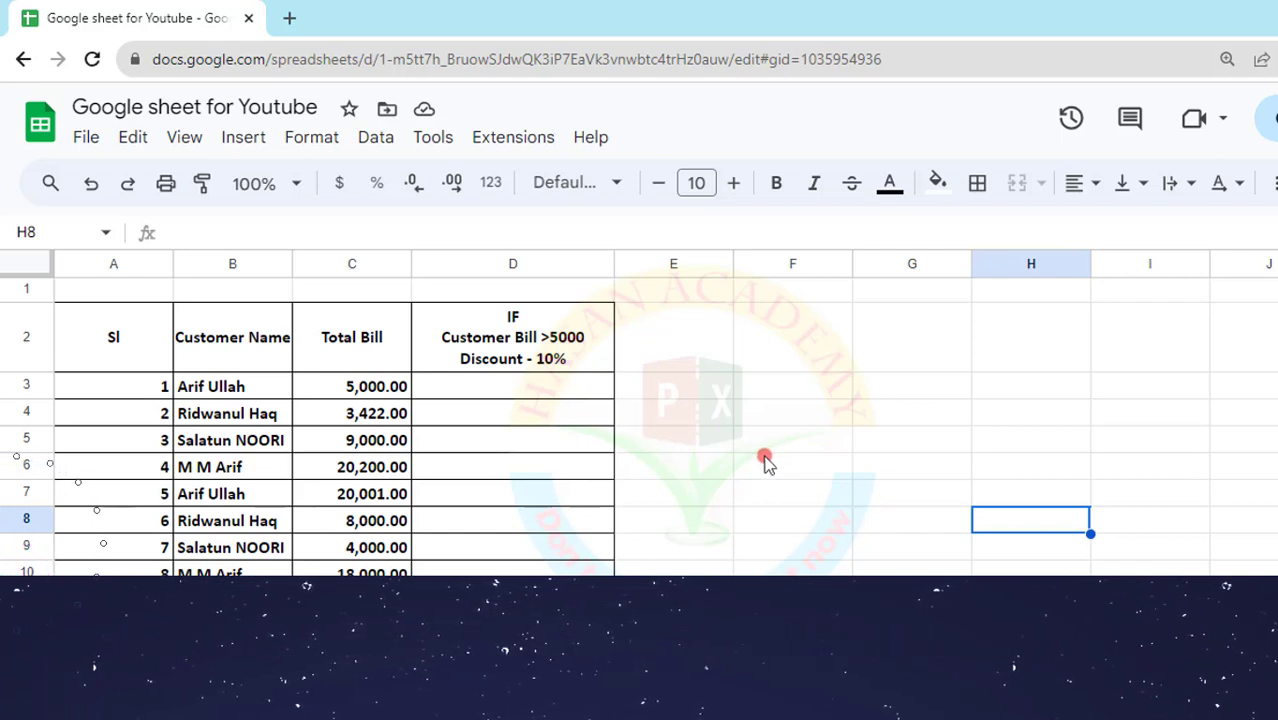
pyautogui.click(282, 467)
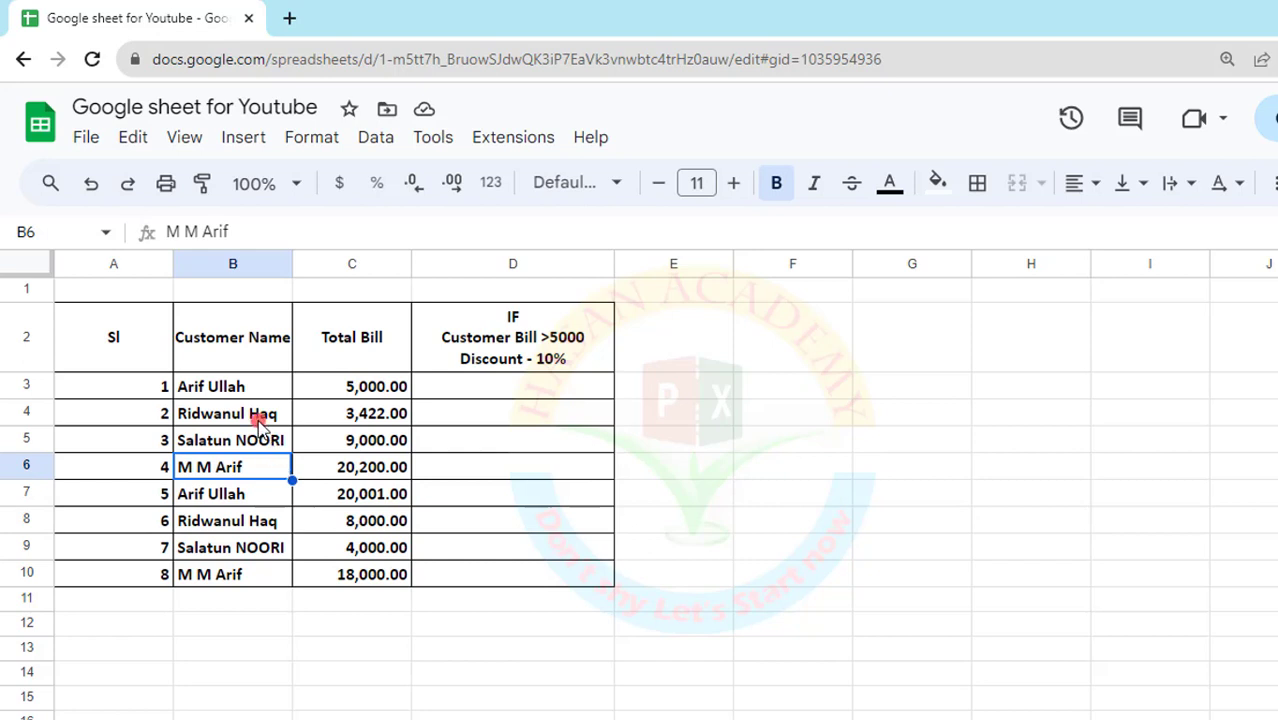
pyautogui.moveTo(118, 330); pyautogui.dragTo(385, 588)
pyautogui.click(478, 362)
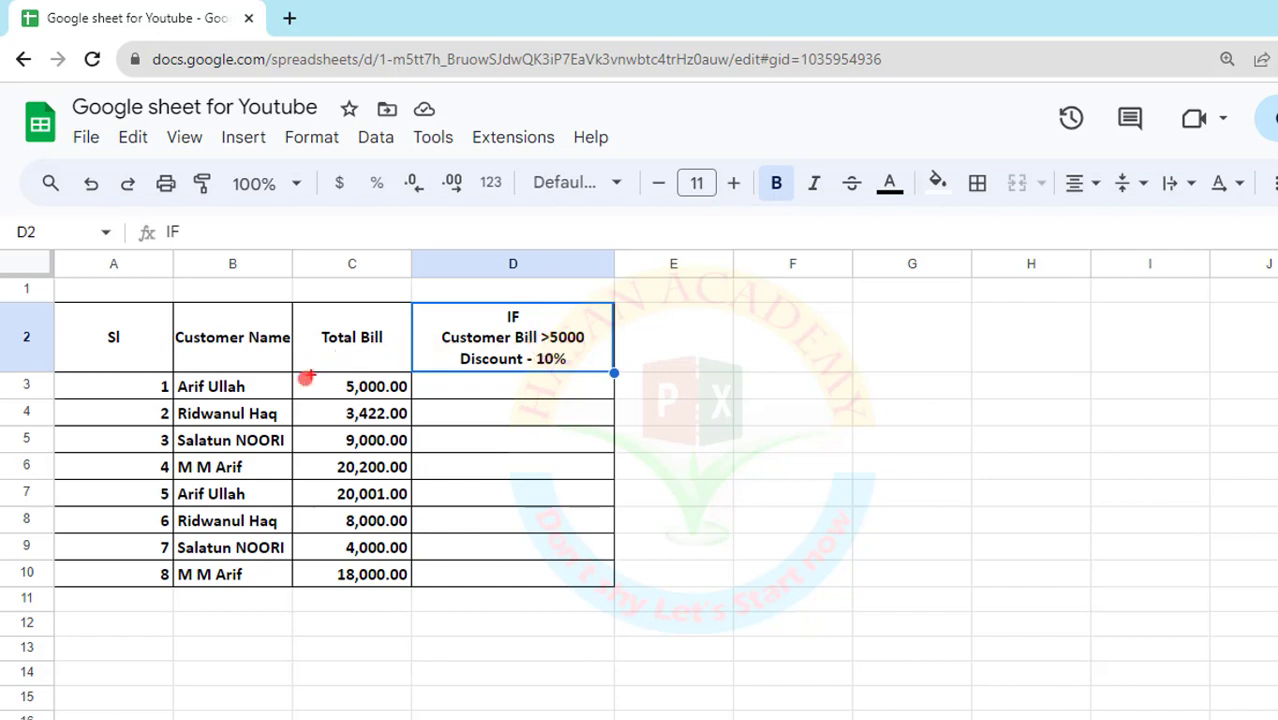
pyautogui.moveTo(301, 379)
pyautogui.mouseDown()
pyautogui.moveTo(408, 440)
pyautogui.moveTo(430, 594)
pyautogui.moveTo(411, 594)
pyautogui.mouseUp()
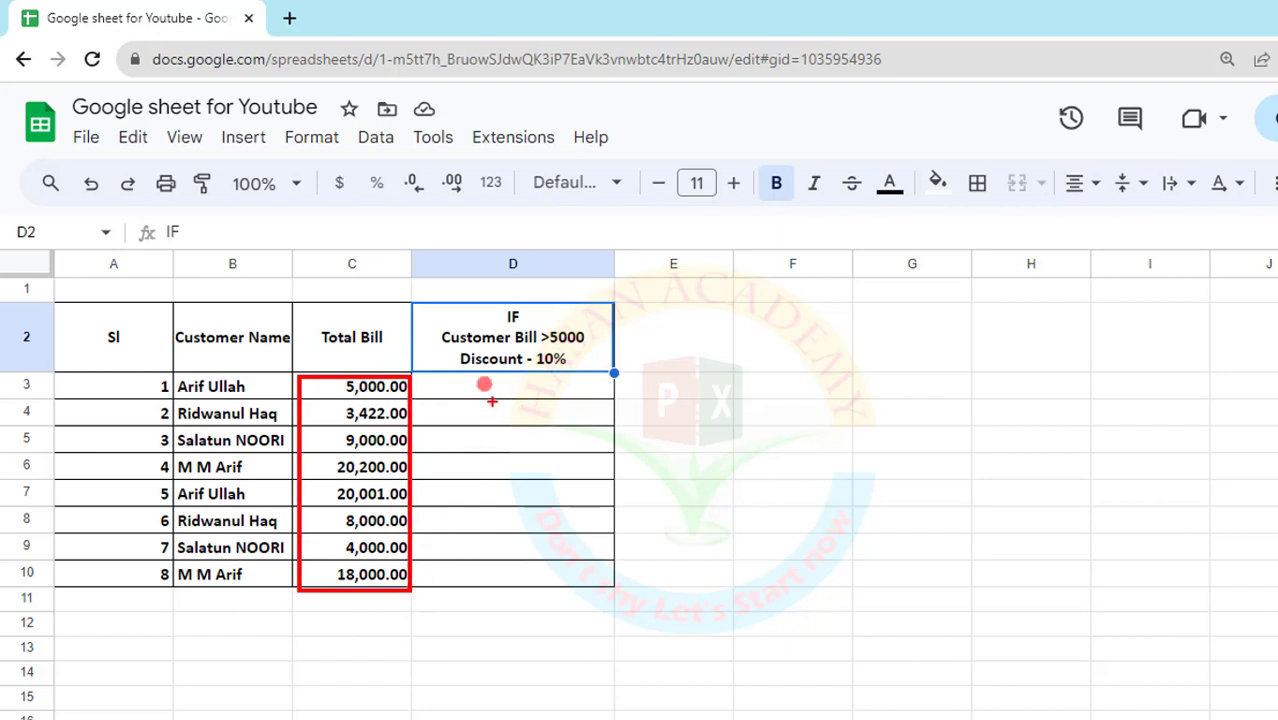
pyautogui.moveTo(450, 348)
pyautogui.mouseDown()
pyautogui.moveTo(508, 372)
pyautogui.moveTo(568, 372)
pyautogui.mouseUp()
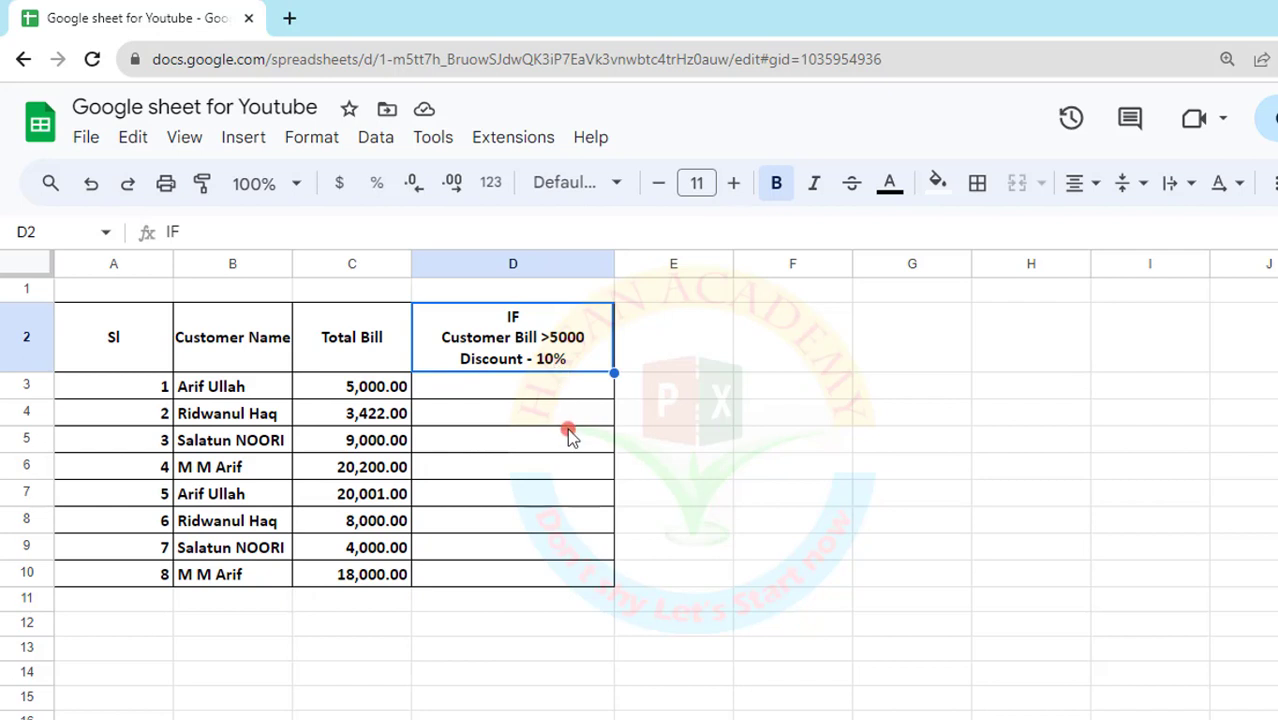
# Enter the sample values 500 in cell G3 and 505 in cell H3.
pyautogui.click(937, 392)
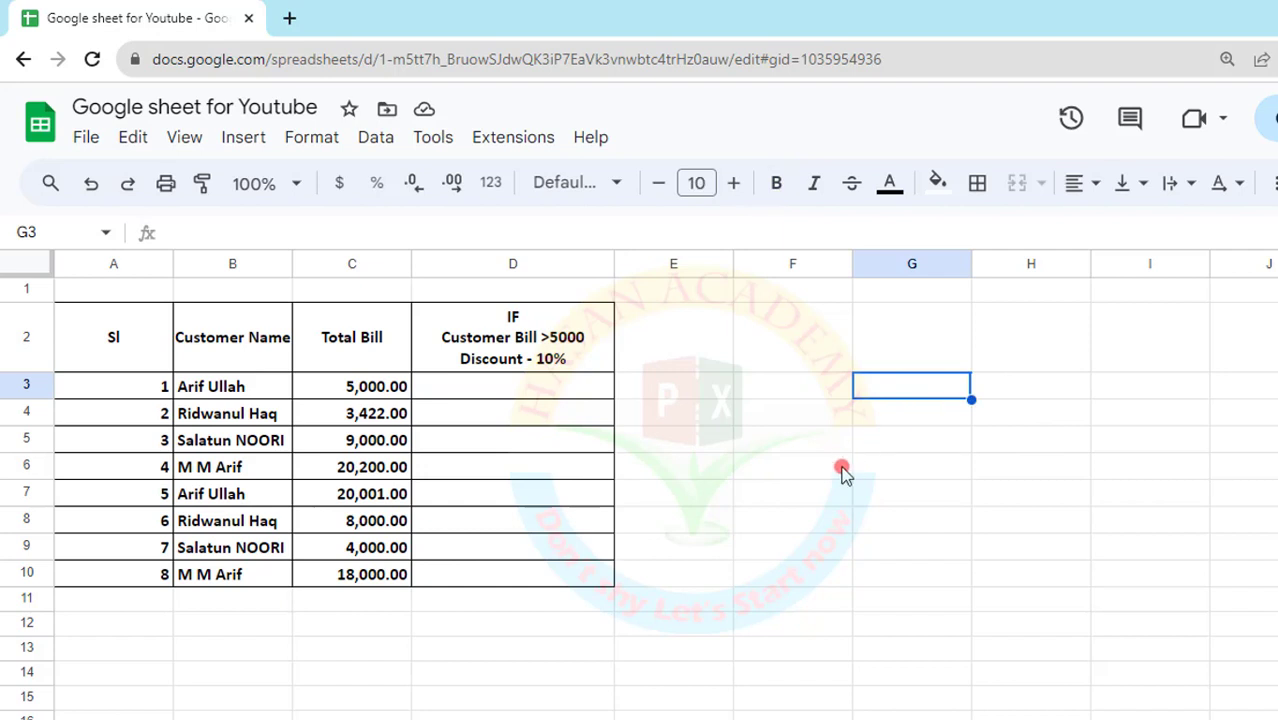
pyautogui.write('500')
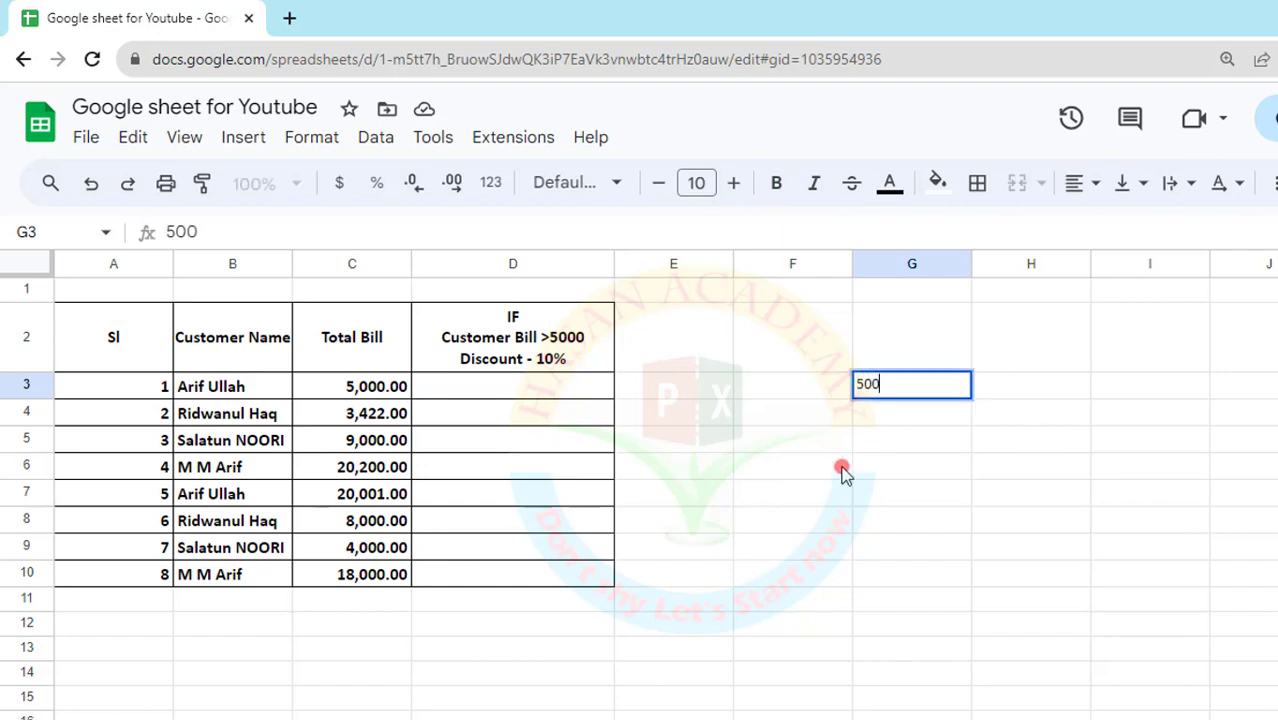
pyautogui.press('Tab')
pyautogui.write('5')
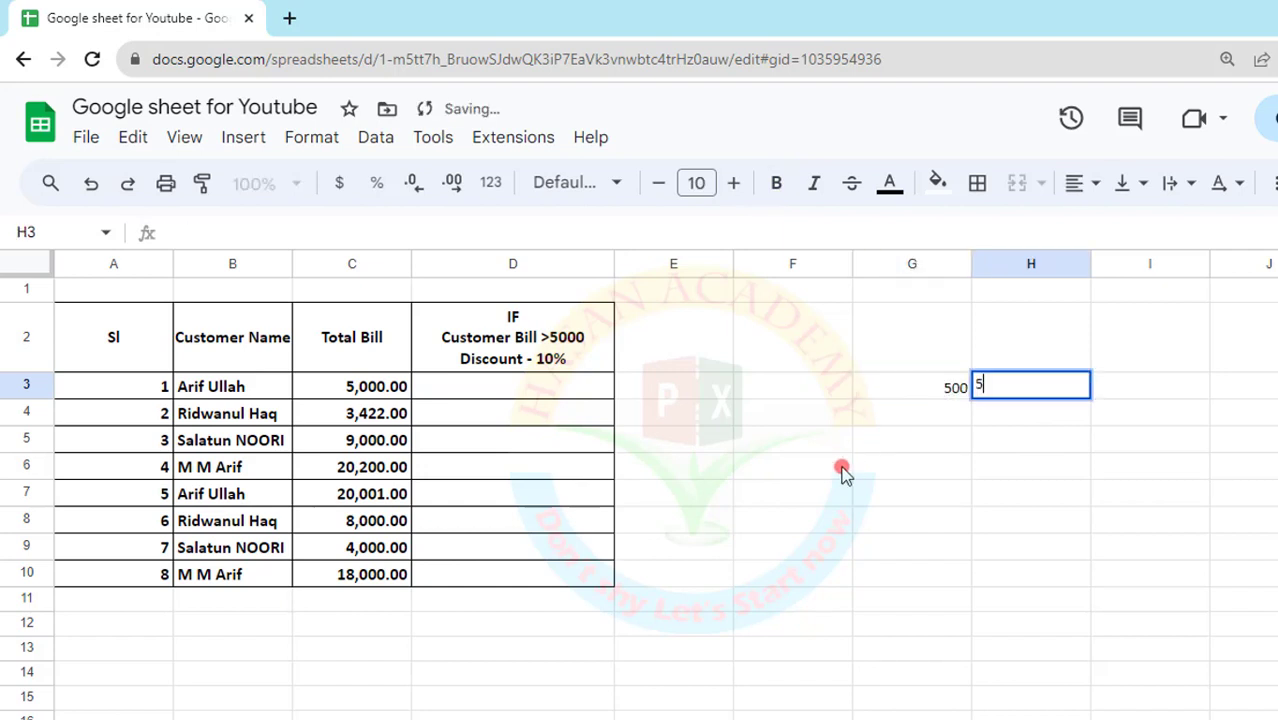
pyautogui.write('05')
pyautogui.press('Return')
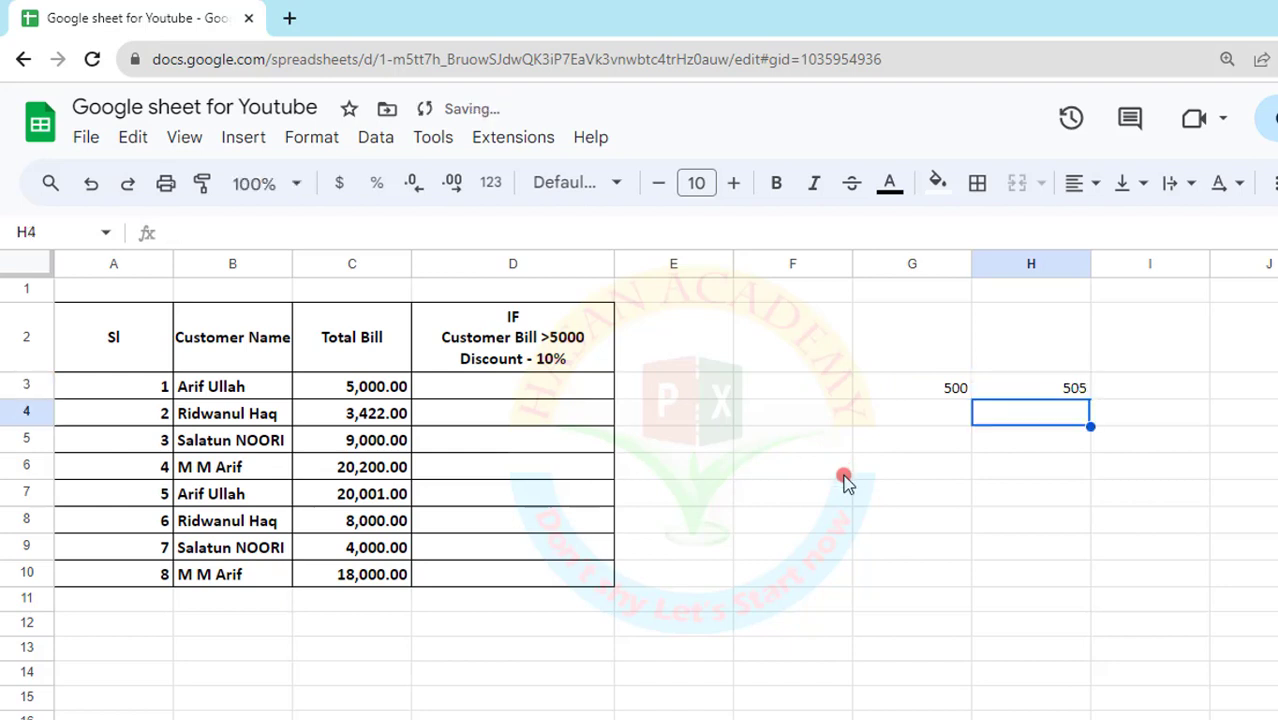
# Enter the formula =G3=H3 in cell G5 to test whether the two sample values are equal.
pyautogui.click(935, 438)
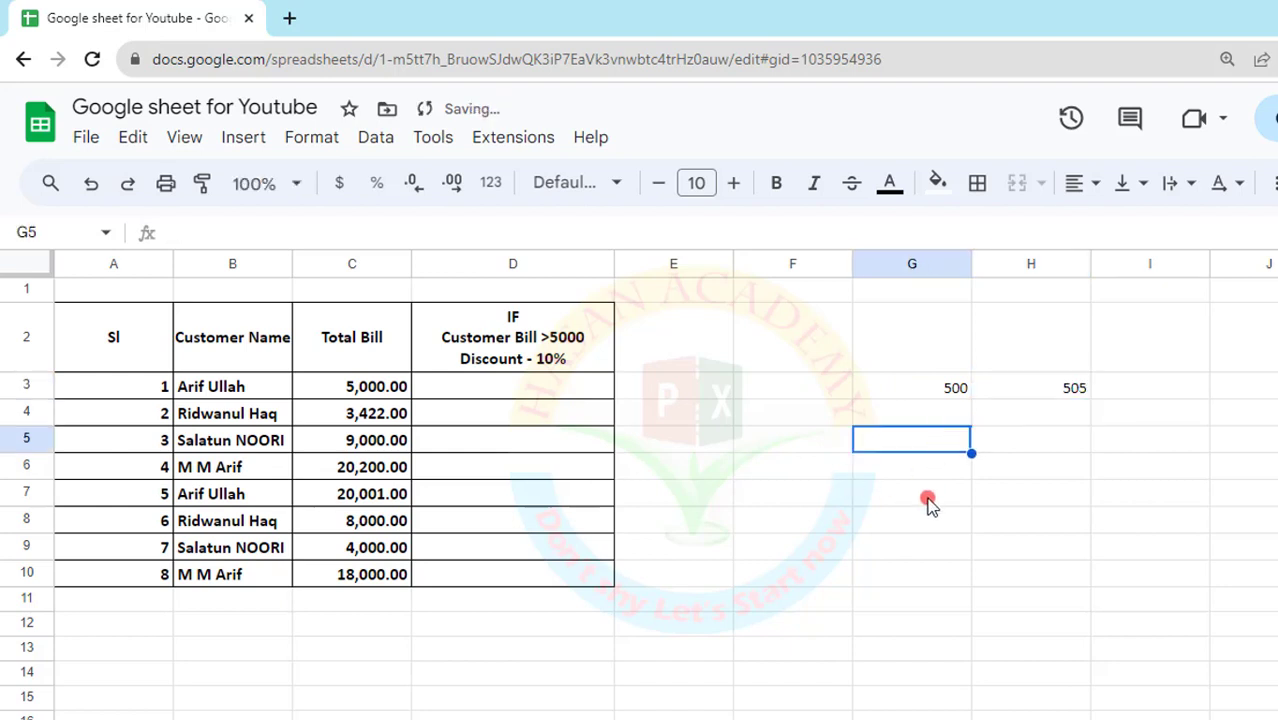
pyautogui.write('=')
pyautogui.click(928, 388)
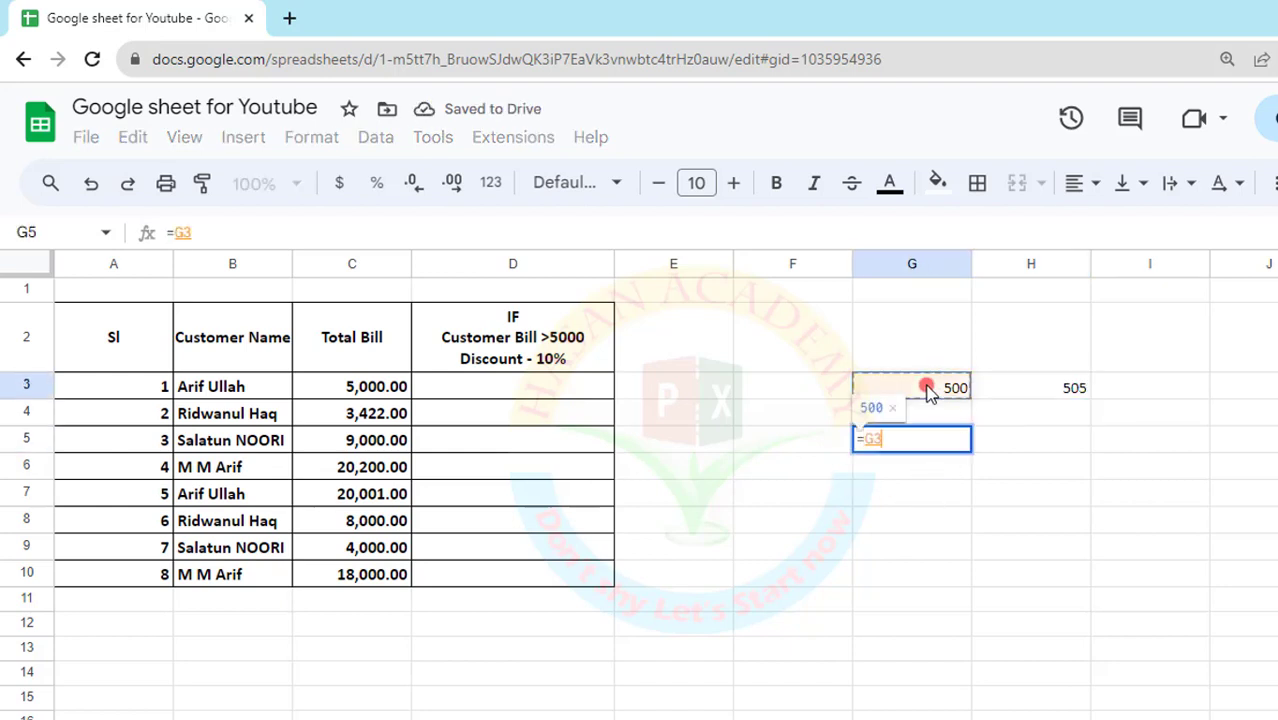
pyautogui.write('=')
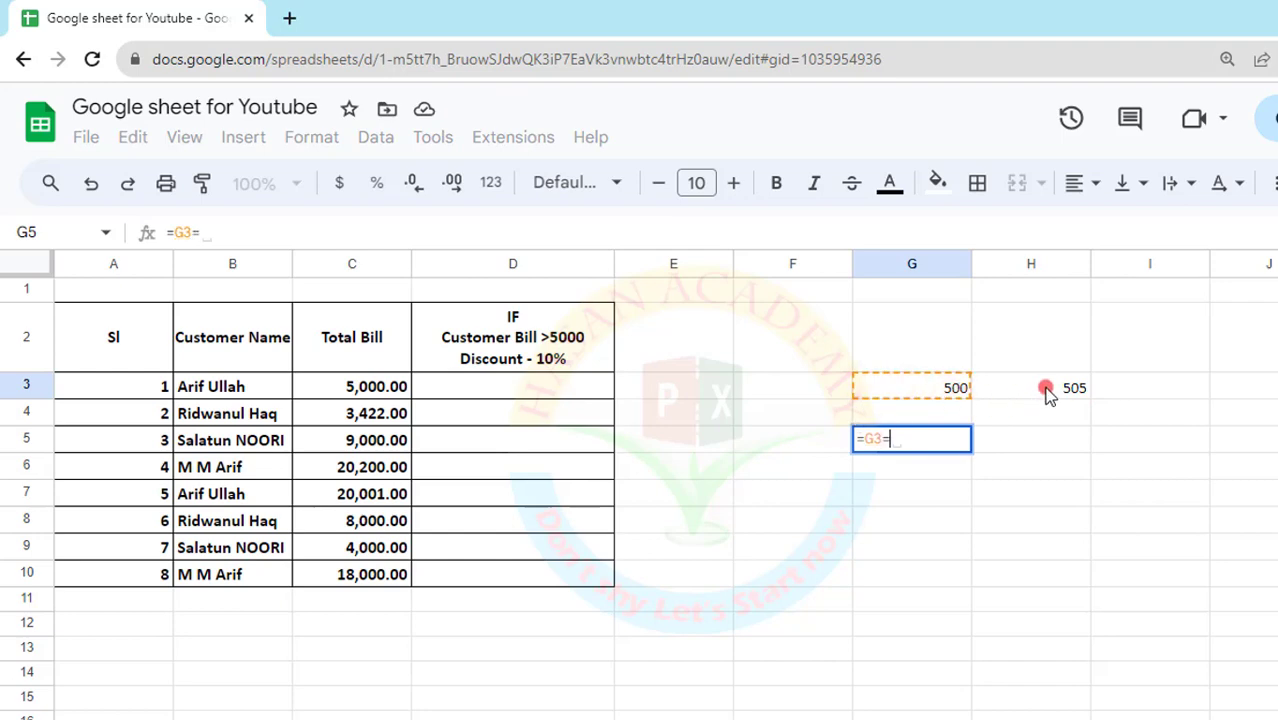
pyautogui.click(1047, 390)
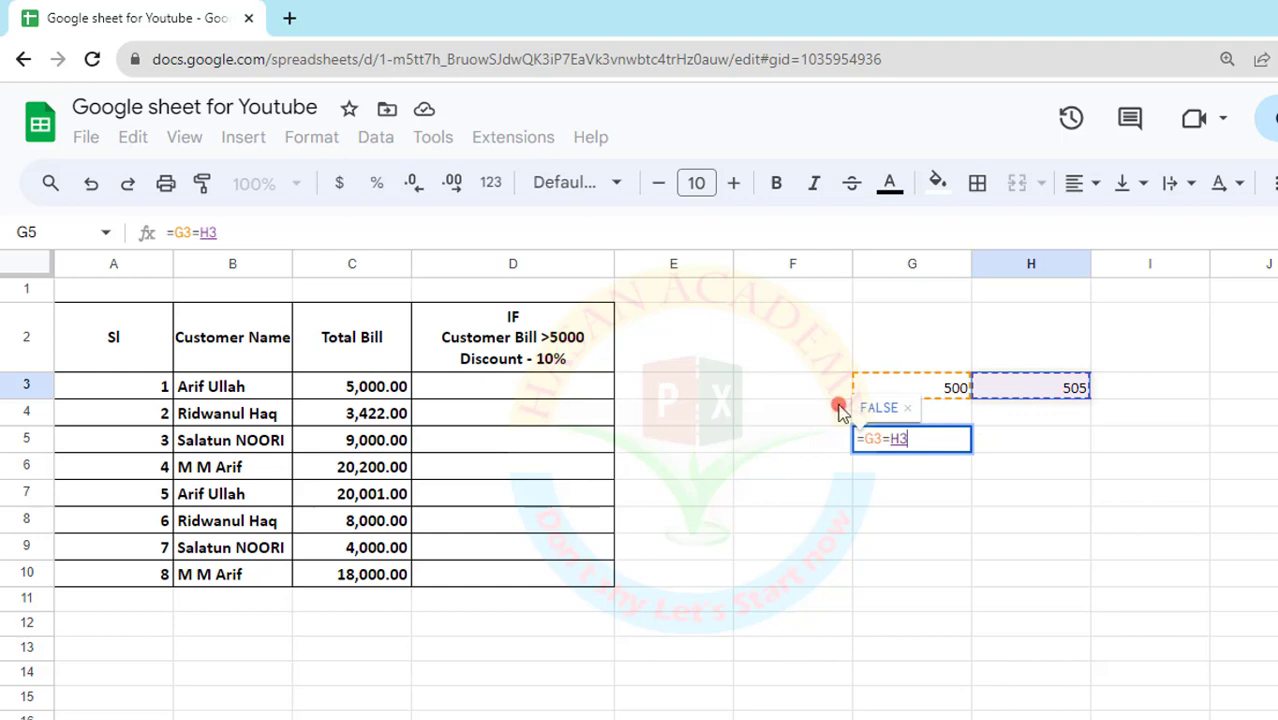
pyautogui.press('Return')
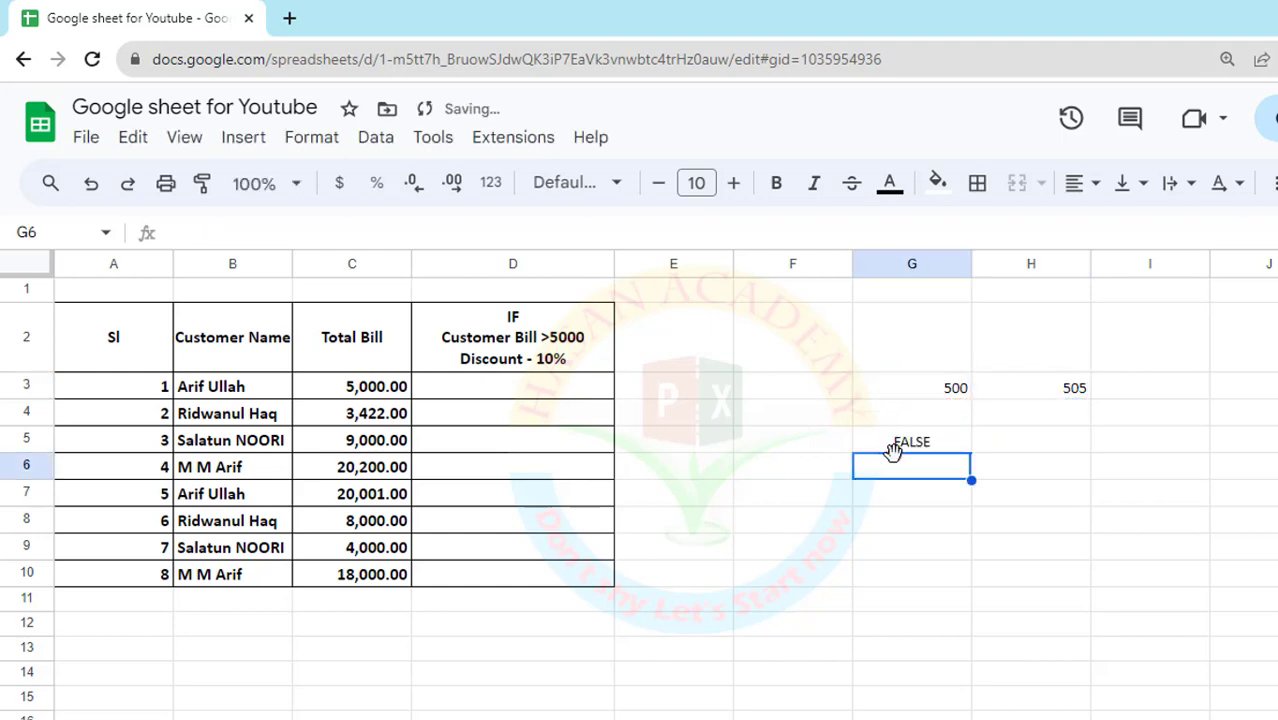
# Check the comparison in G5 against cells G3 and H3, and change H3 to 500 so it matches G3.
pyautogui.click(897, 445)
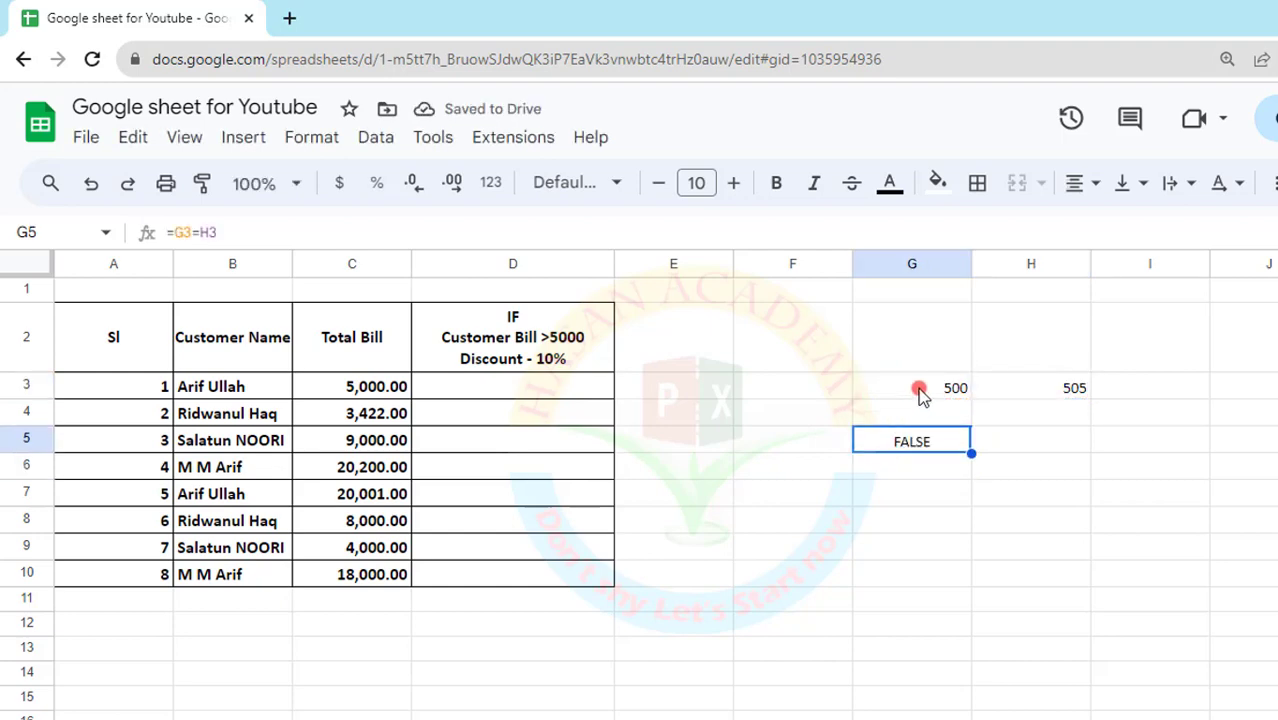
pyautogui.click(921, 390)
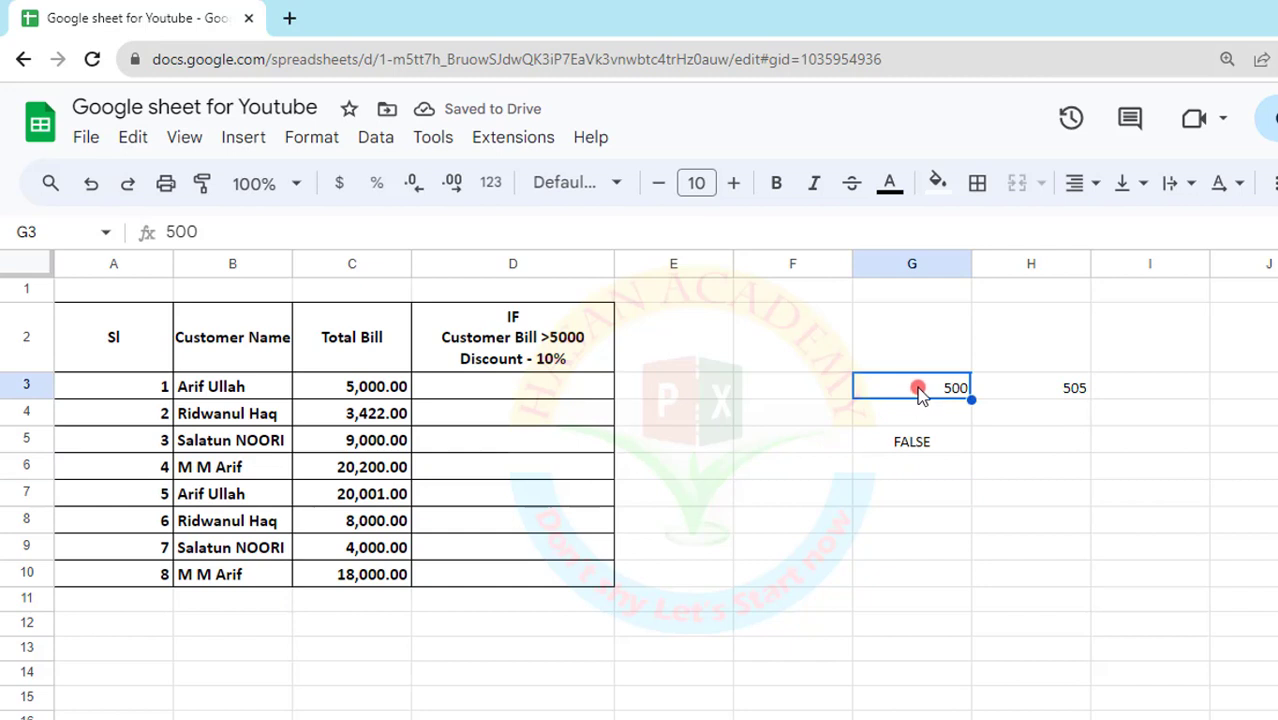
pyautogui.click(1041, 392)
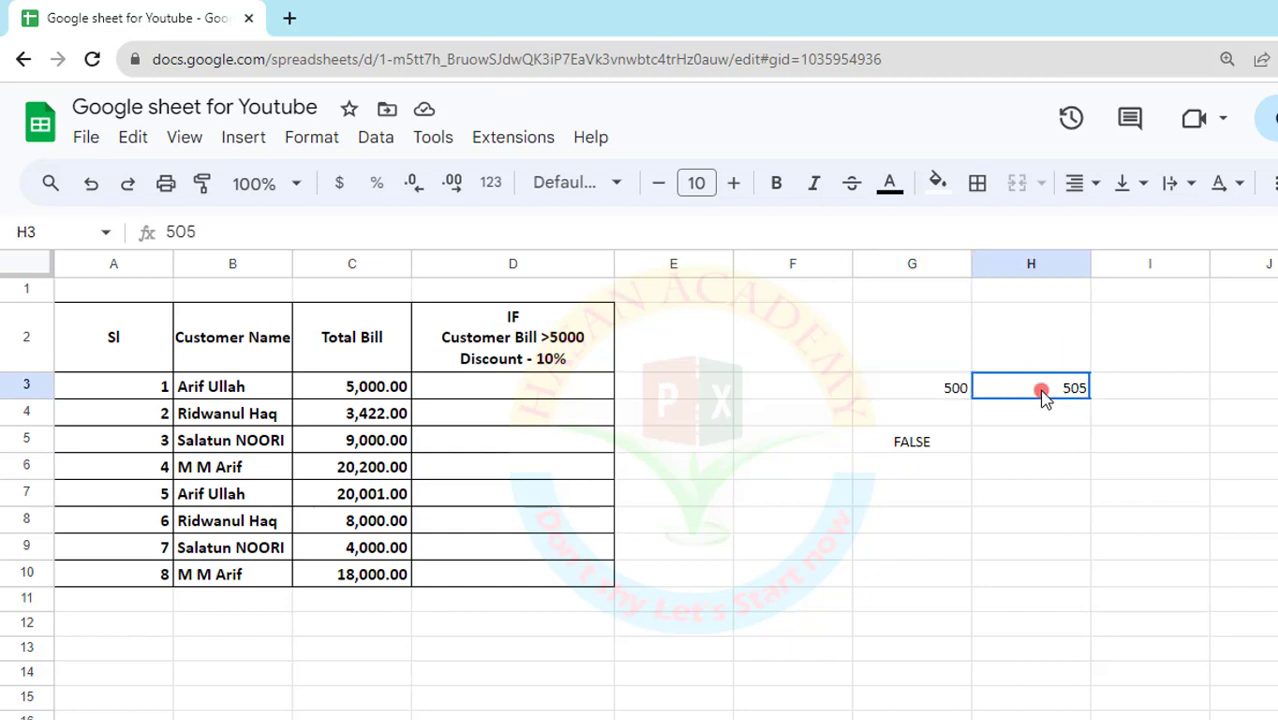
pyautogui.click(946, 390)
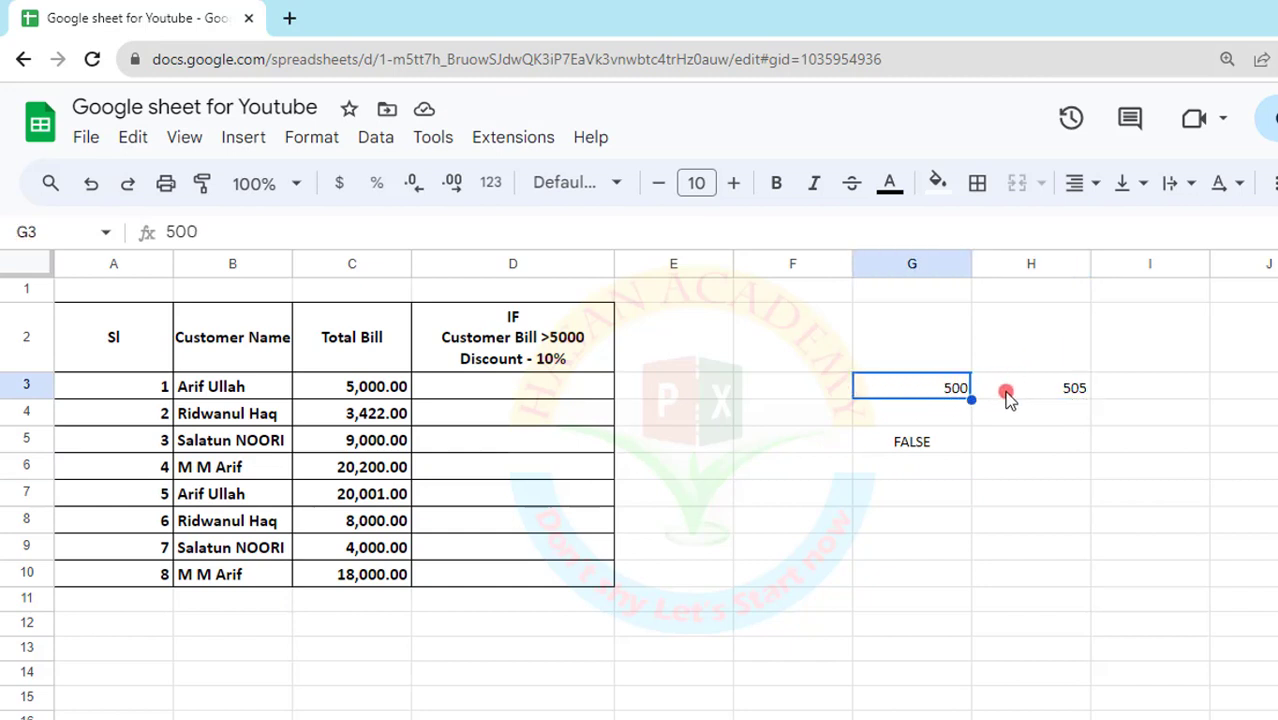
pyautogui.click(921, 444)
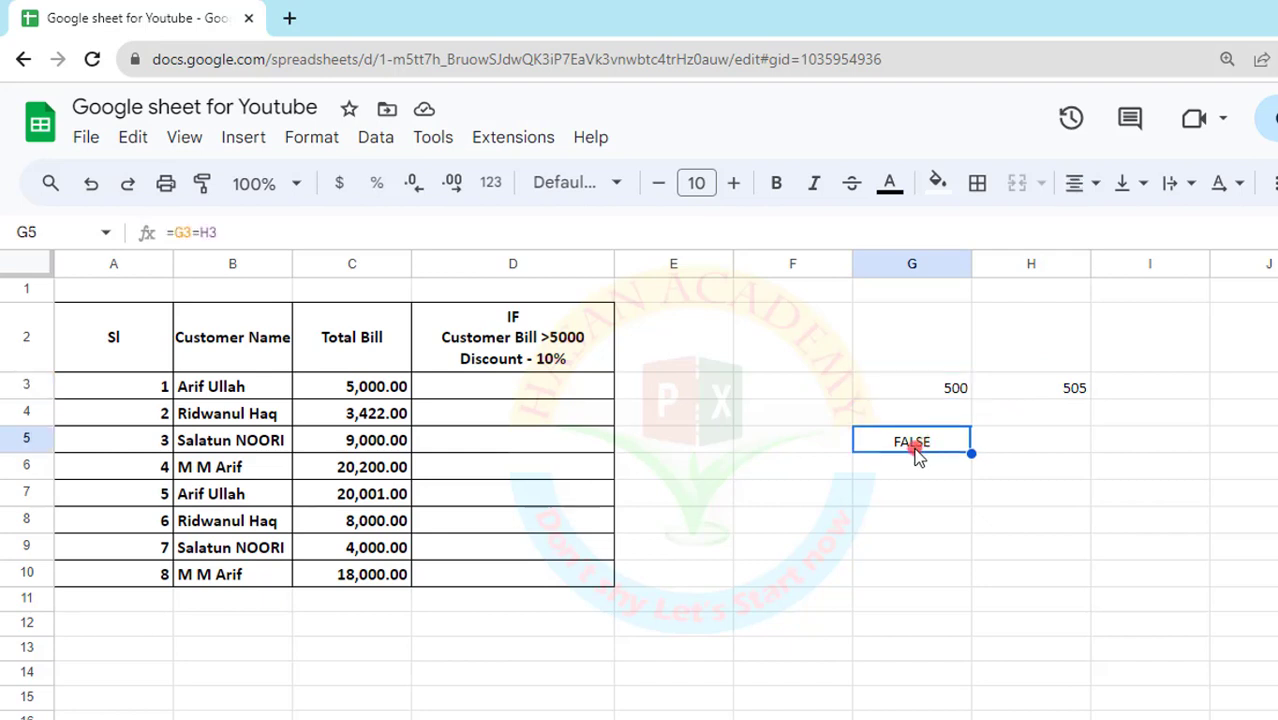
pyautogui.click(1028, 387)
pyautogui.write('5')
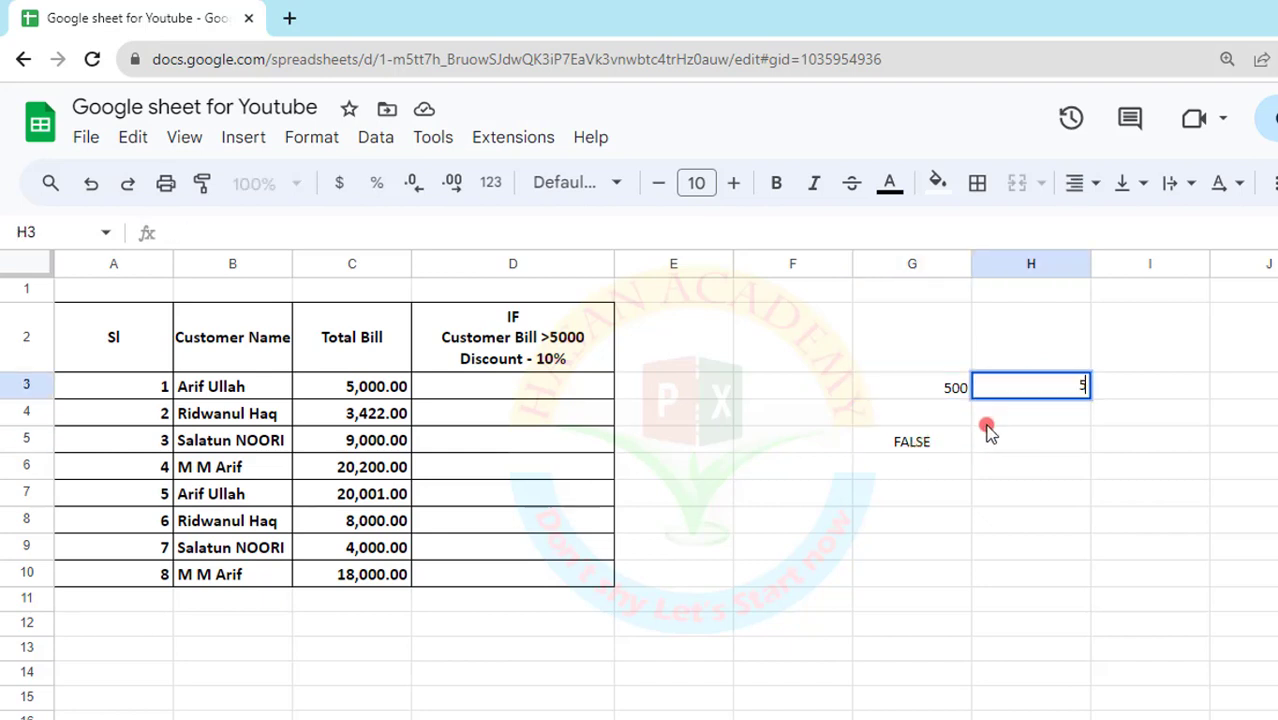
pyautogui.write('00')
pyautogui.click(890, 466)
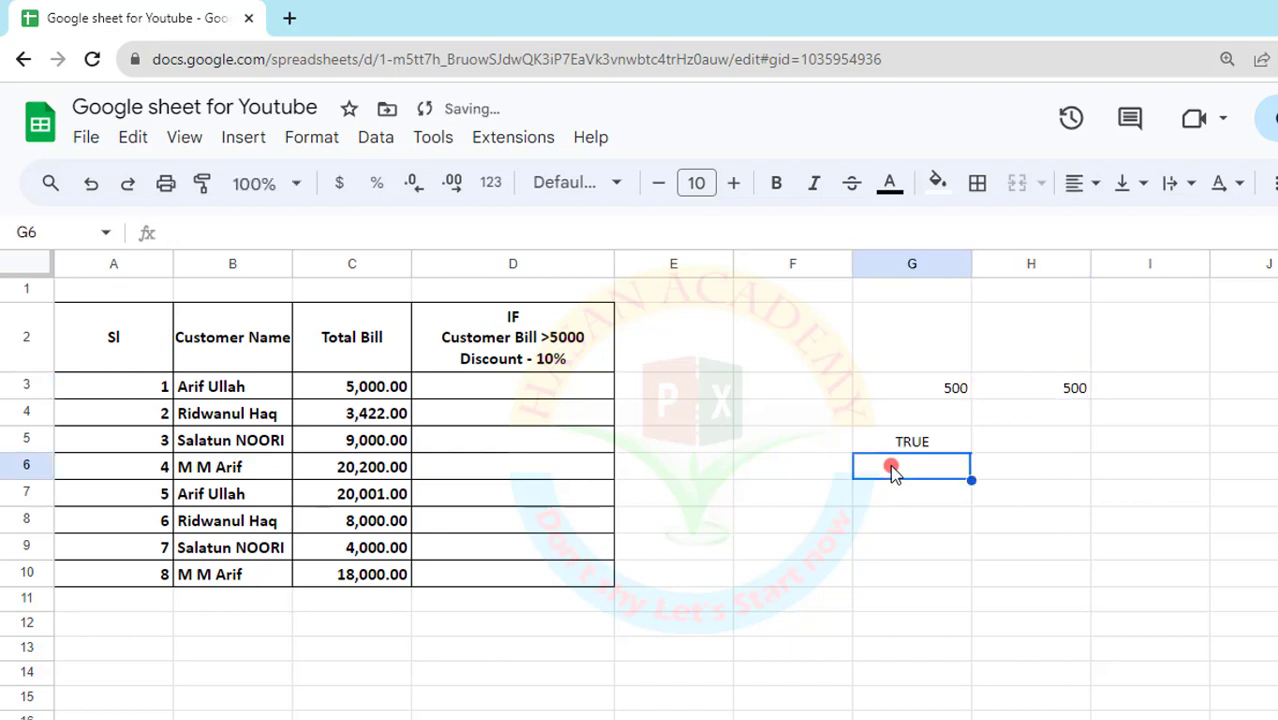
pyautogui.click(899, 447)
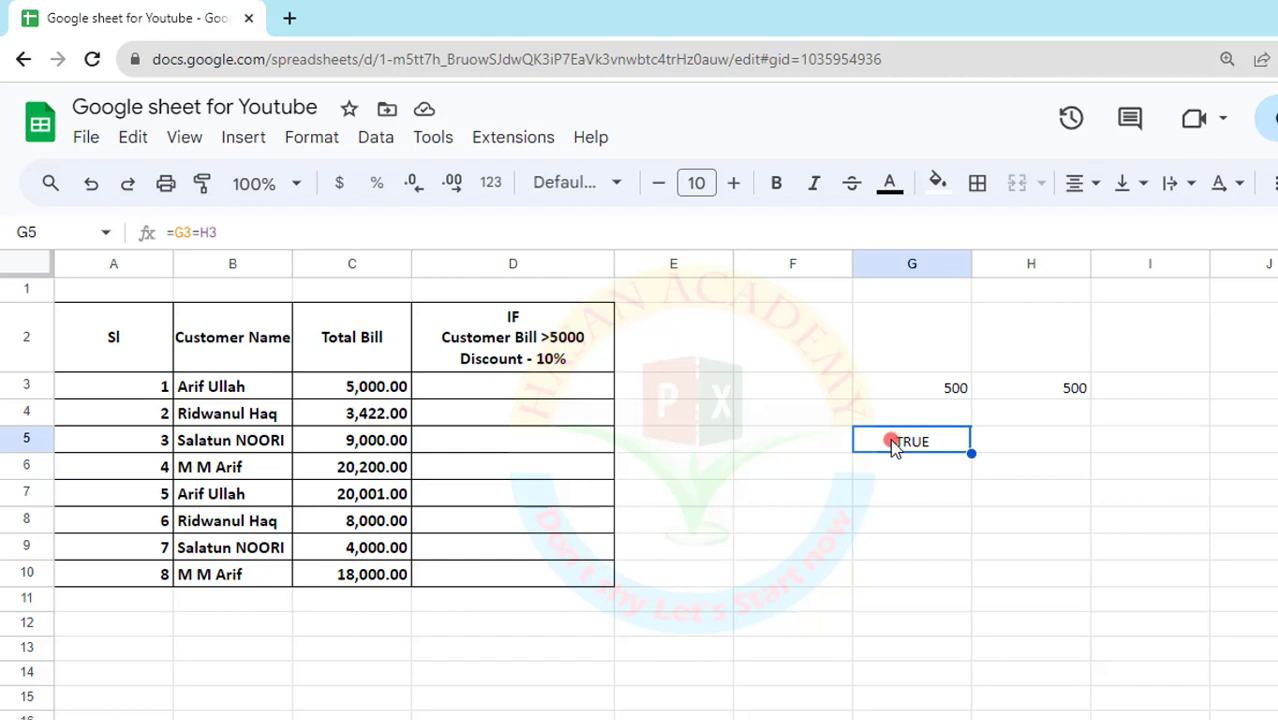
# Begin an IF formula in D3 with the logical expression C3>5000 for the first customer's total bill.
pyautogui.click(455, 389)
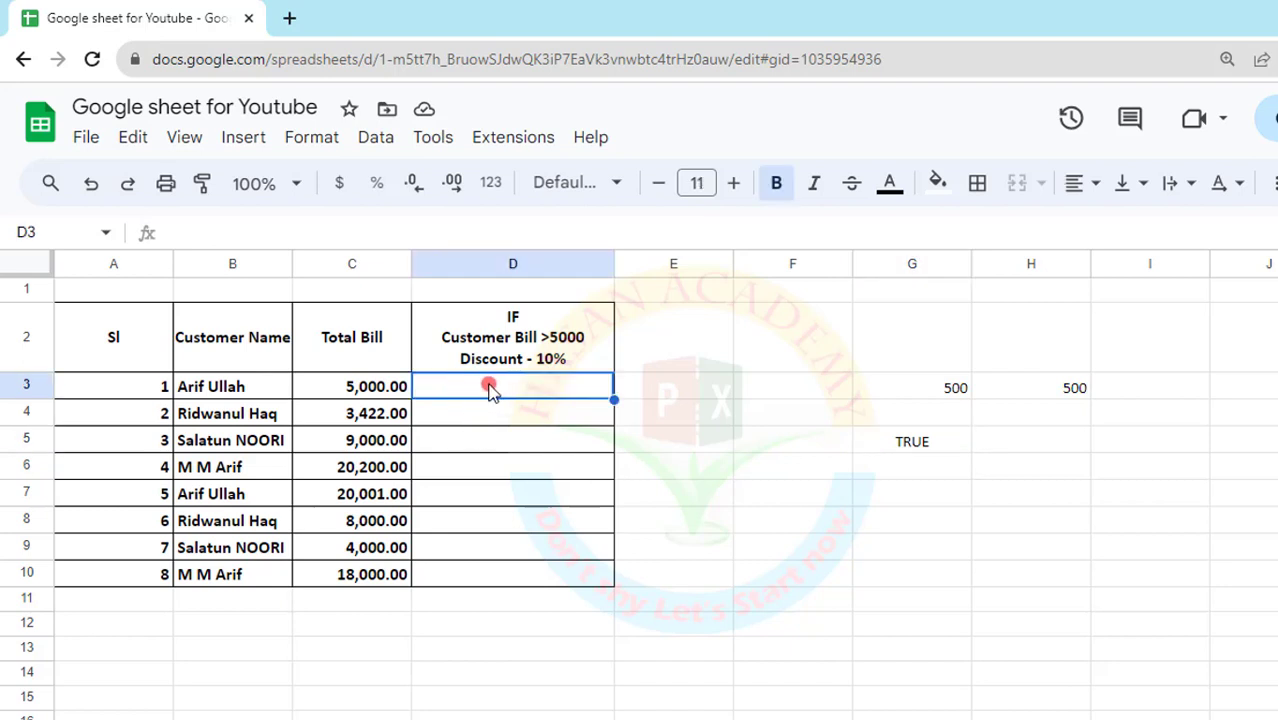
pyautogui.write('=')
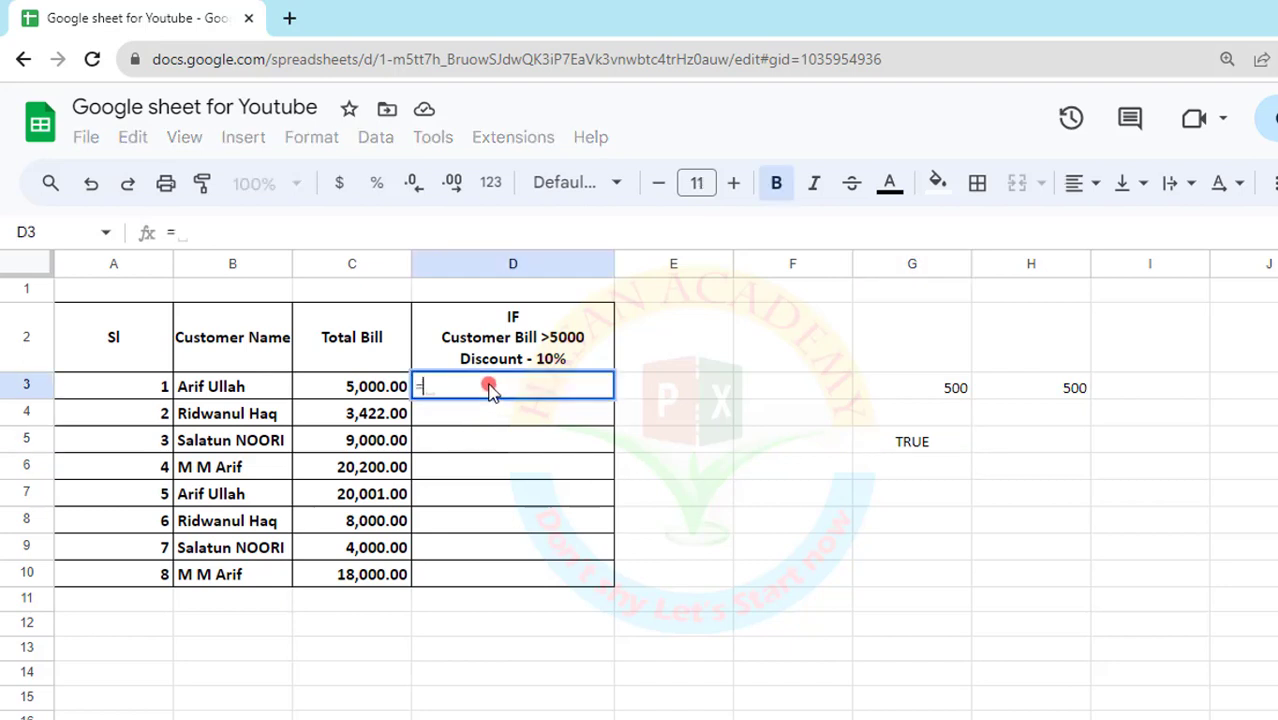
pyautogui.write('if')
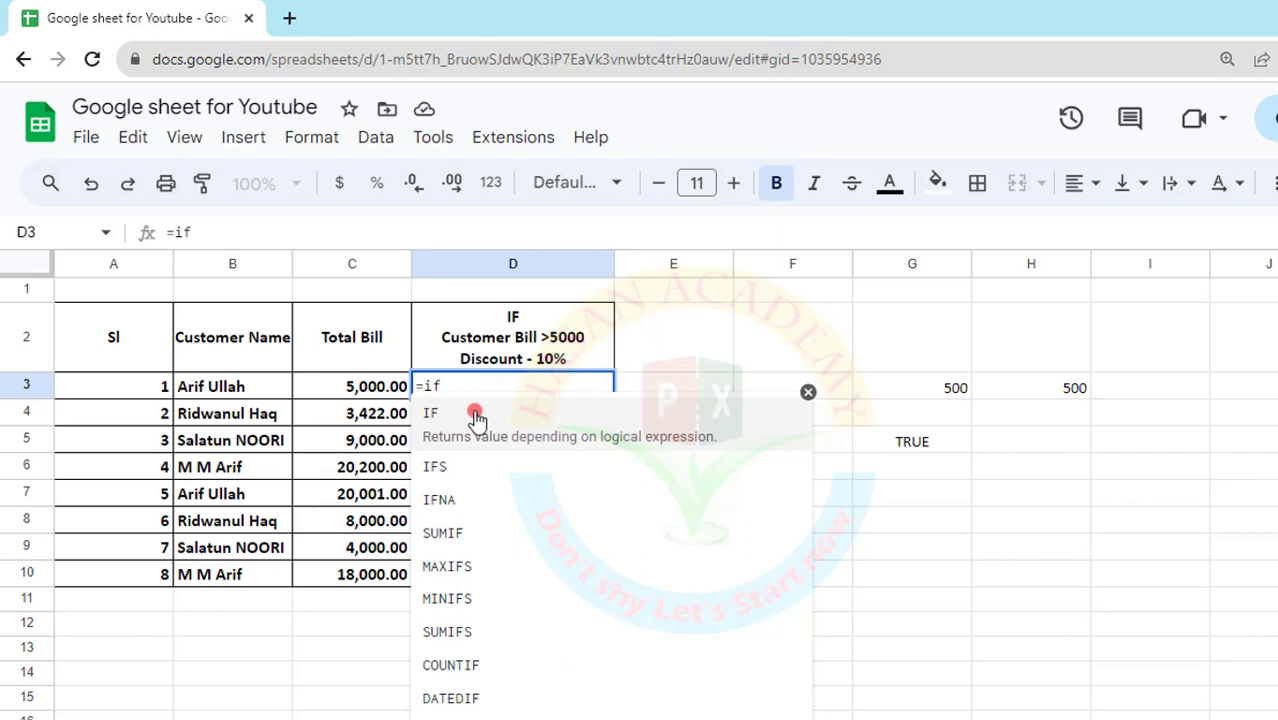
pyautogui.click(440, 418)
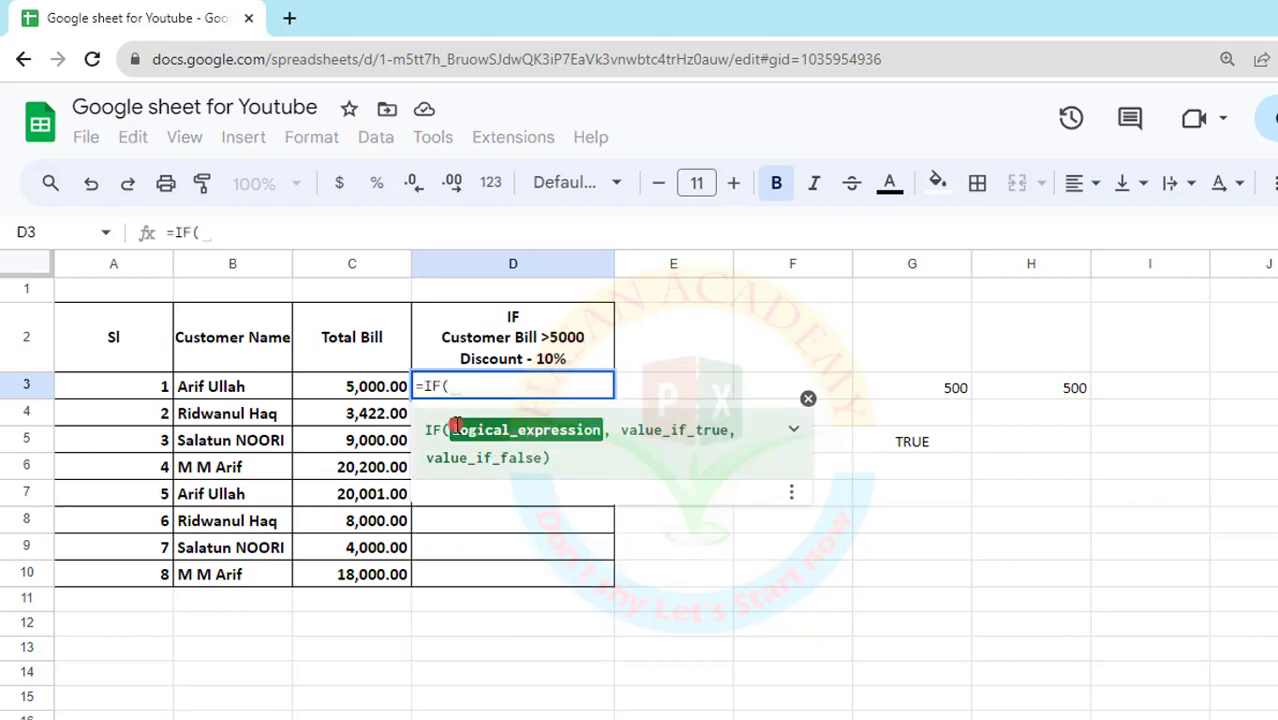
pyautogui.click(350, 390)
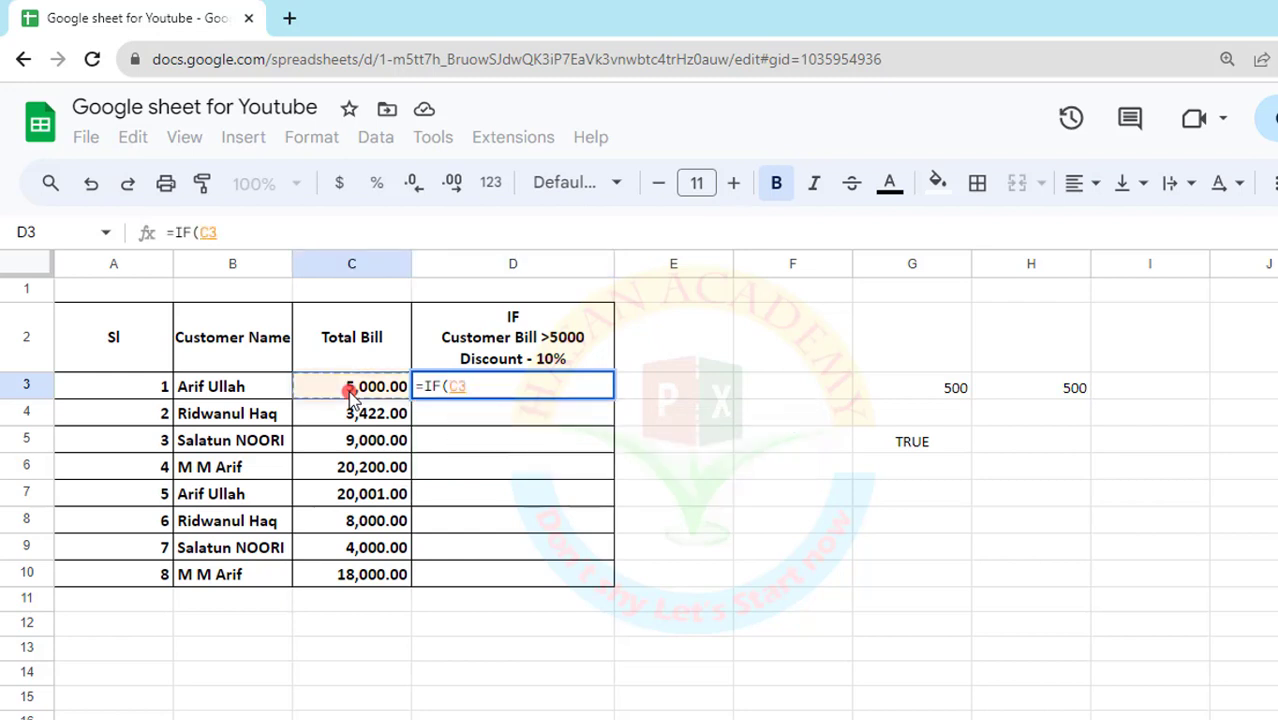
pyautogui.write('.')
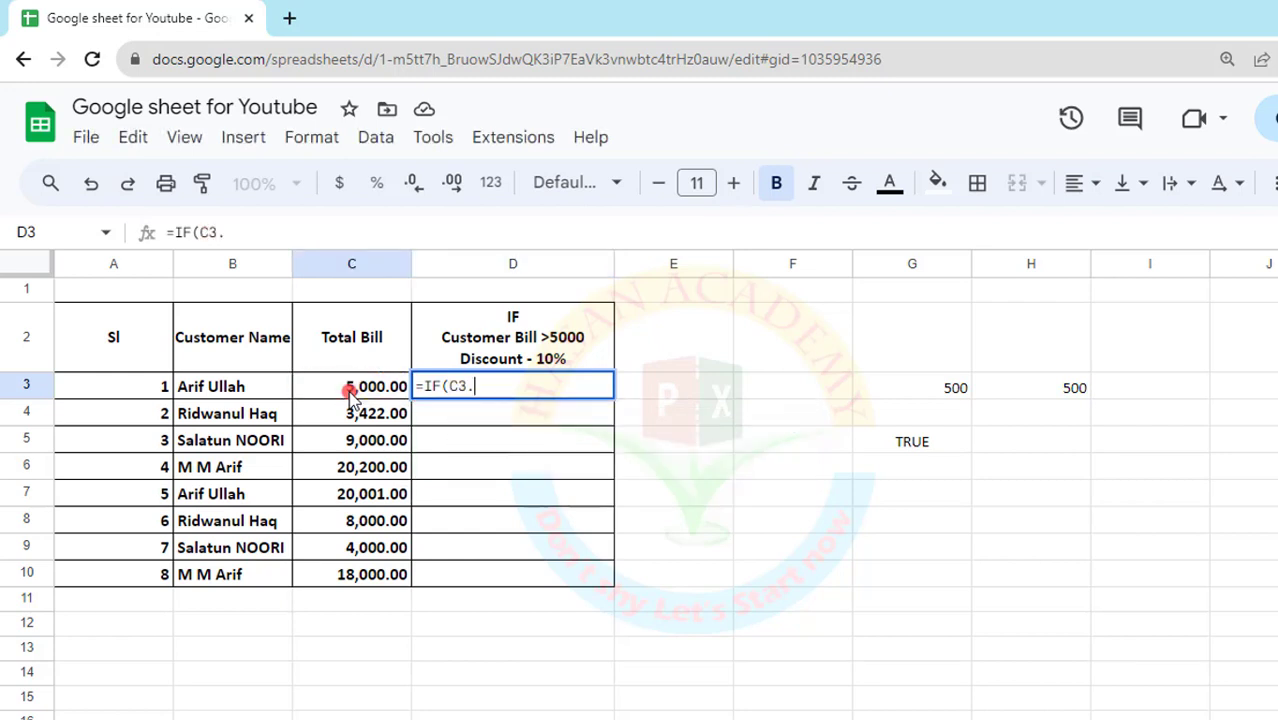
pyautogui.press('BackSpace')
pyautogui.write('>')
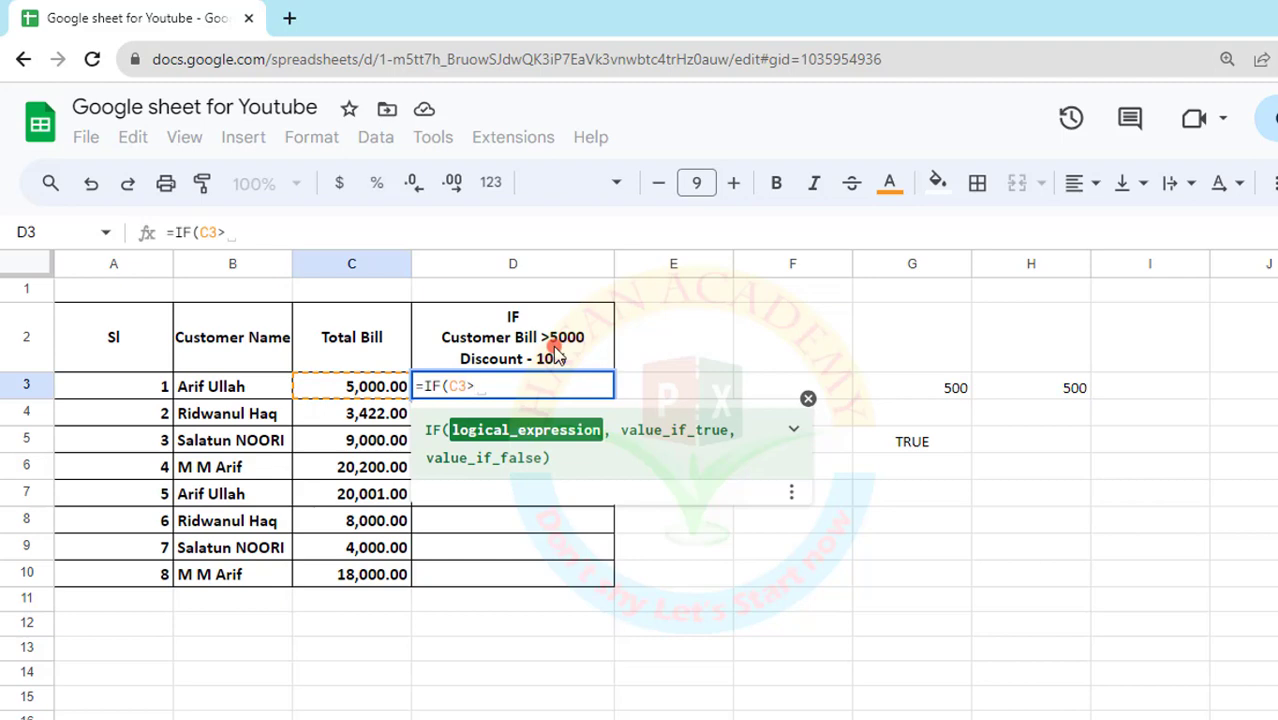
pyautogui.write('5000')
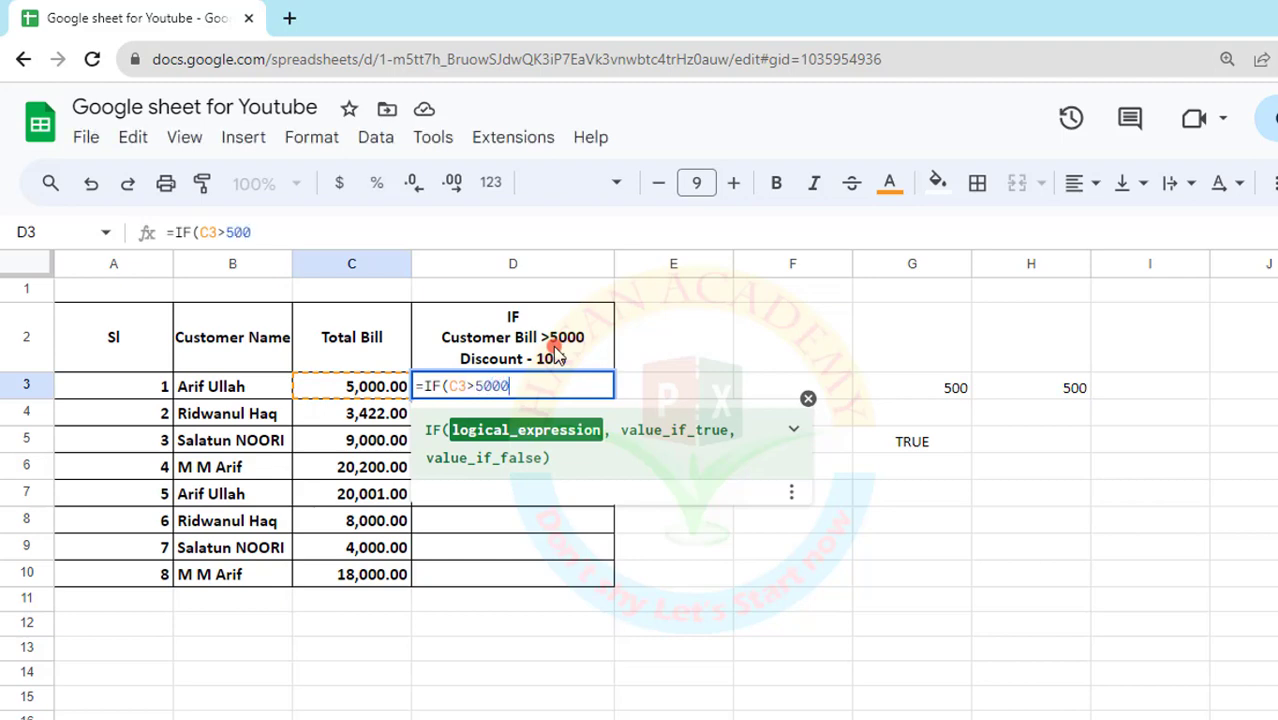
pyautogui.write(',')
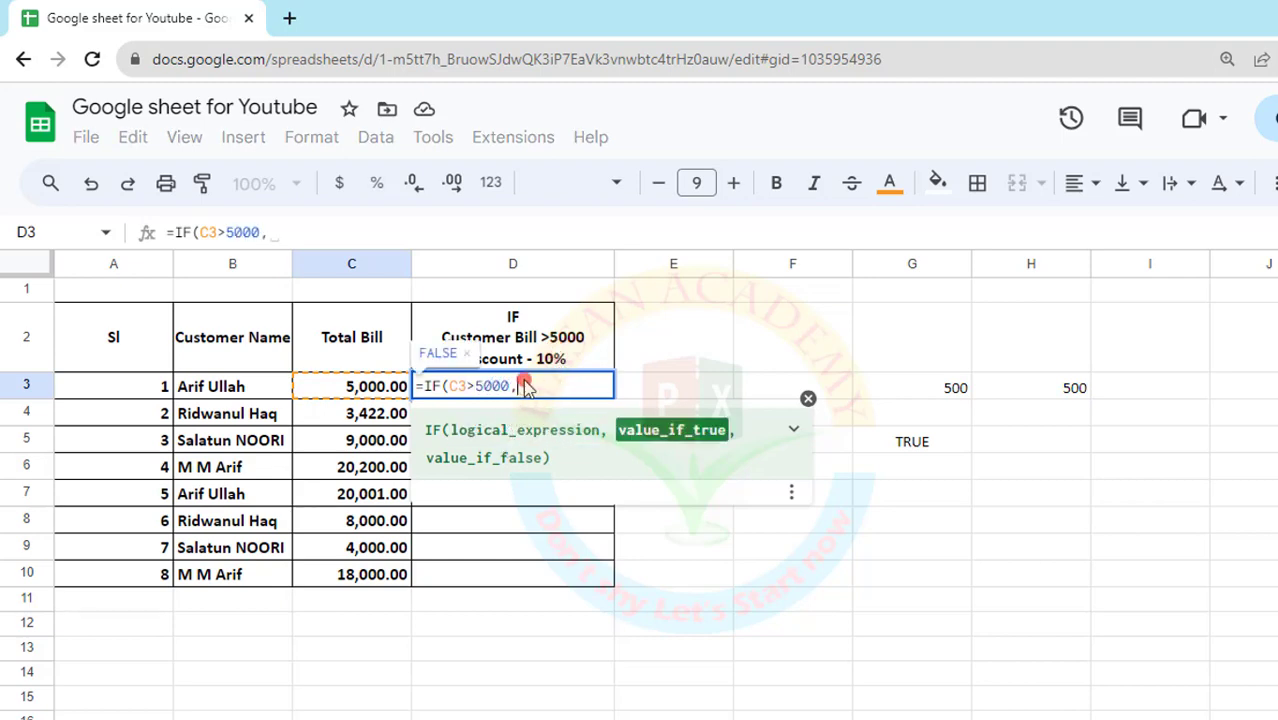
# Complete D3's IF formula with C3*10 as the true value and "No Discount" as the false value, and autofill it down to D10.
pyautogui.click(368, 393)
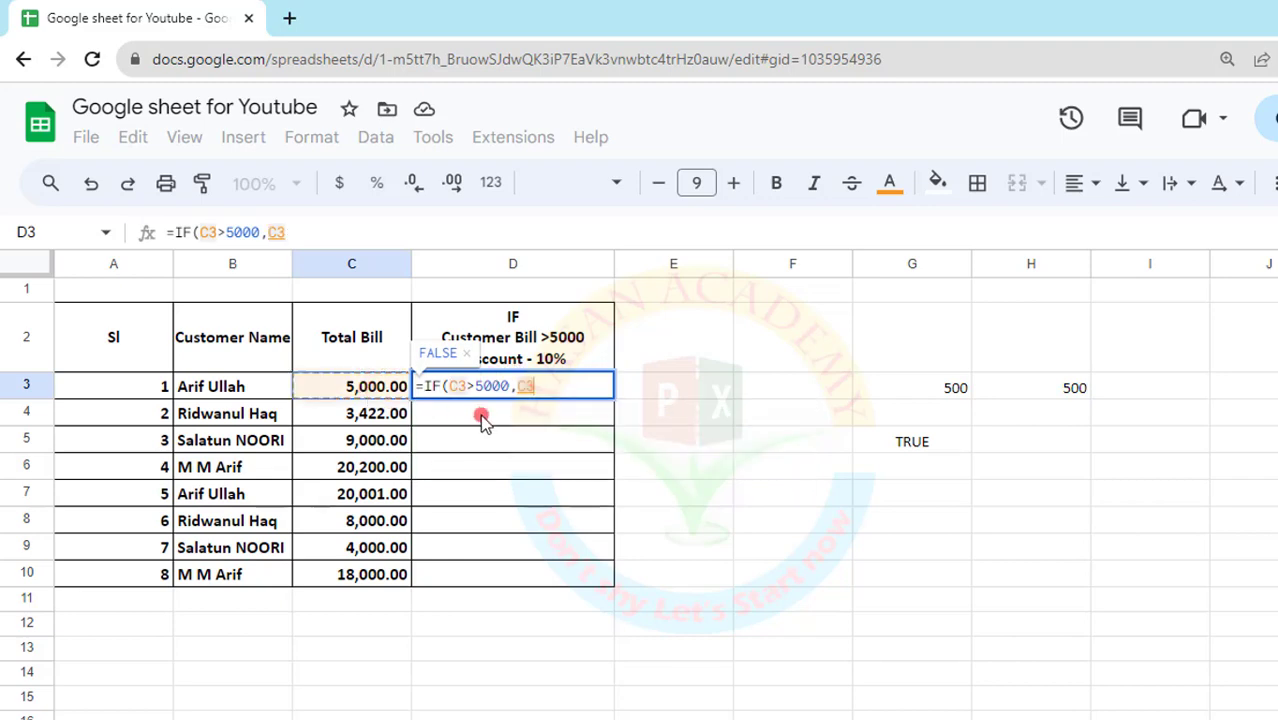
pyautogui.write('*10')
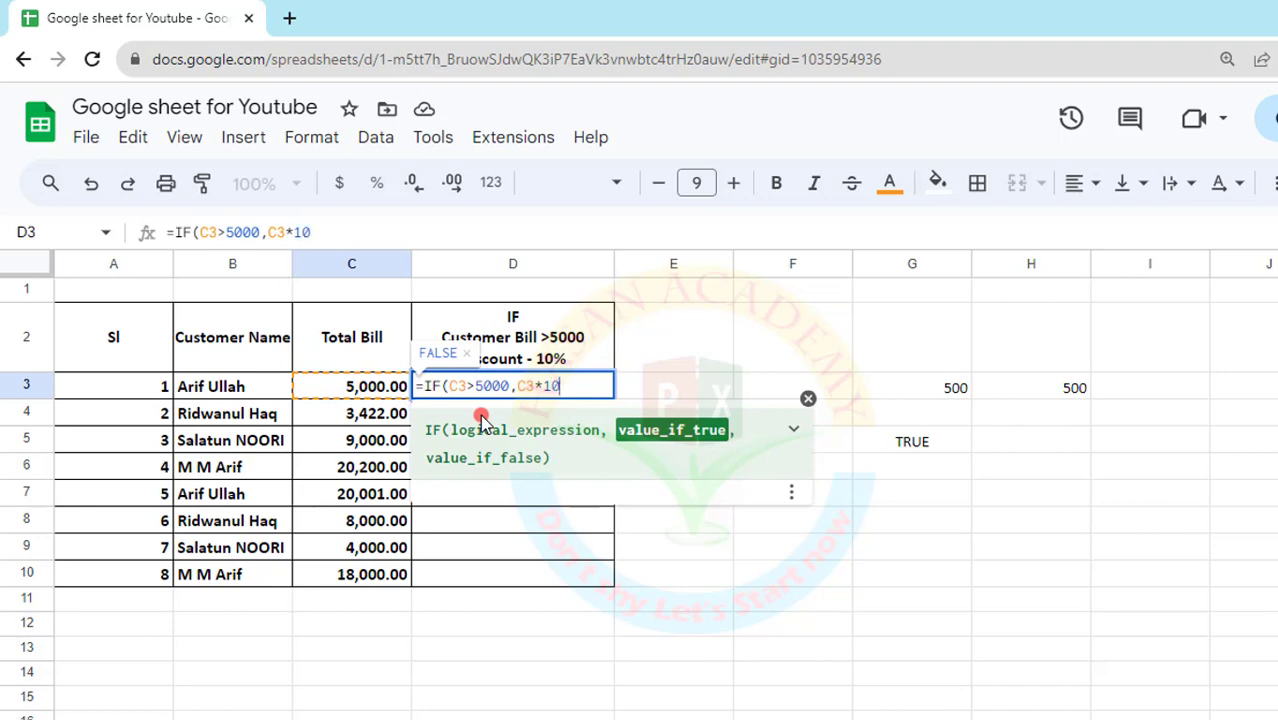
pyautogui.write(',')
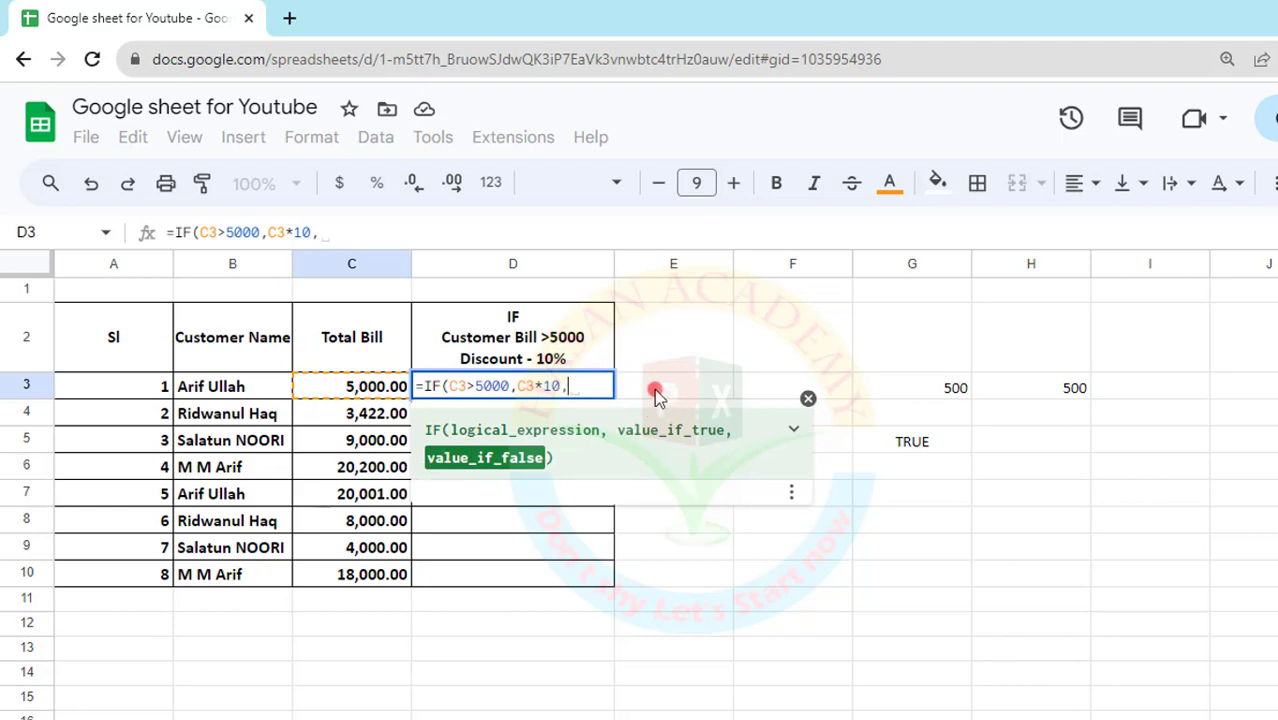
pyautogui.write('"No ')
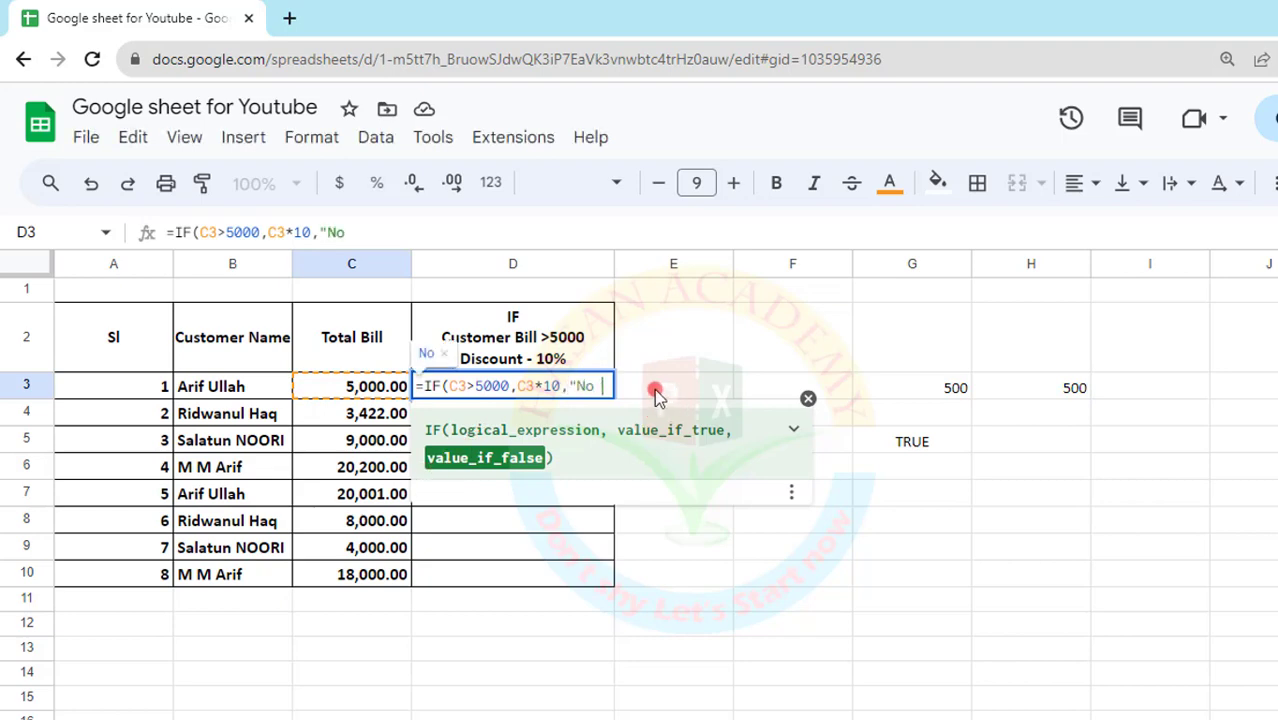
pyautogui.write('Discoun')
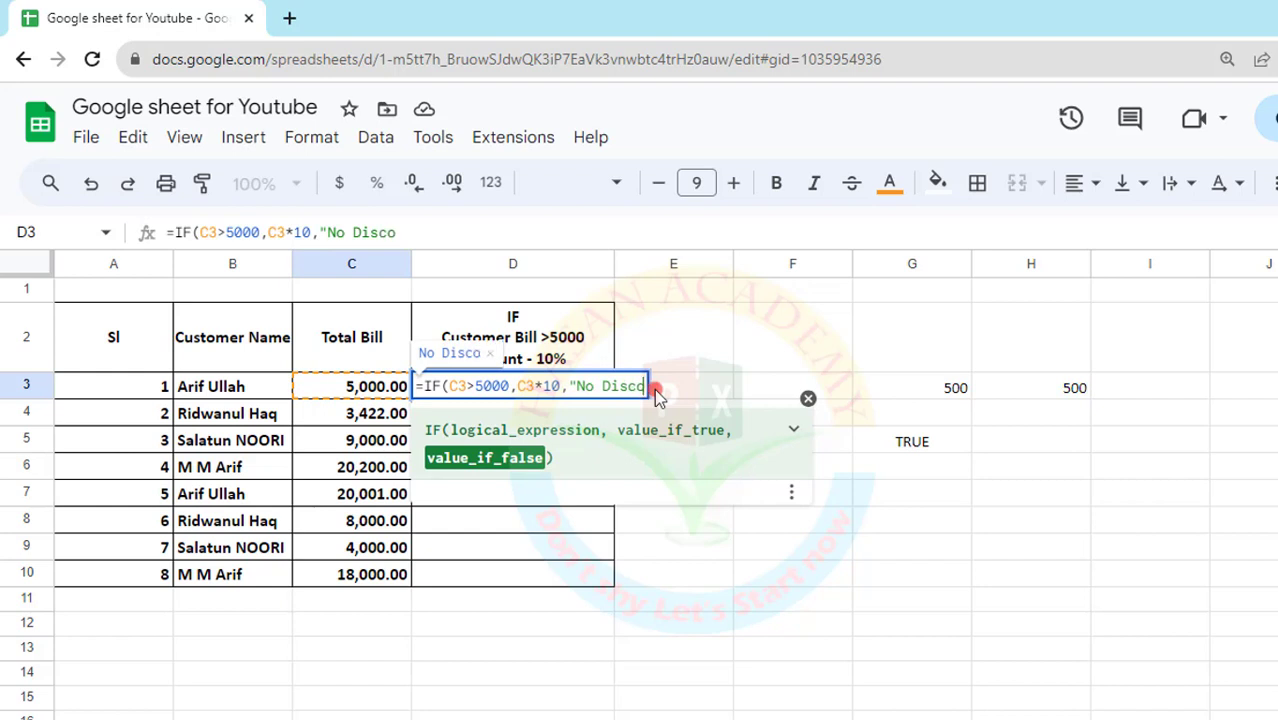
pyautogui.write('t')
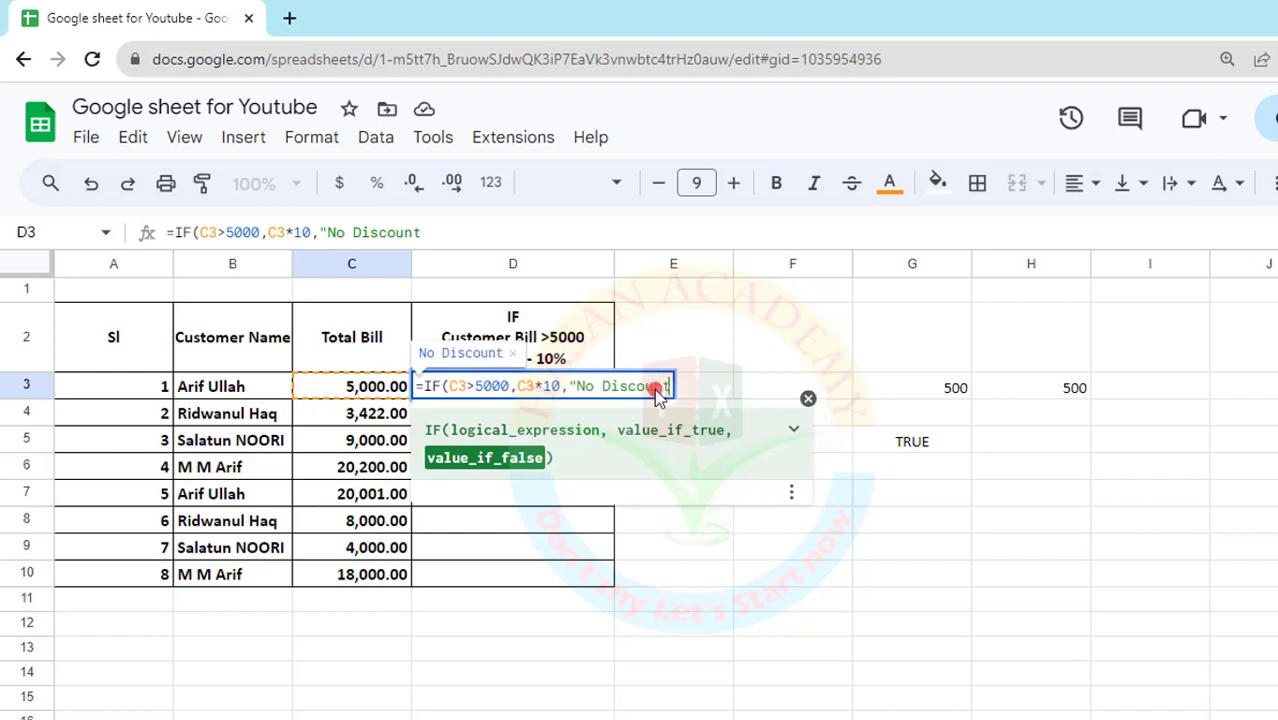
pyautogui.write('")')
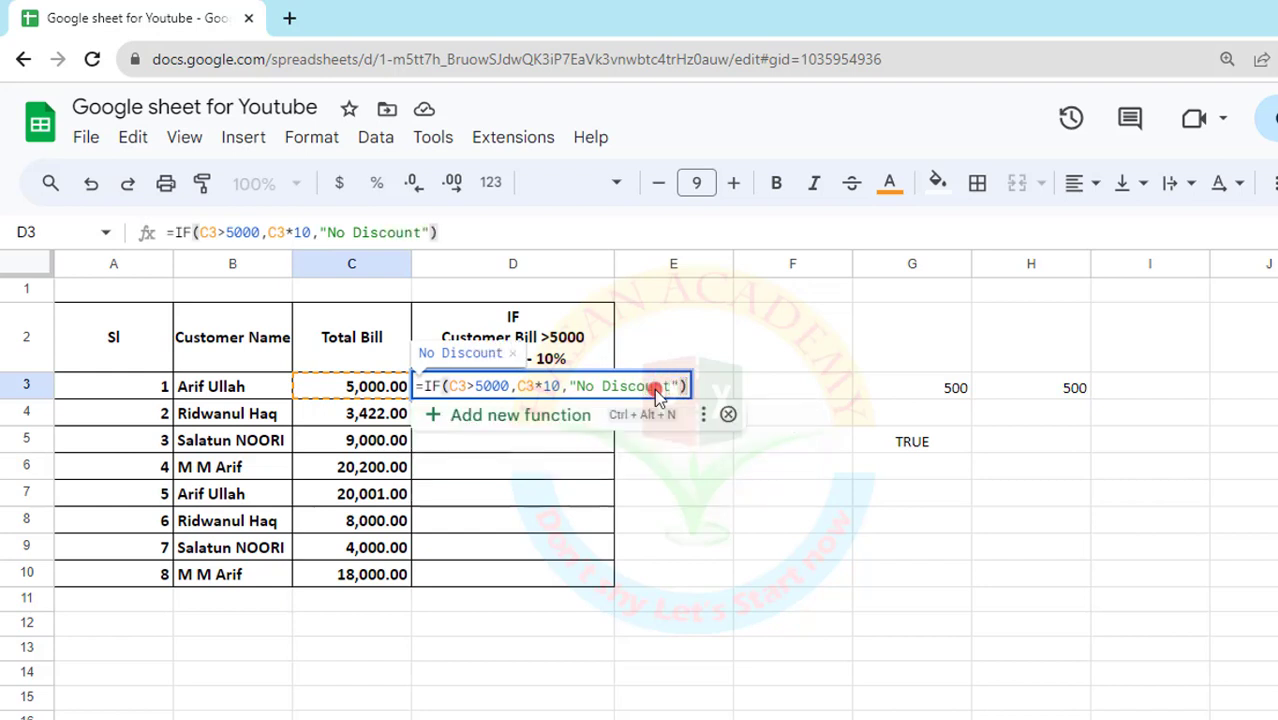
pyautogui.press('Return')
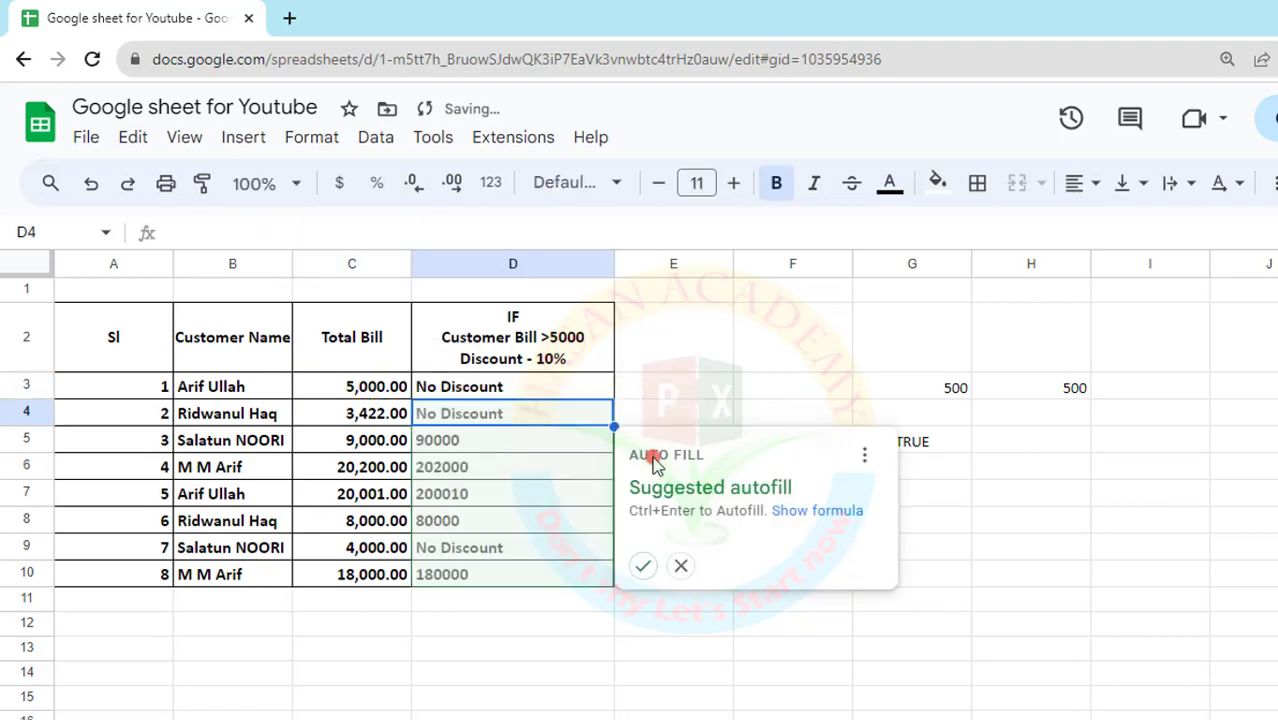
pyautogui.click(643, 566)
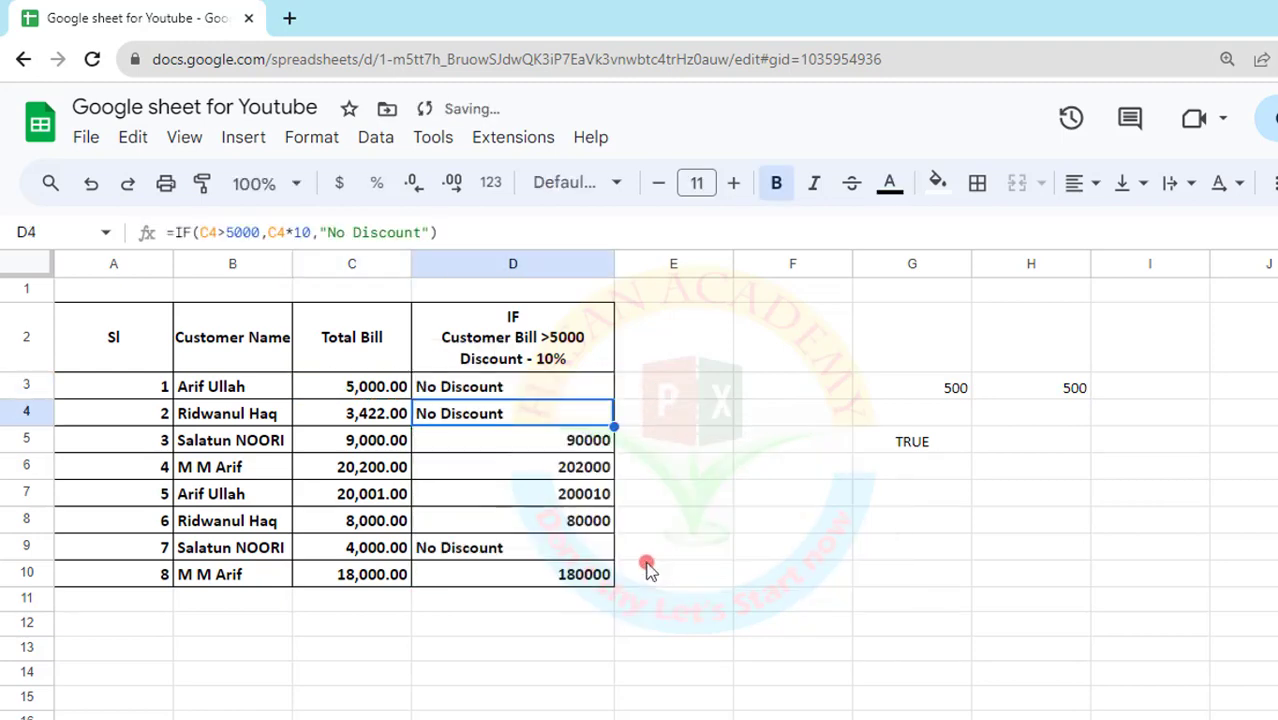
# Review the results in D3:D10 and change the true value in D5's formula to C5*10%.
pyautogui.click(458, 450)
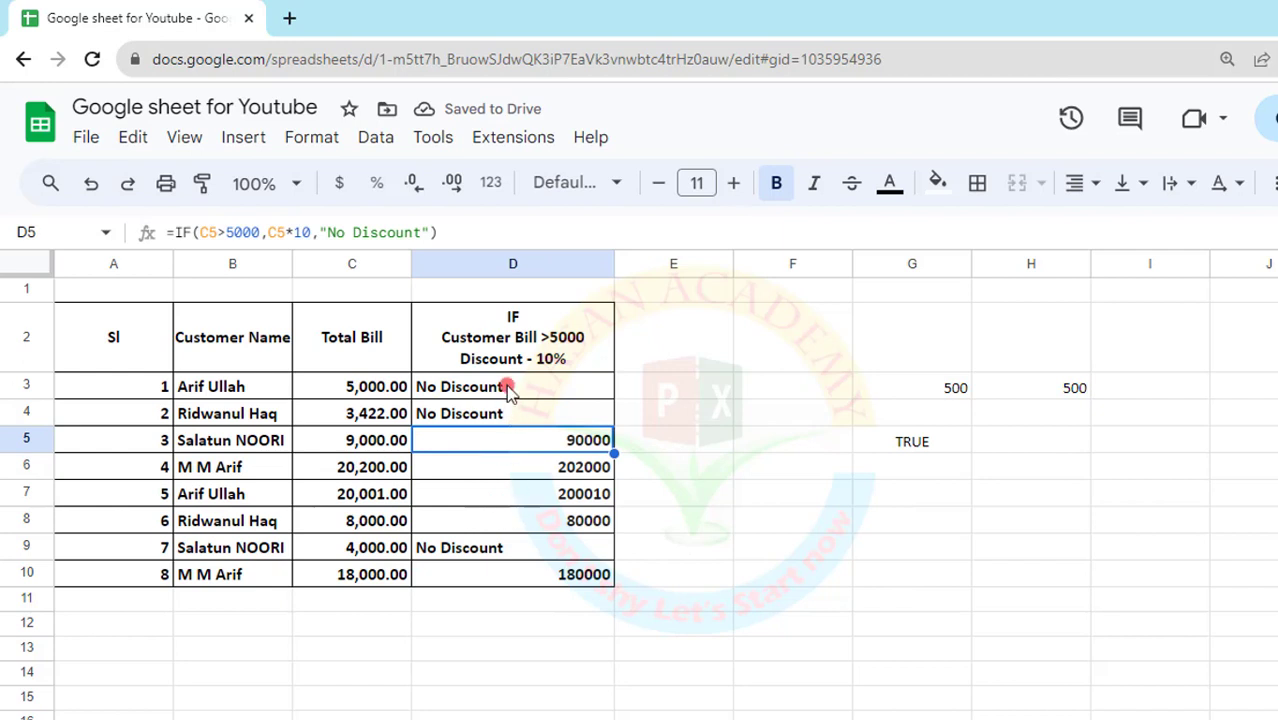
pyautogui.moveTo(508, 388); pyautogui.dragTo(508, 574)
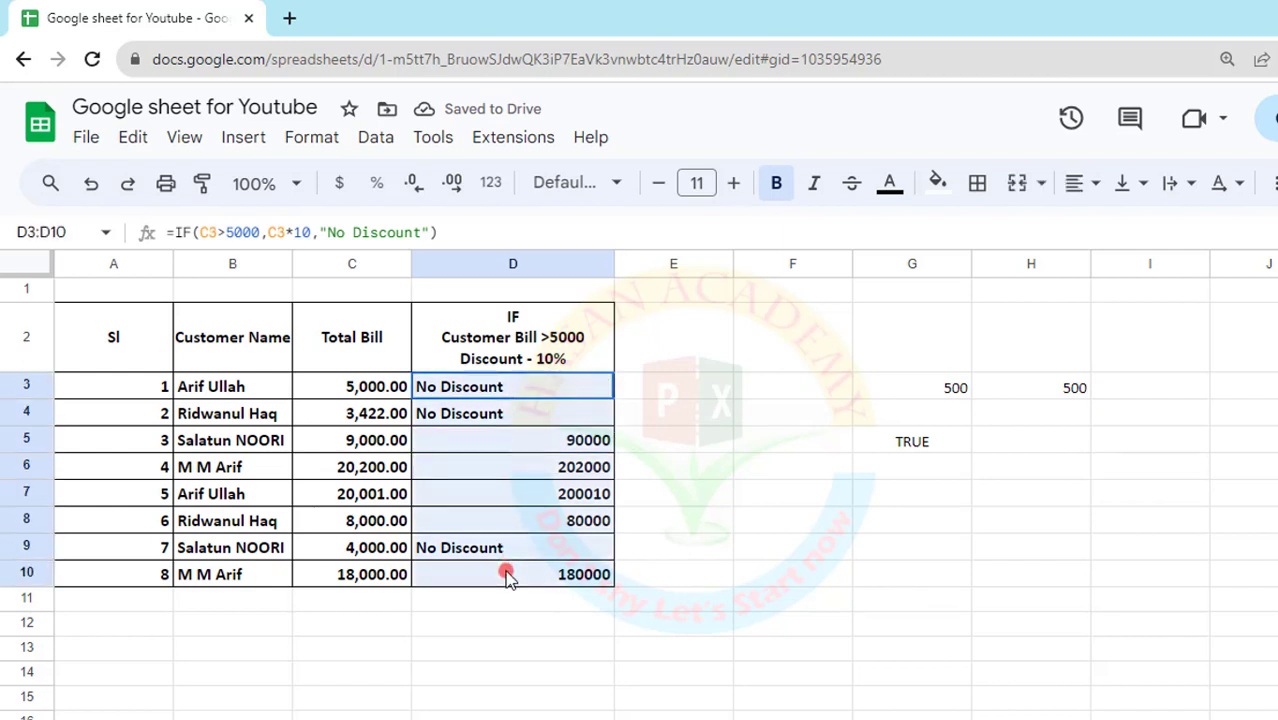
pyautogui.click(464, 394)
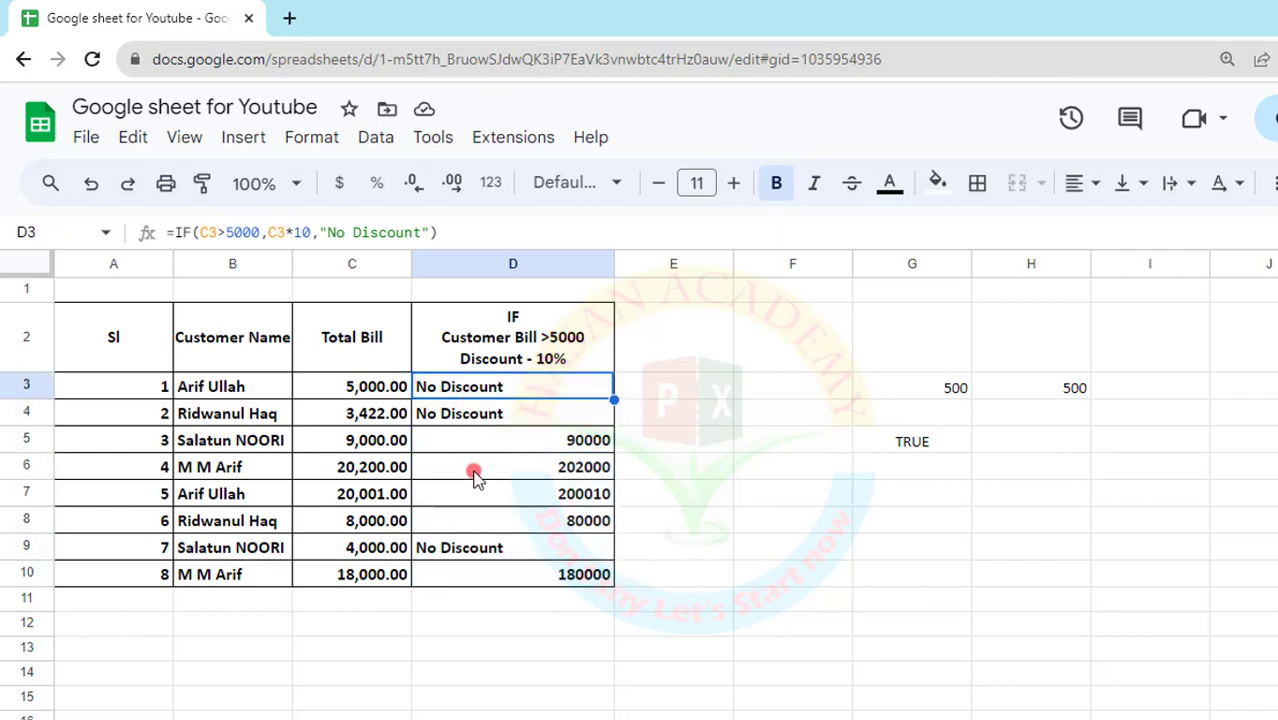
pyautogui.click(472, 440)
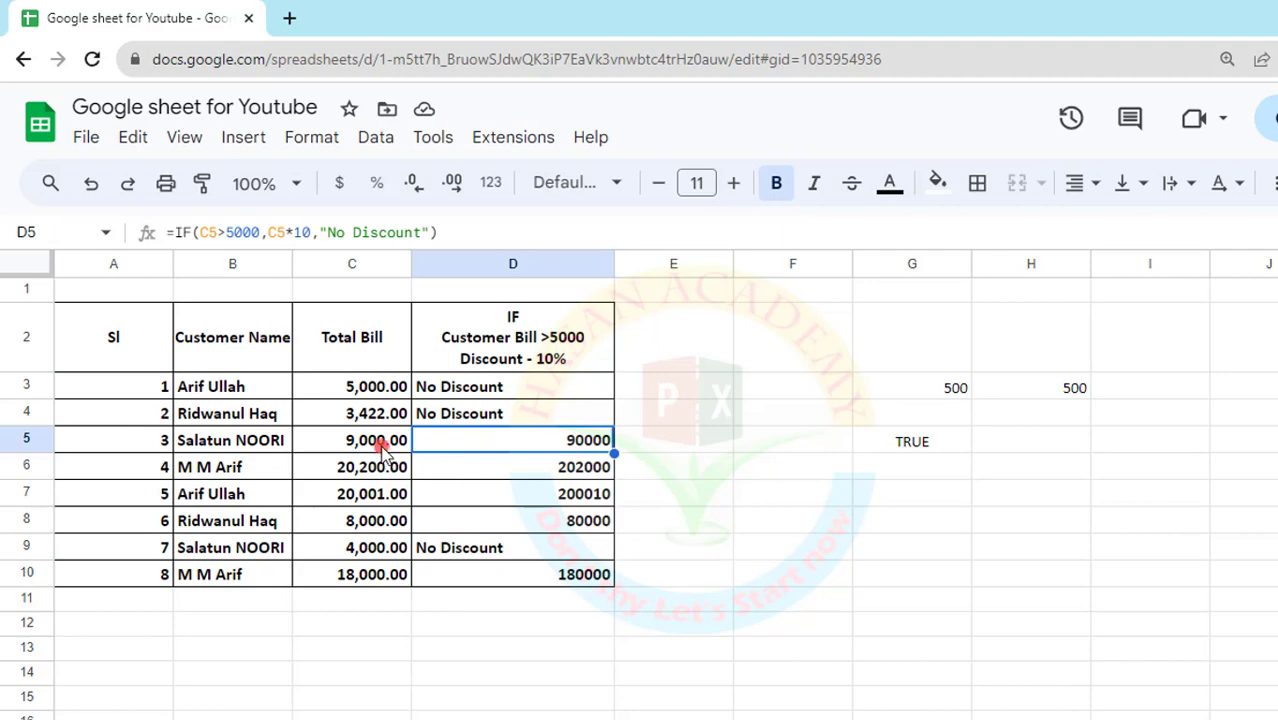
pyautogui.click(313, 232)
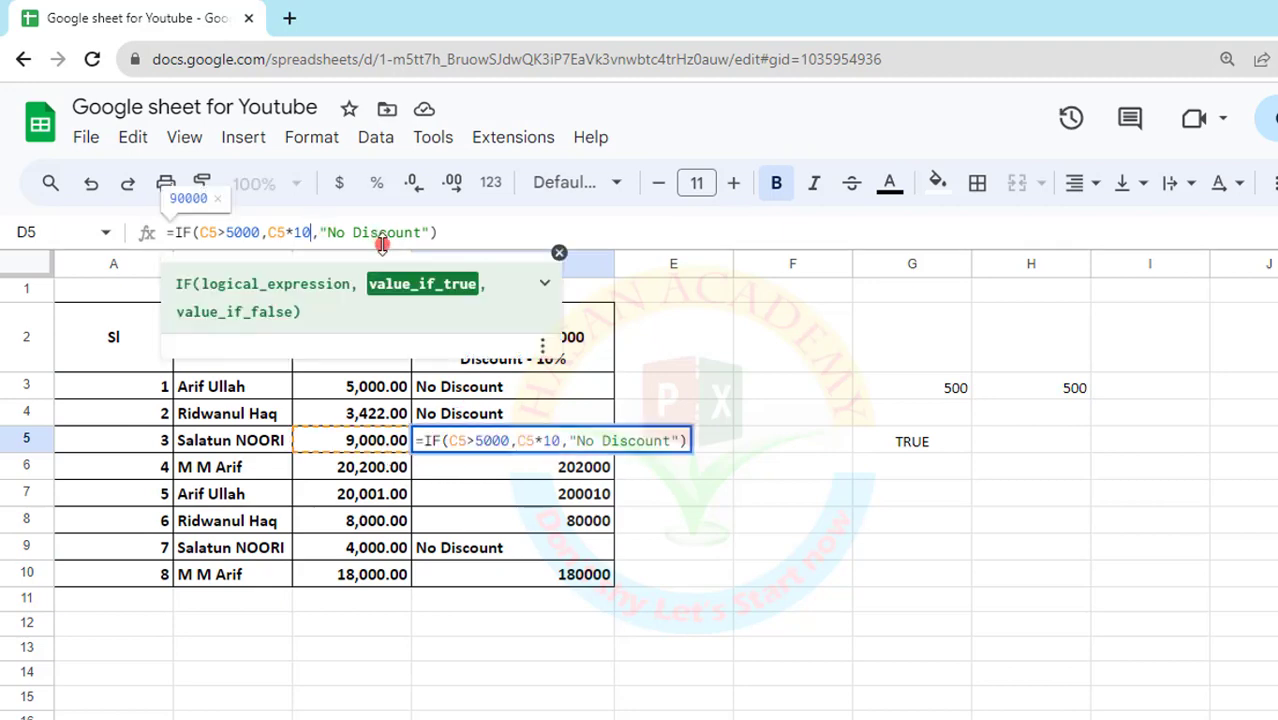
pyautogui.write('%')
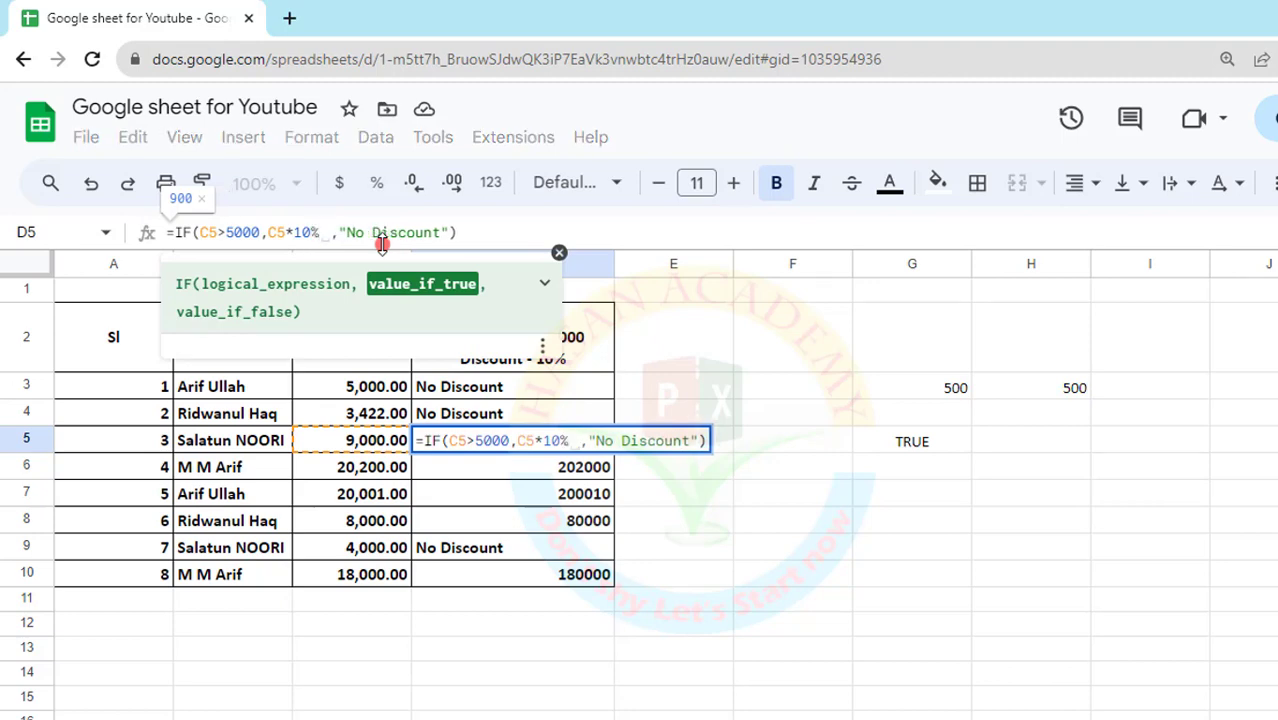
pyautogui.press('Return')
# Change the true value in D3's IF formula to C3*10% and fill the formula down to D10.
pyautogui.click(478, 387)
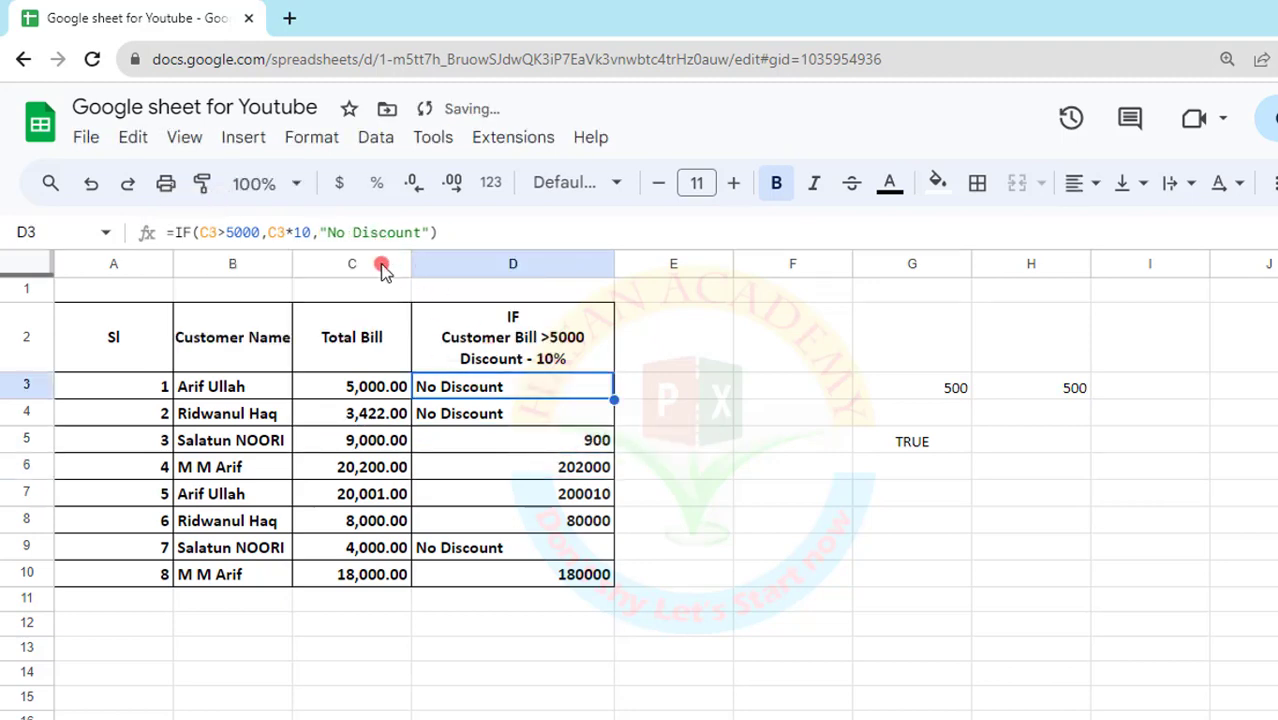
pyautogui.click(313, 232)
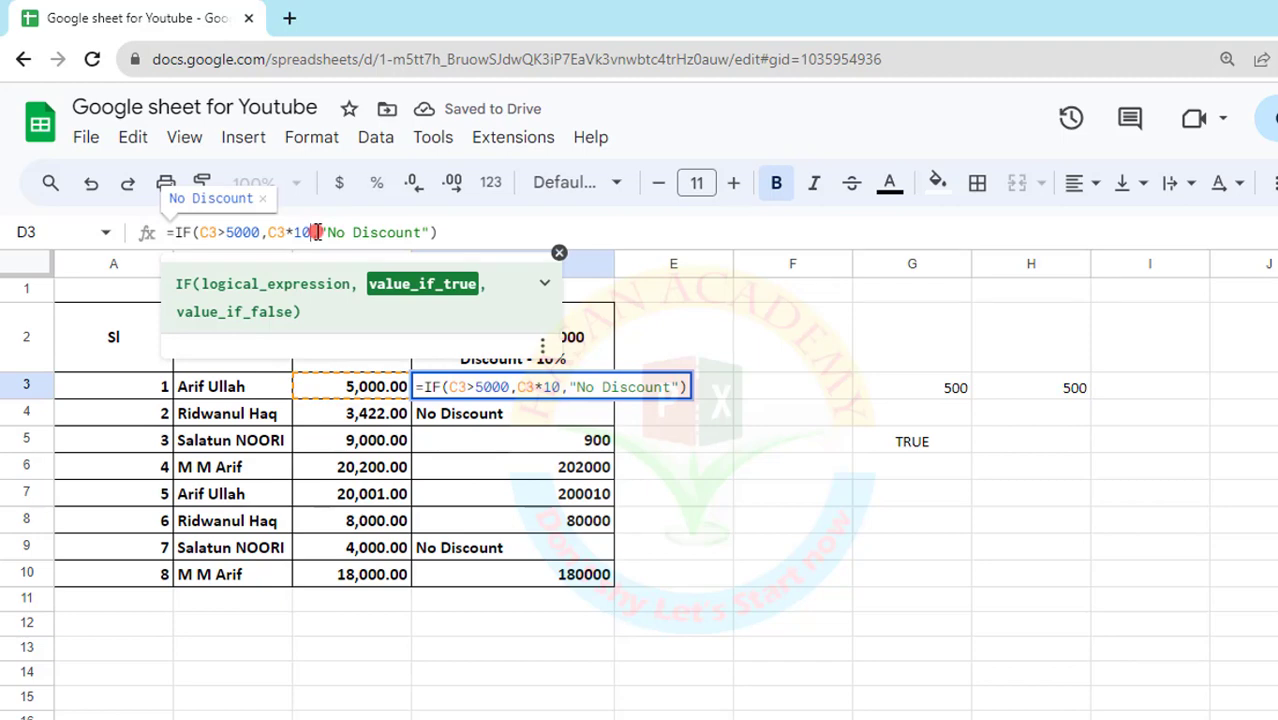
pyautogui.write('%')
pyautogui.press('BackSpace')
pyautogui.press('Return')
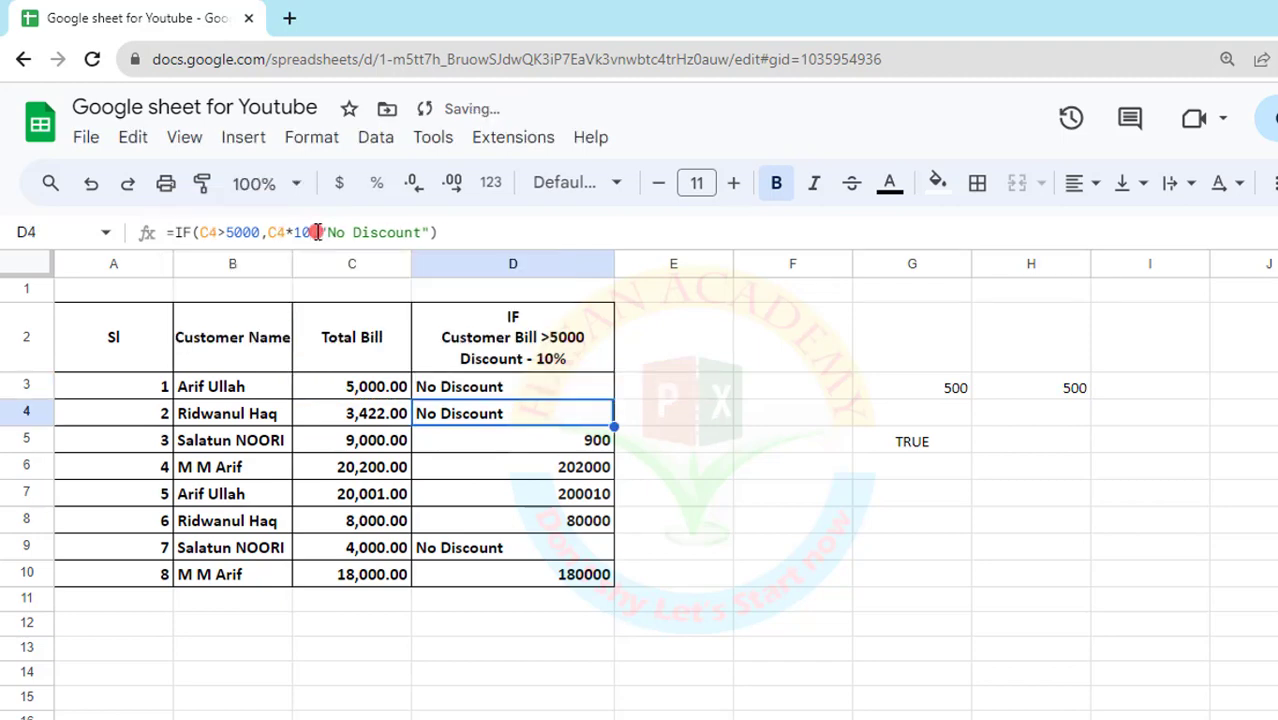
pyautogui.click(491, 384)
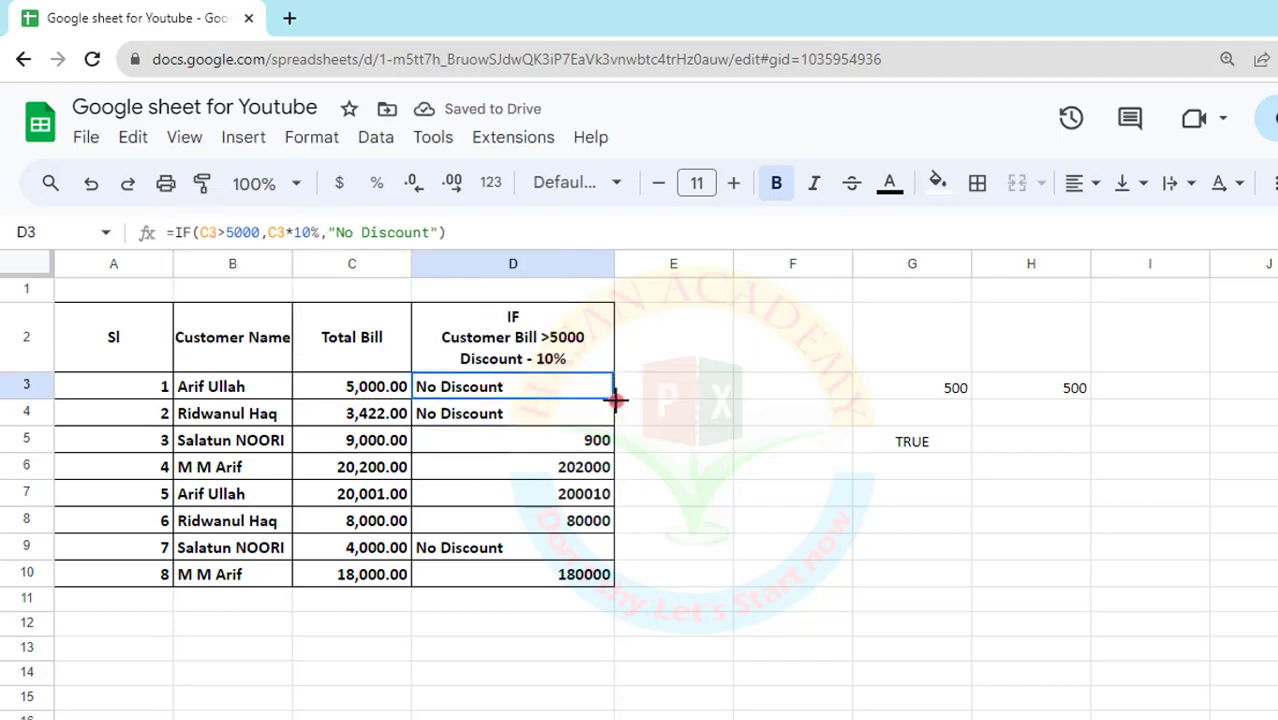
pyautogui.moveTo(613, 399); pyautogui.dragTo(598, 576)
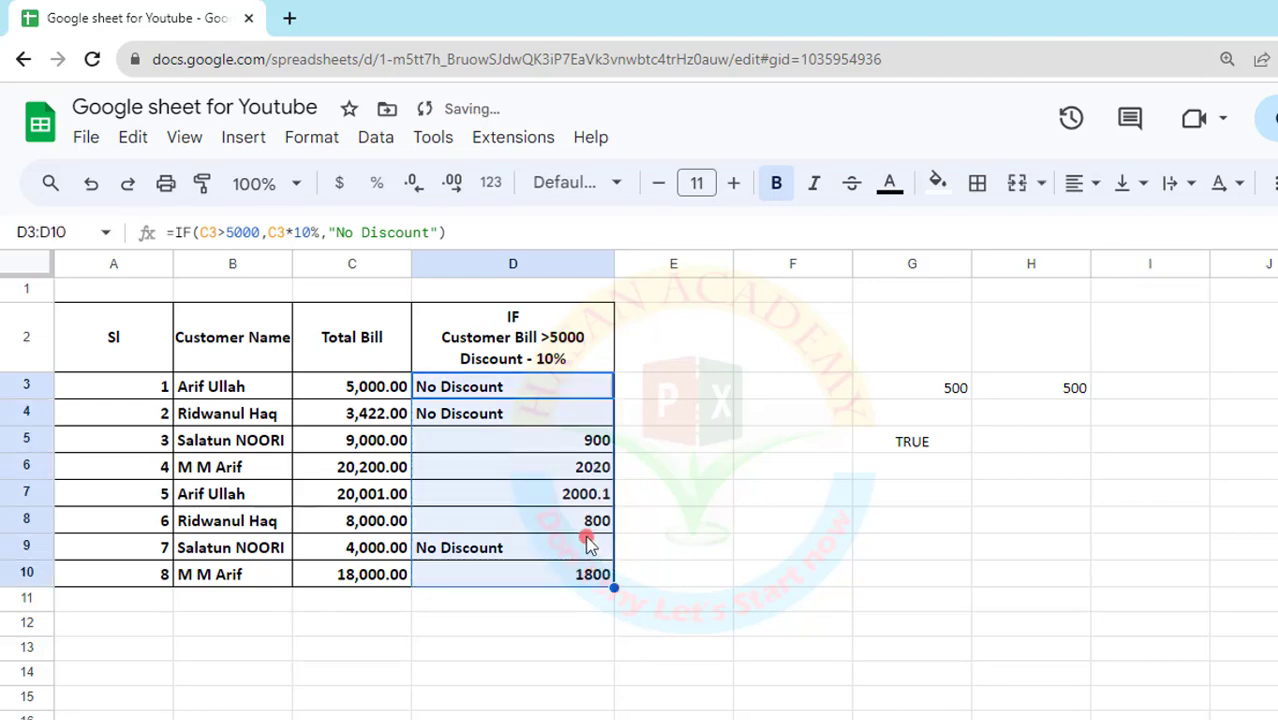
# Check the discounts in D5:D8 against the total bills in column C, and examine the C3*10% part of D3's formula.
pyautogui.click(533, 450)
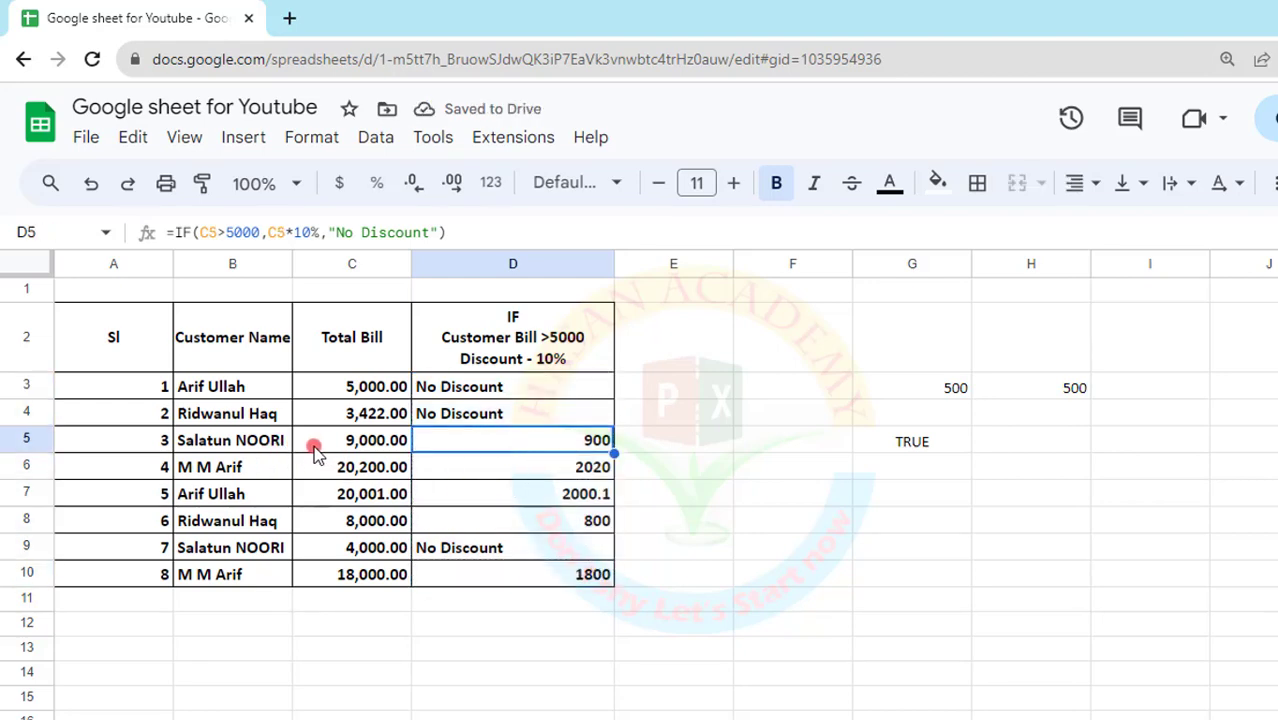
pyautogui.click(320, 448)
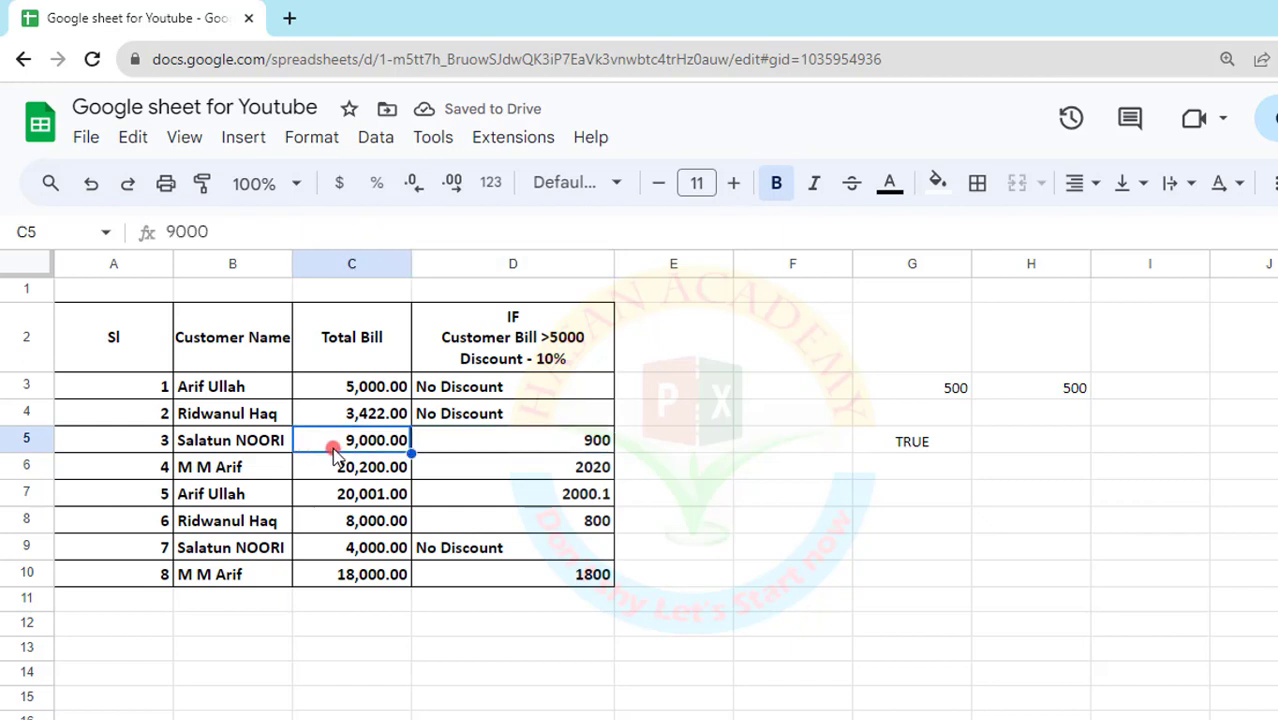
pyautogui.click(513, 450)
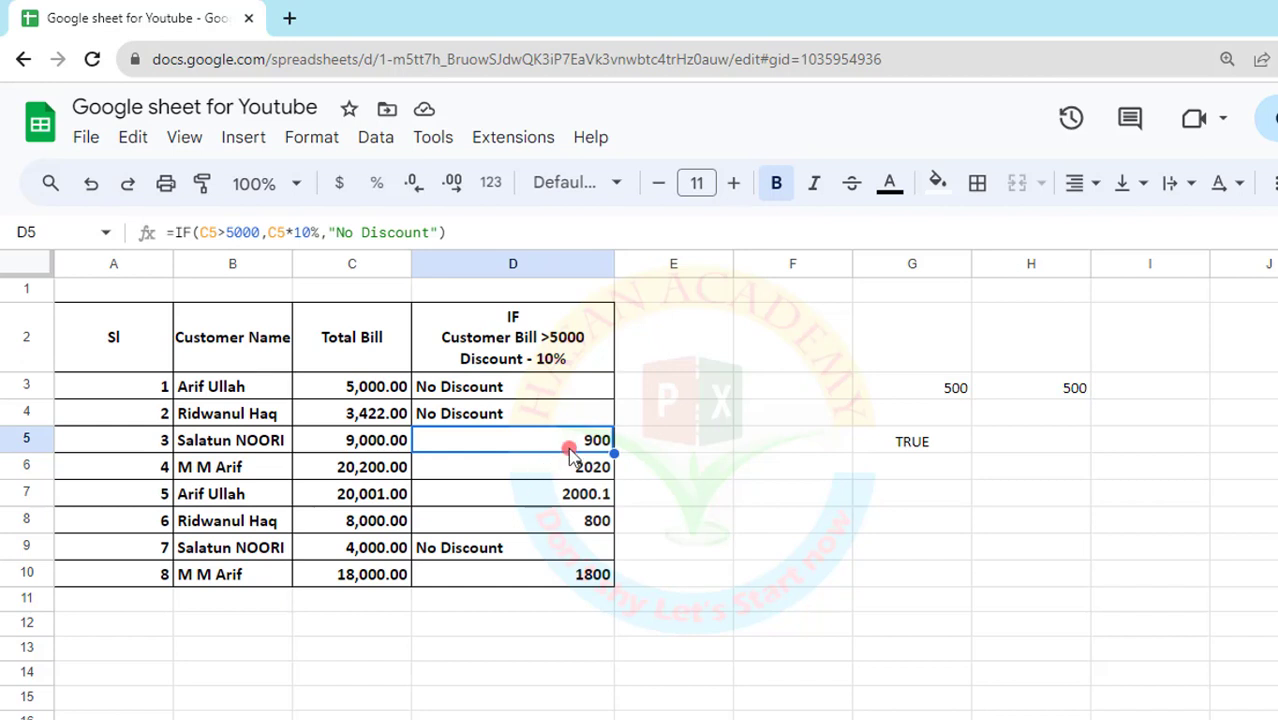
pyautogui.click(528, 443)
pyautogui.click(511, 437)
pyautogui.moveTo(500, 428); pyautogui.dragTo(611, 454)
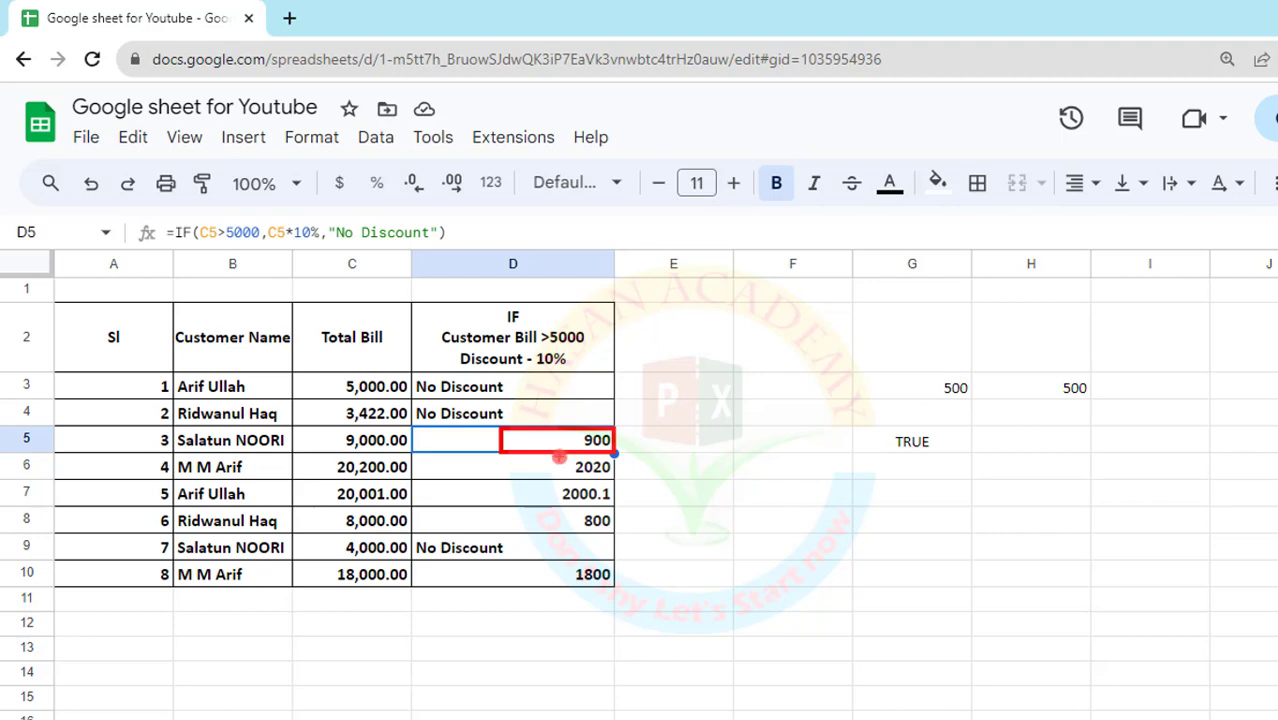
pyautogui.moveTo(559, 457)
pyautogui.mouseDown()
pyautogui.moveTo(612, 481)
pyautogui.moveTo(618, 531)
pyautogui.mouseUp()
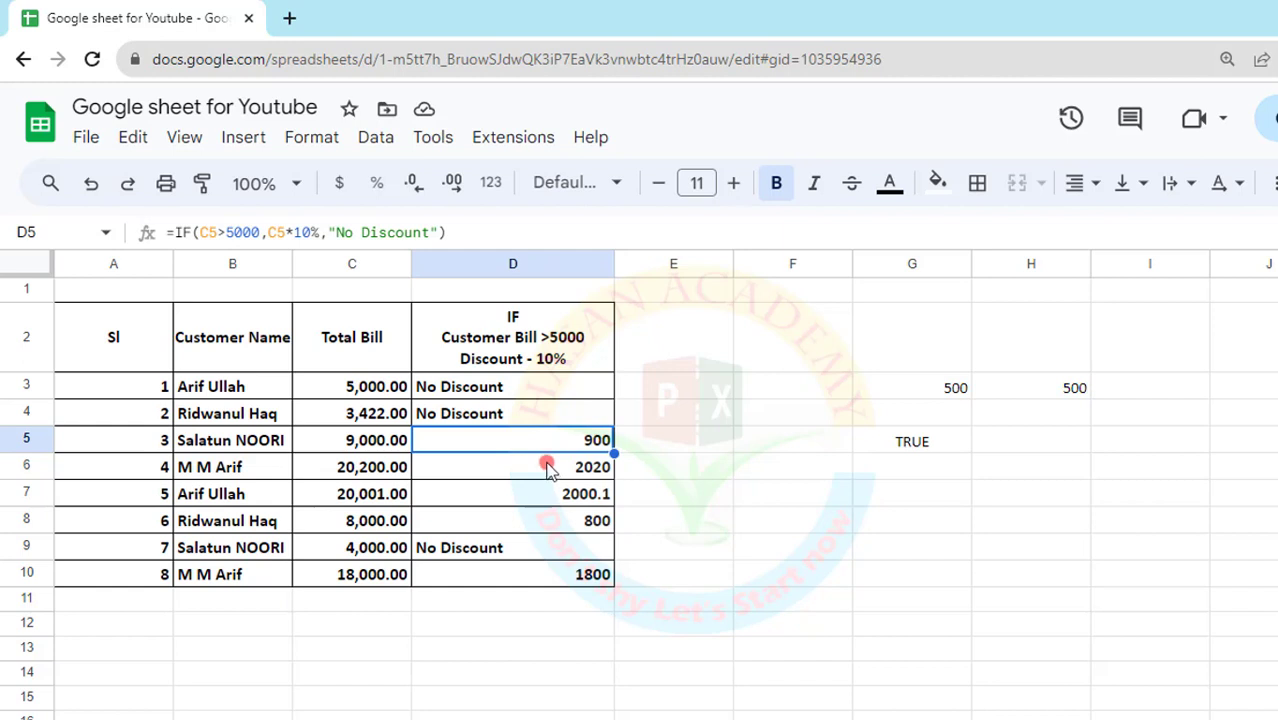
pyautogui.click(466, 386)
pyautogui.click(322, 231)
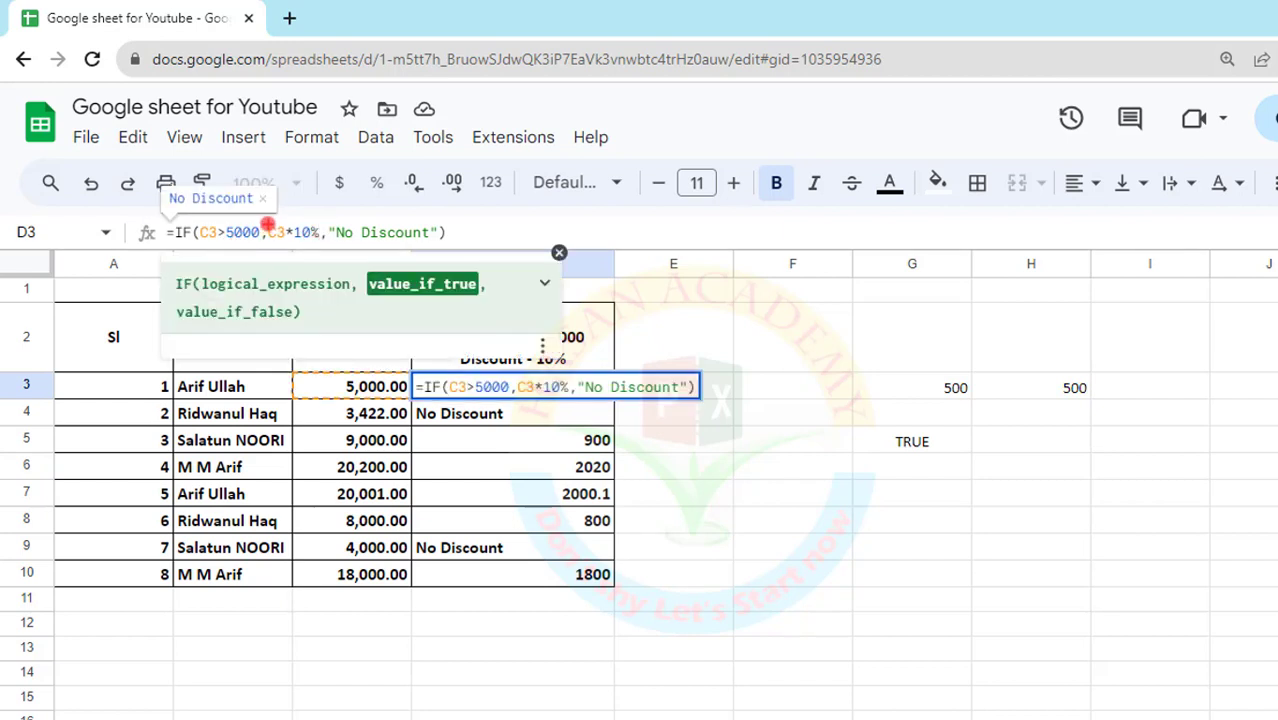
pyautogui.moveTo(264, 222)
pyautogui.mouseDown()
pyautogui.moveTo(300, 247)
pyautogui.moveTo(328, 246)
pyautogui.mouseUp()
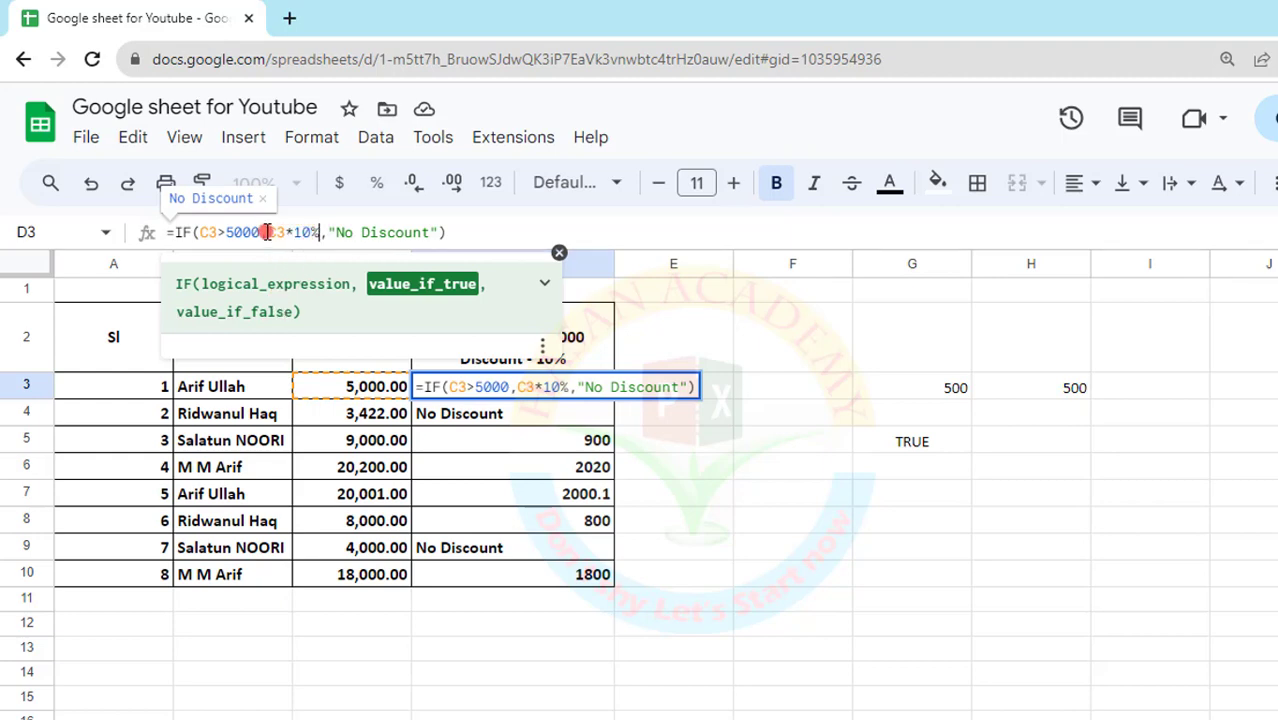
pyautogui.click(336, 387)
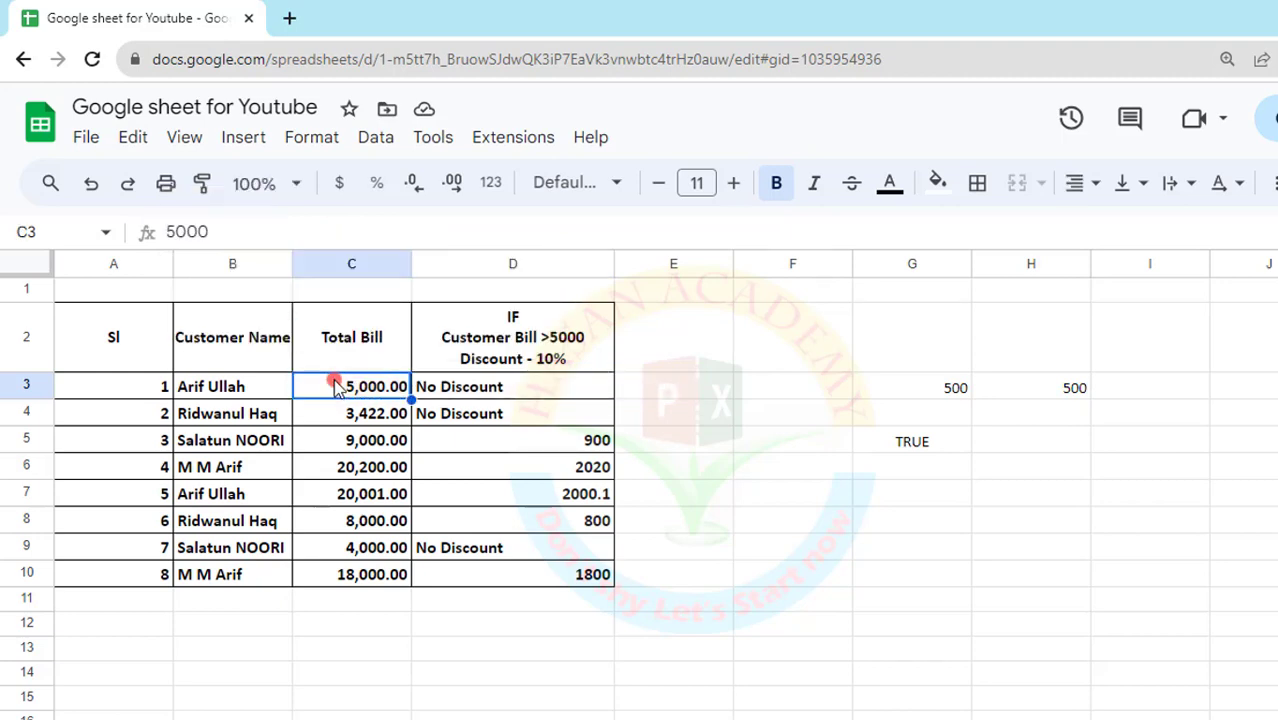
# Change the true value in D3's IF formula to C3-C3*10% so it calculates the bill after the discount.
pyautogui.click(480, 386)
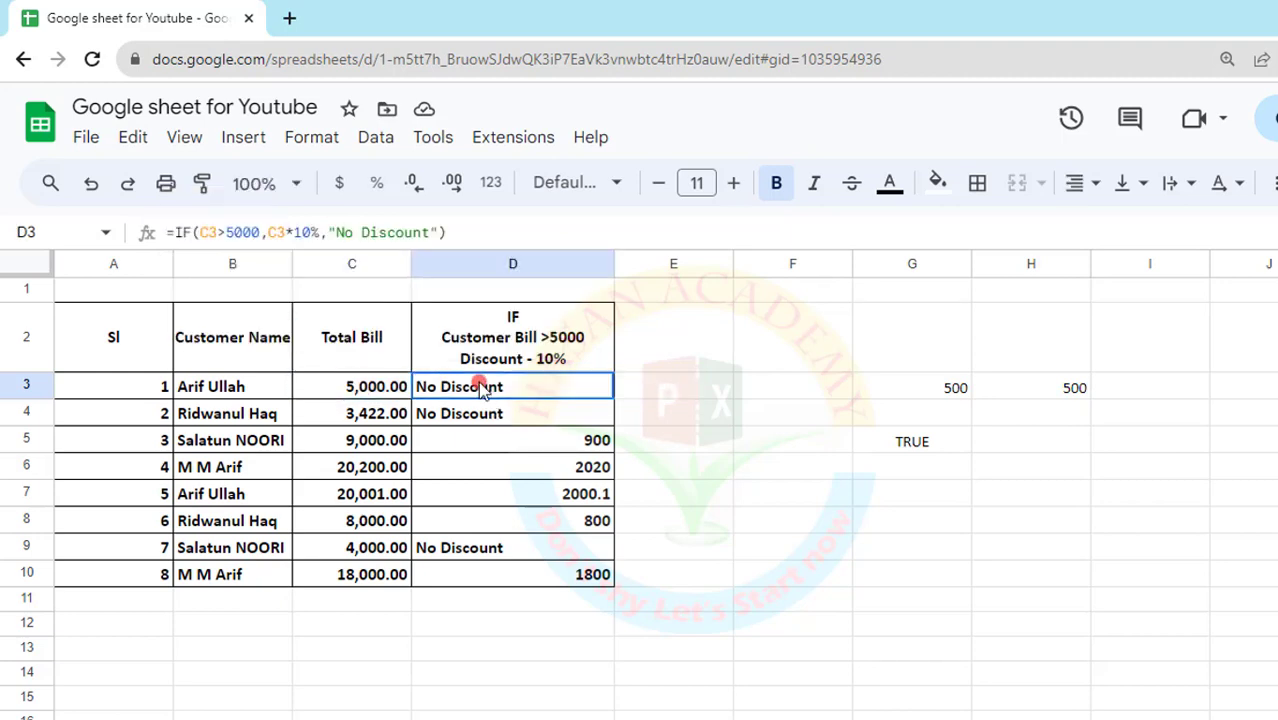
pyautogui.click(270, 231)
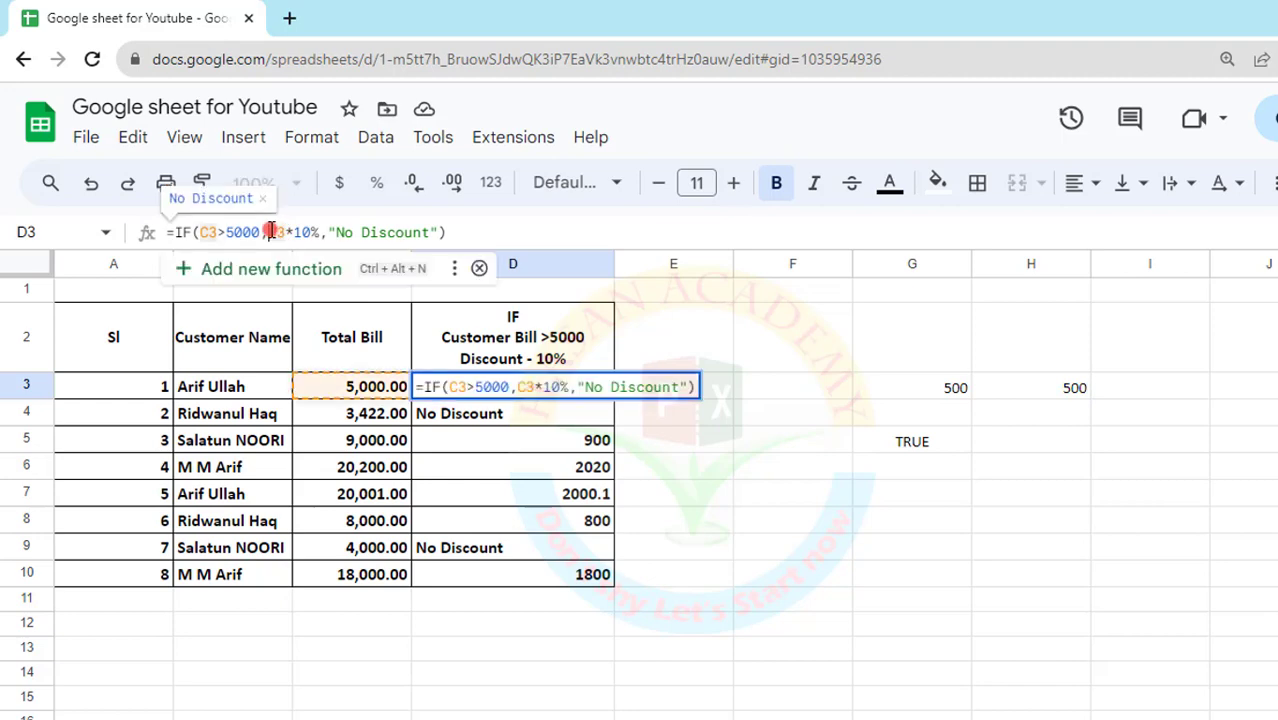
pyautogui.write('3')
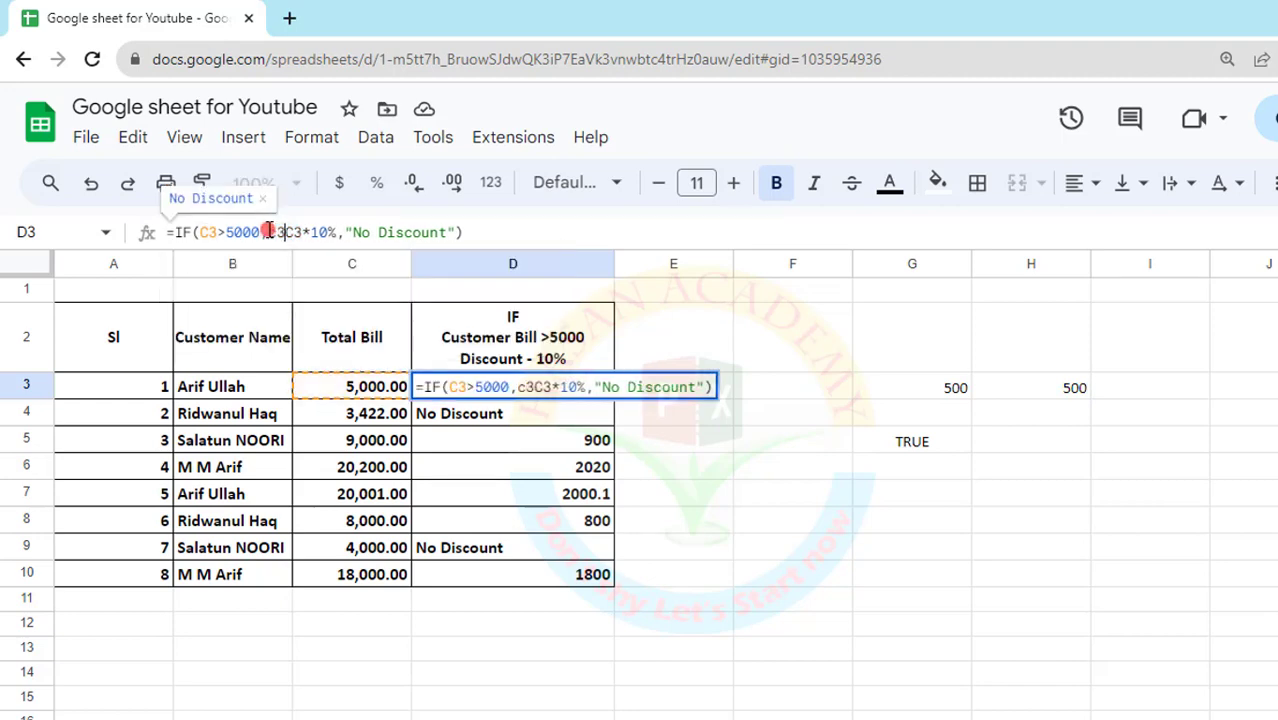
pyautogui.write('-')
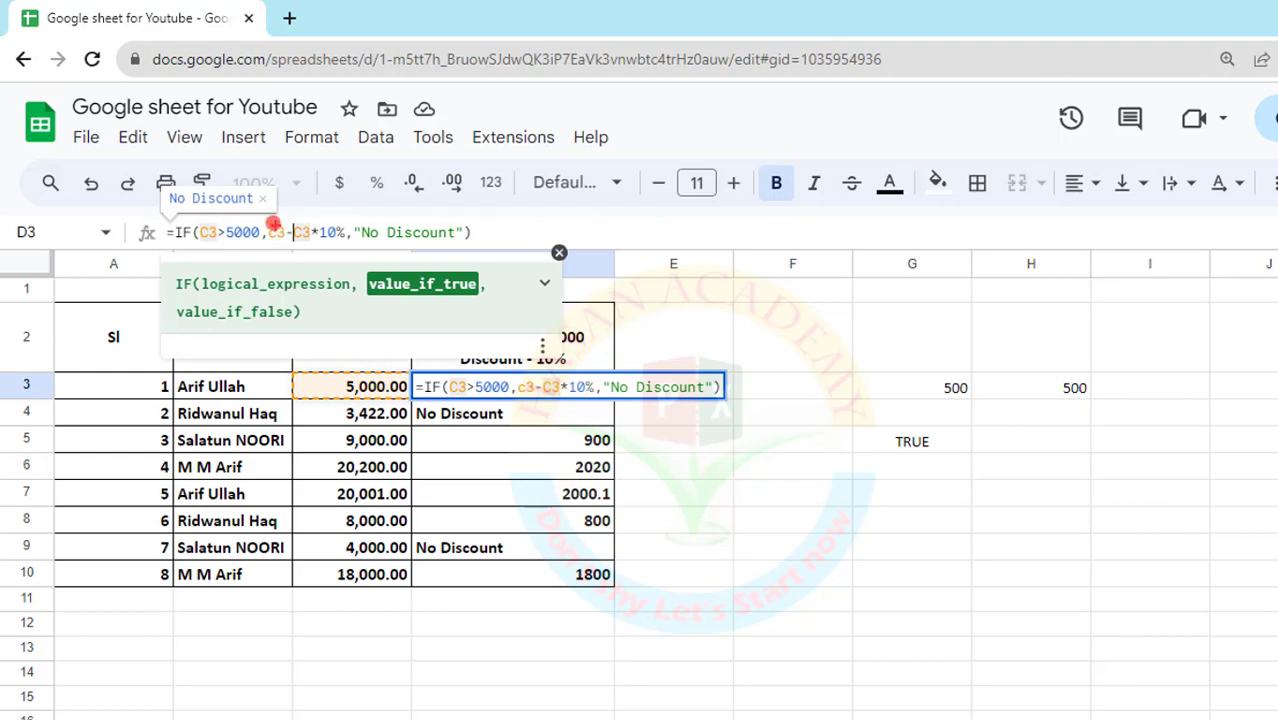
pyautogui.moveTo(258, 218); pyautogui.dragTo(296, 246)
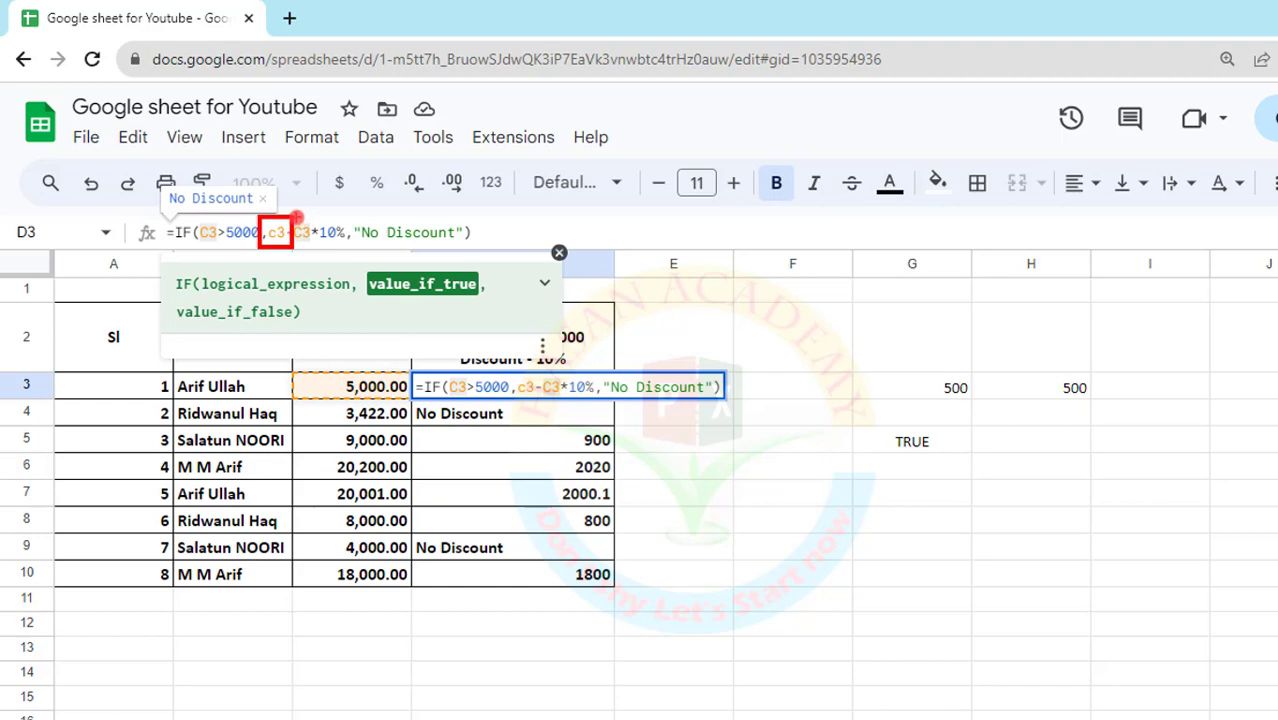
pyautogui.moveTo(296, 218)
pyautogui.mouseDown()
pyautogui.moveTo(316, 250)
pyautogui.moveTo(347, 250)
pyautogui.mouseUp()
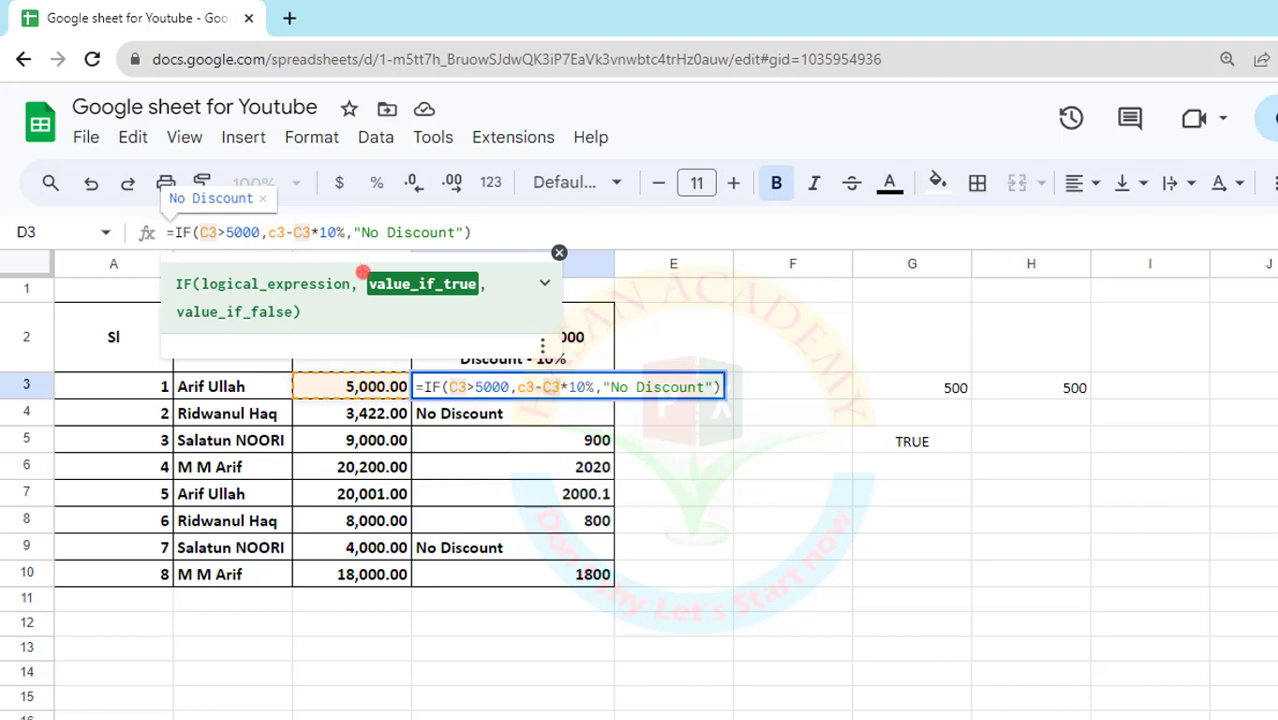
pyautogui.press('Return')
pyautogui.click(451, 386)
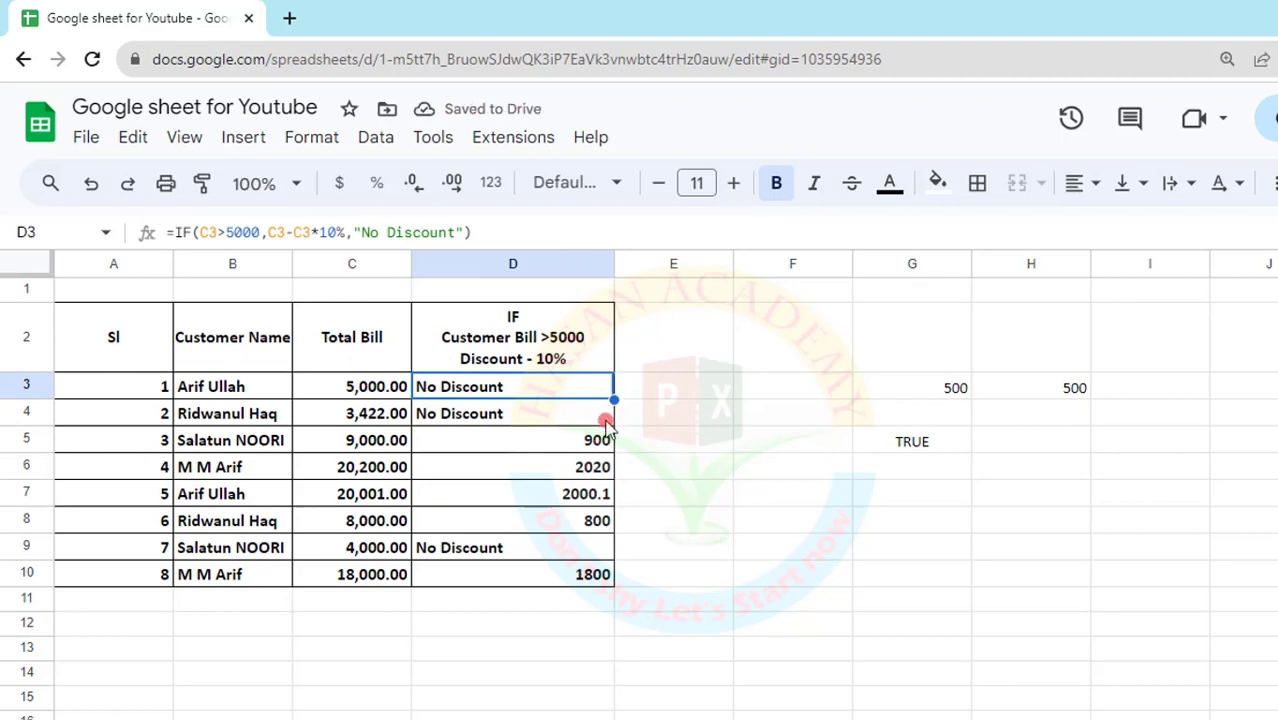
# Fill D3's IF formula down to D10 and compare the discounted bill in D5 with the total bill in C5.
pyautogui.moveTo(613, 402); pyautogui.dragTo(590, 568)
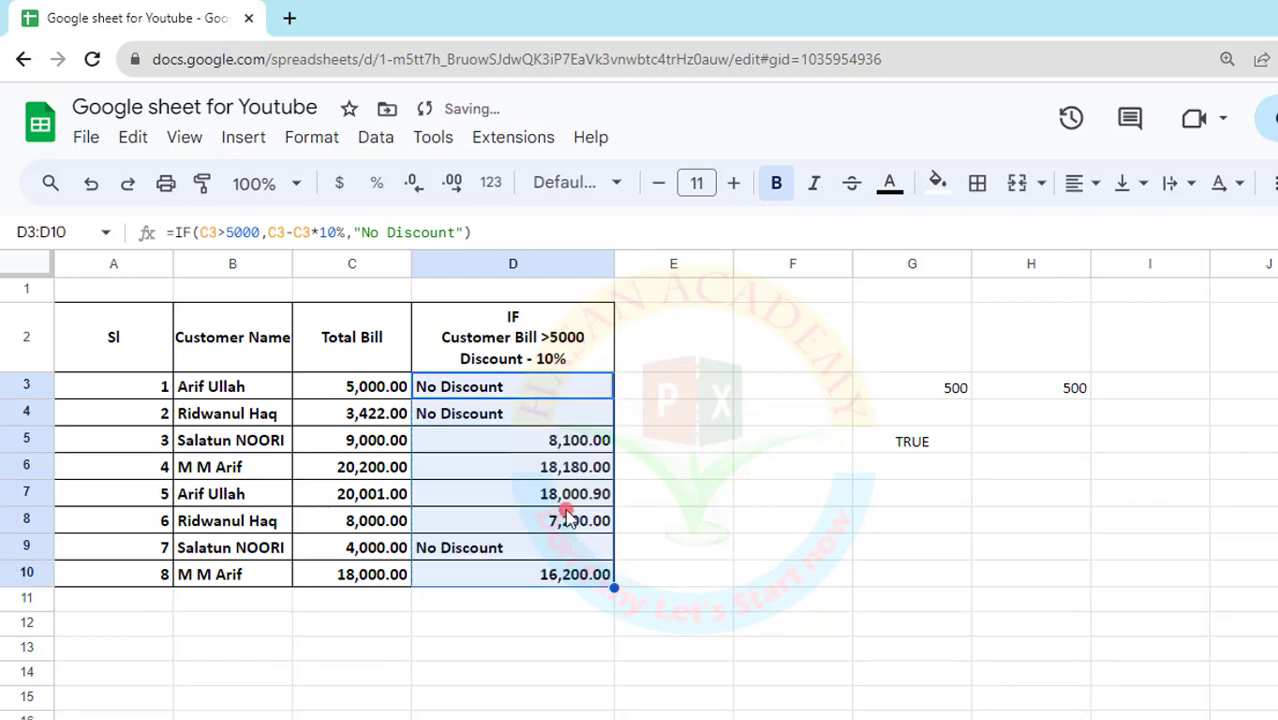
pyautogui.click(531, 438)
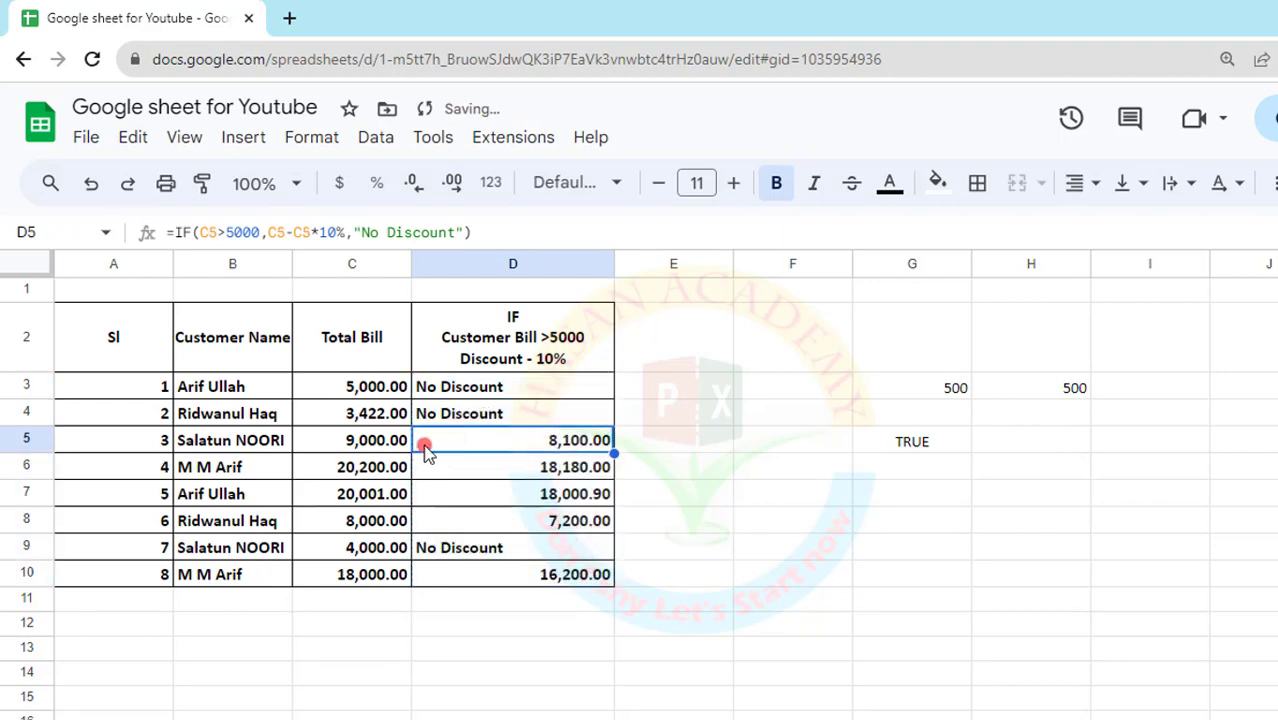
pyautogui.click(372, 444)
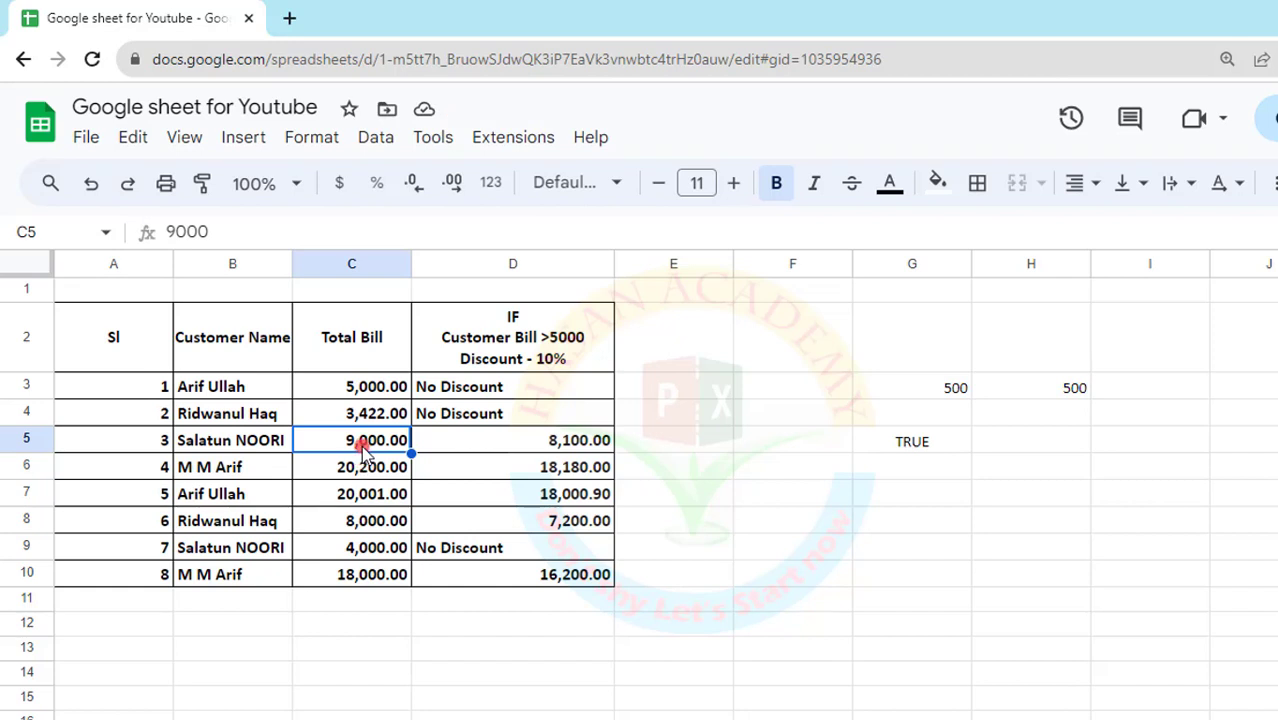
pyautogui.click(506, 447)
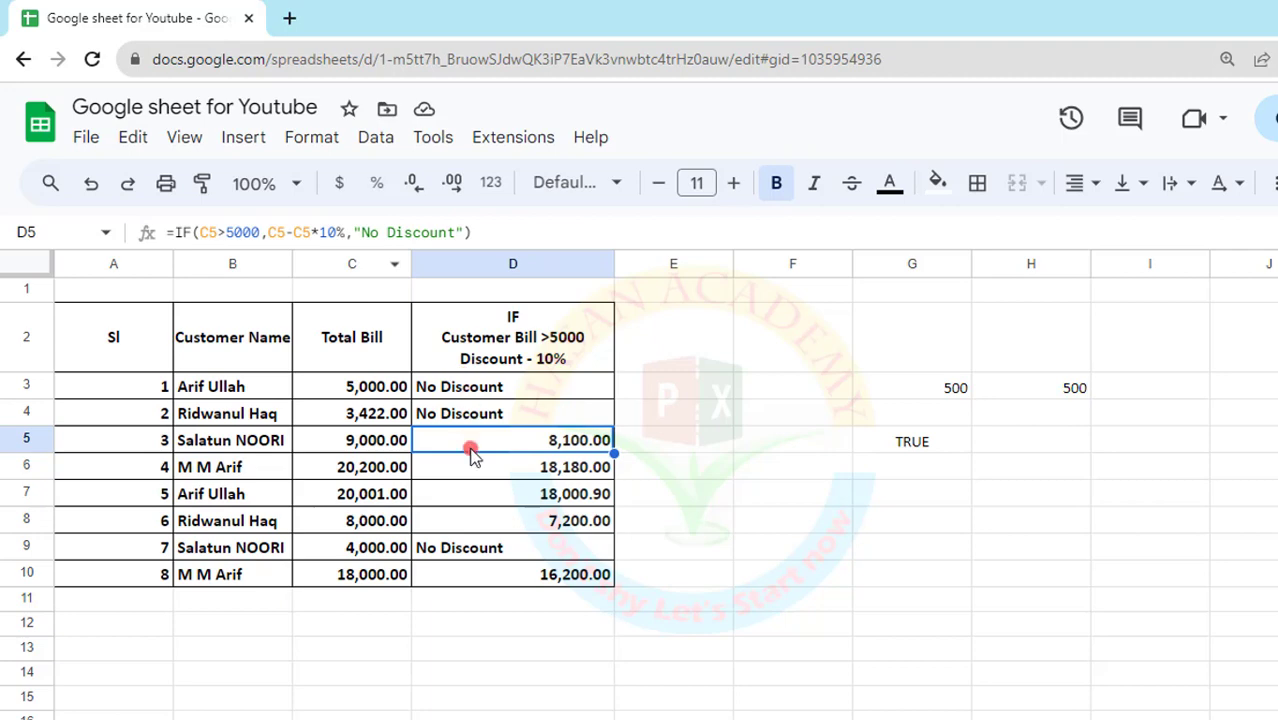
# Replace the false value "No Discount" in D3's IF formula with C3-C3*5% and examine both discount expressions.
pyautogui.click(468, 393)
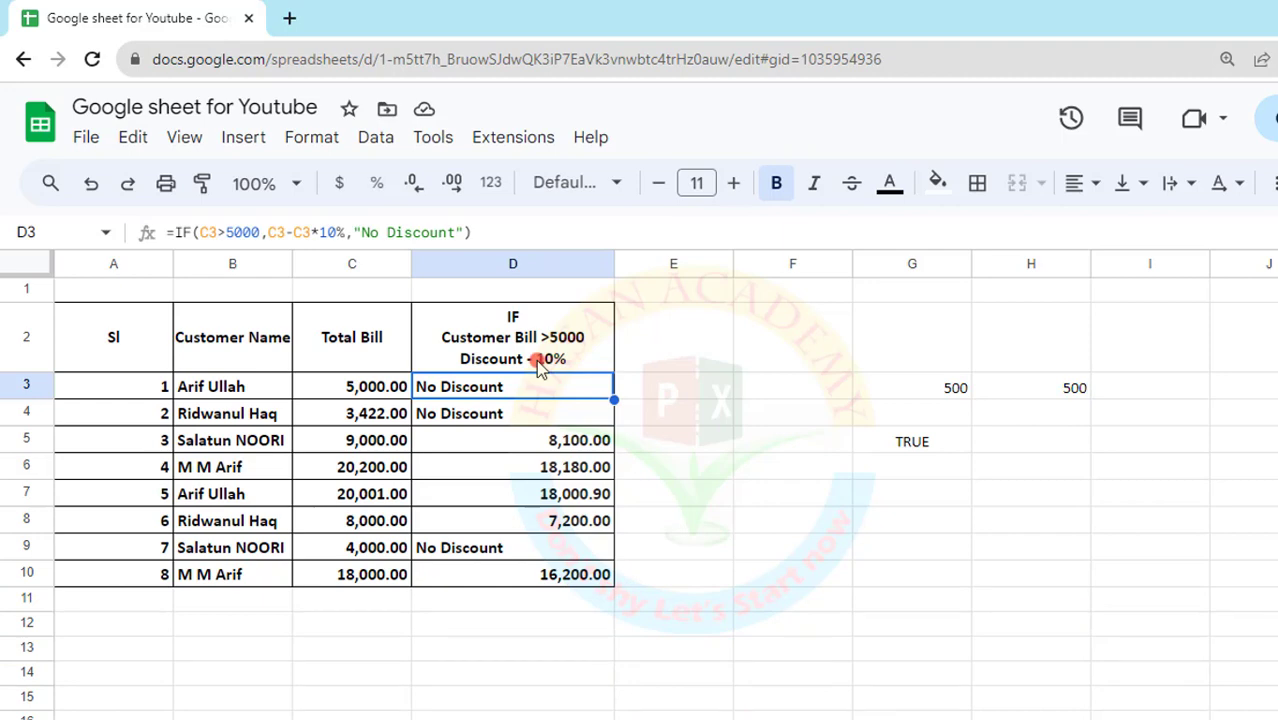
pyautogui.click(463, 232)
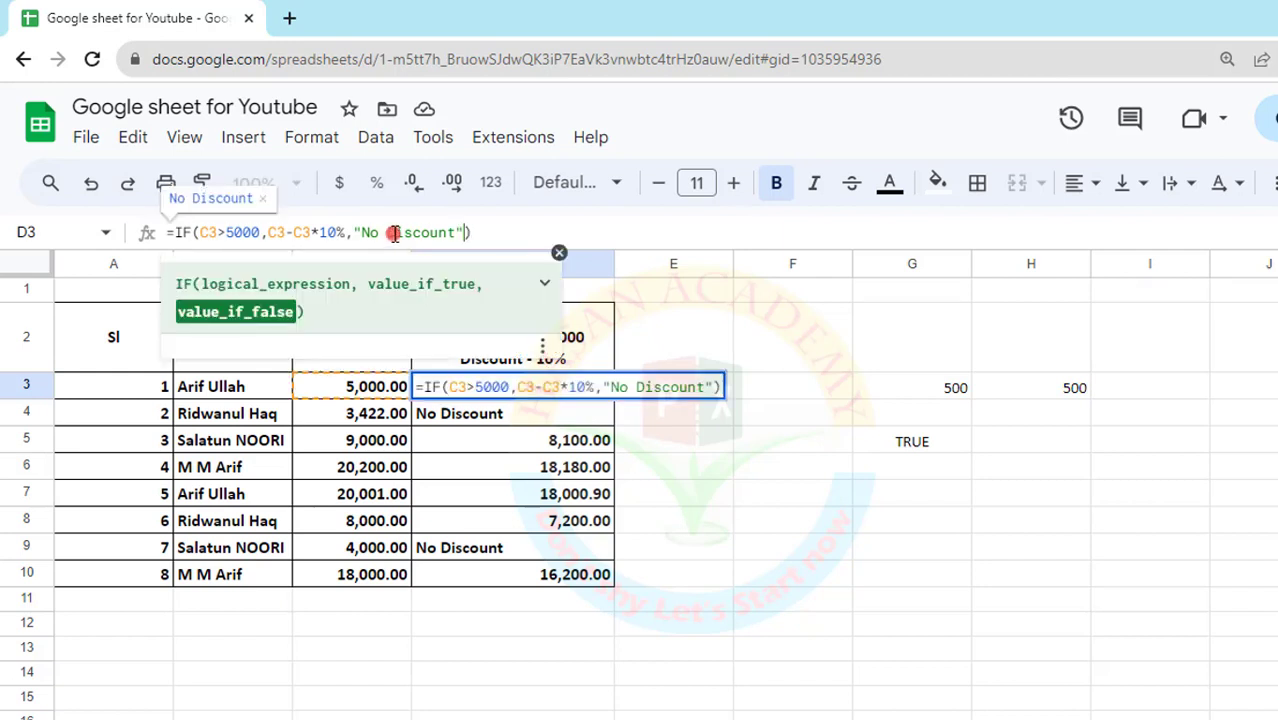
pyautogui.press('BackSpace')
pyautogui.press('BackSpace')
pyautogui.press('BackSpace')
pyautogui.press('BackSpace')
pyautogui.press('BackSpace')
pyautogui.press('BackSpace')
pyautogui.press('BackSpace')
pyautogui.press('BackSpace')
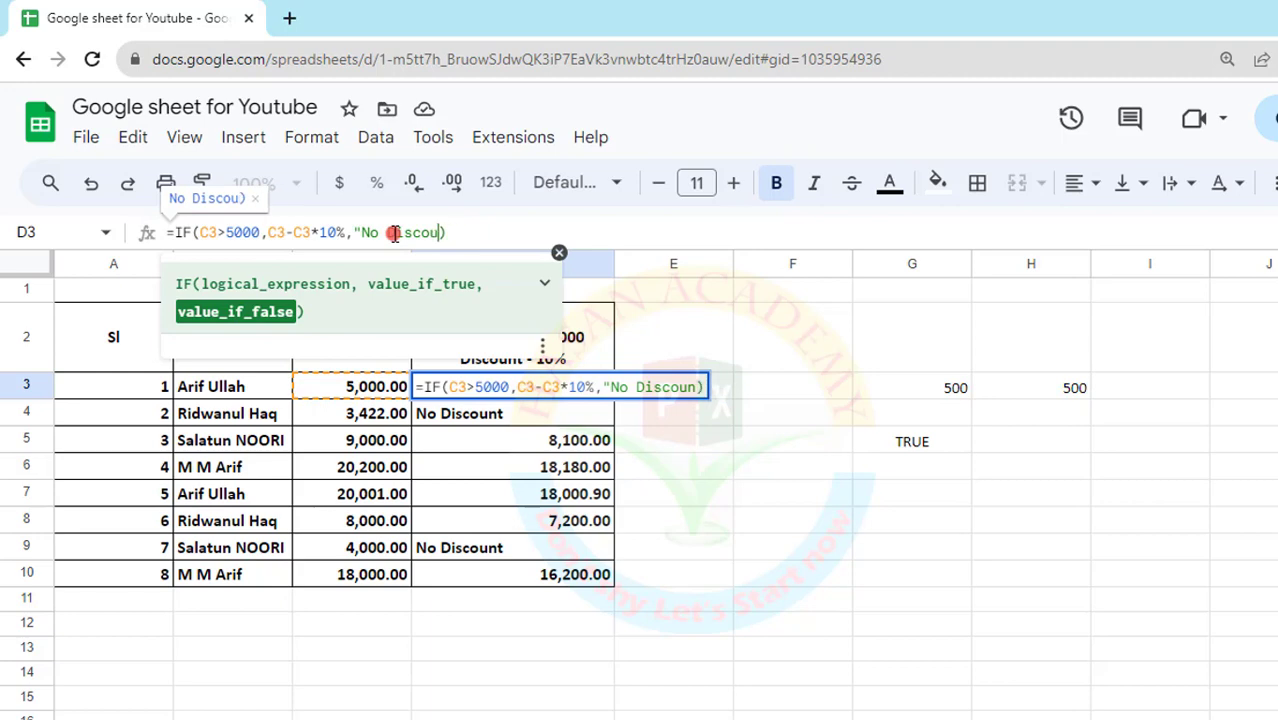
pyautogui.press('BackSpace')
pyautogui.press('BackSpace')
pyautogui.press('BackSpace')
pyautogui.press('BackSpace')
pyautogui.press('BackSpace')
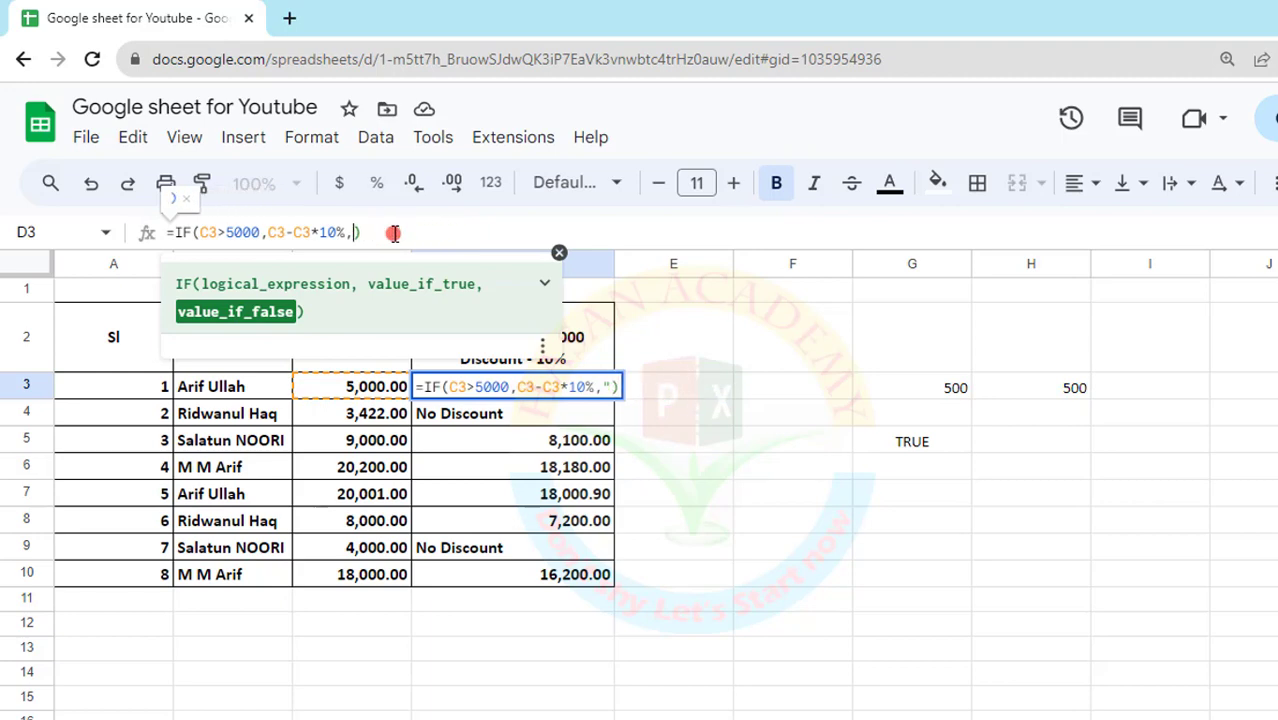
pyautogui.write('c3')
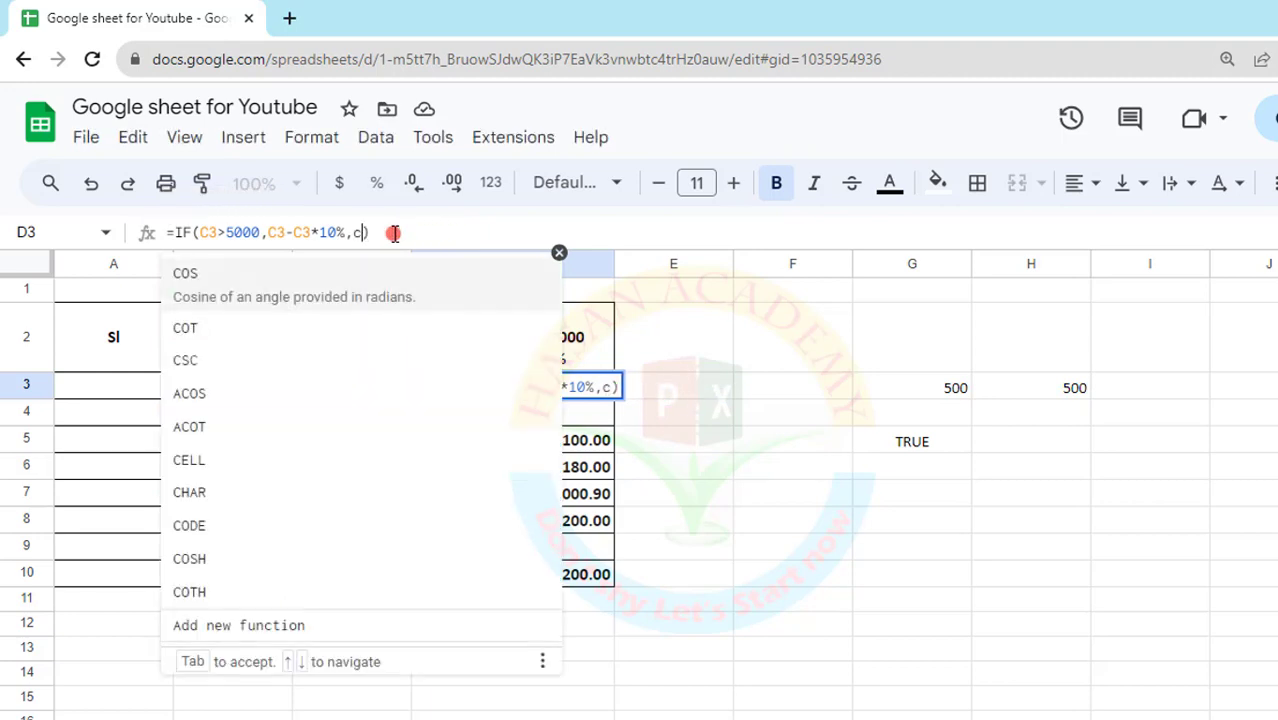
pyautogui.write('-')
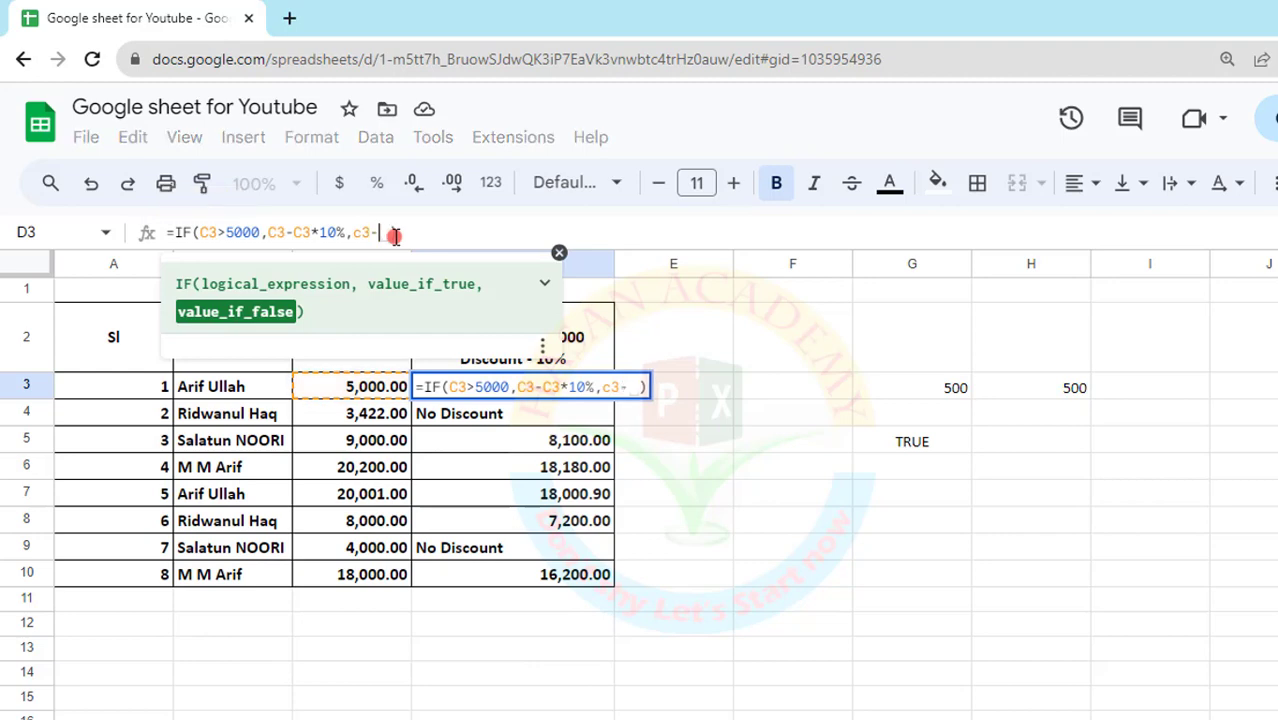
pyautogui.write('c3')
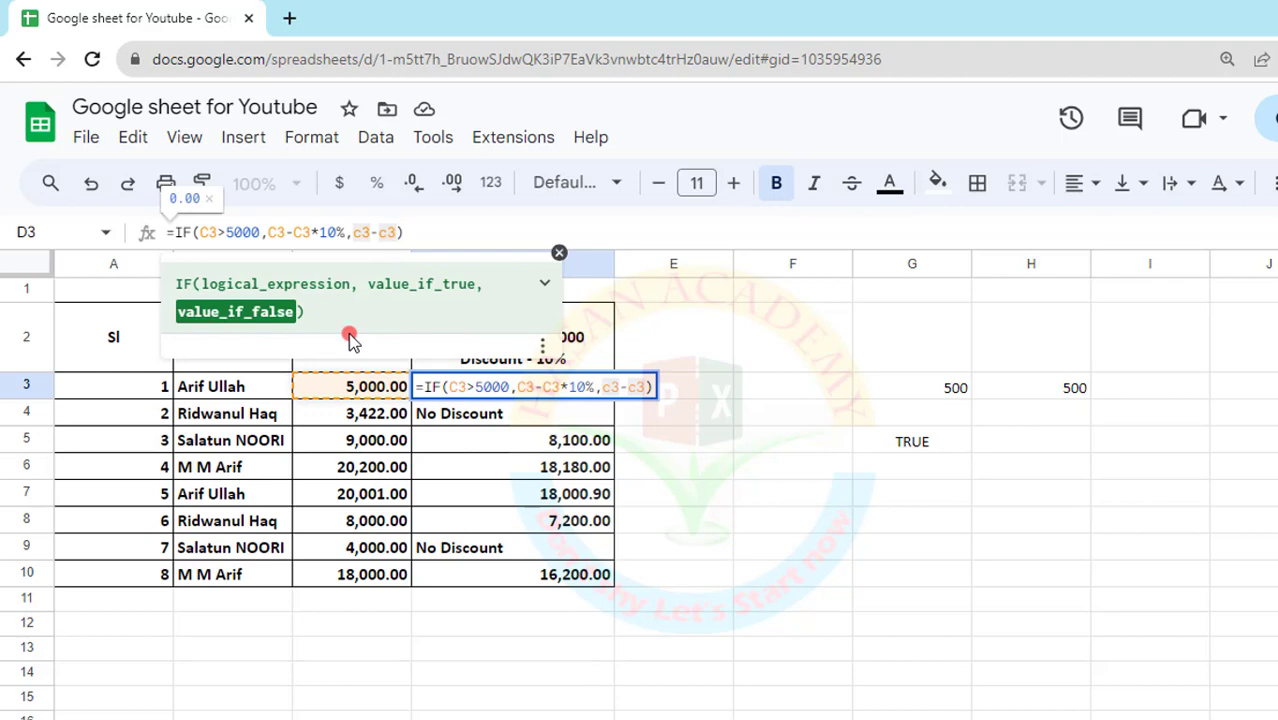
pyautogui.write('*')
pyautogui.press('BackSpace')
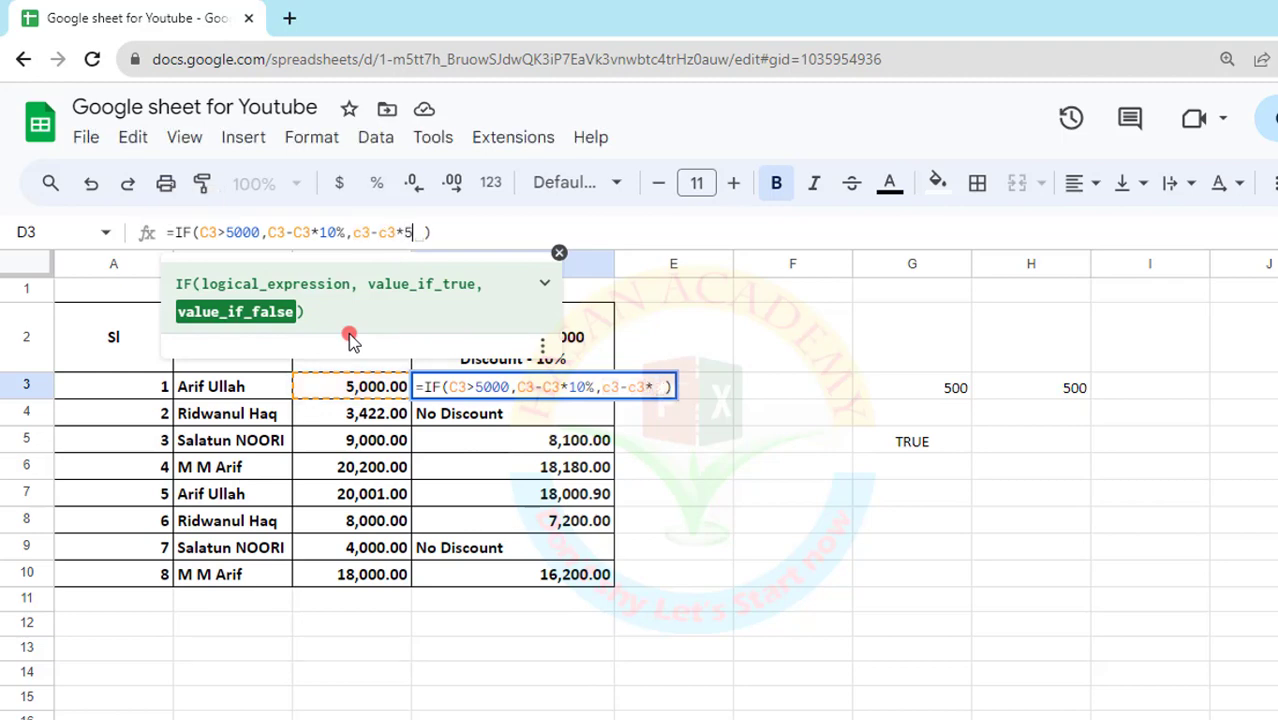
pyautogui.write('5%')
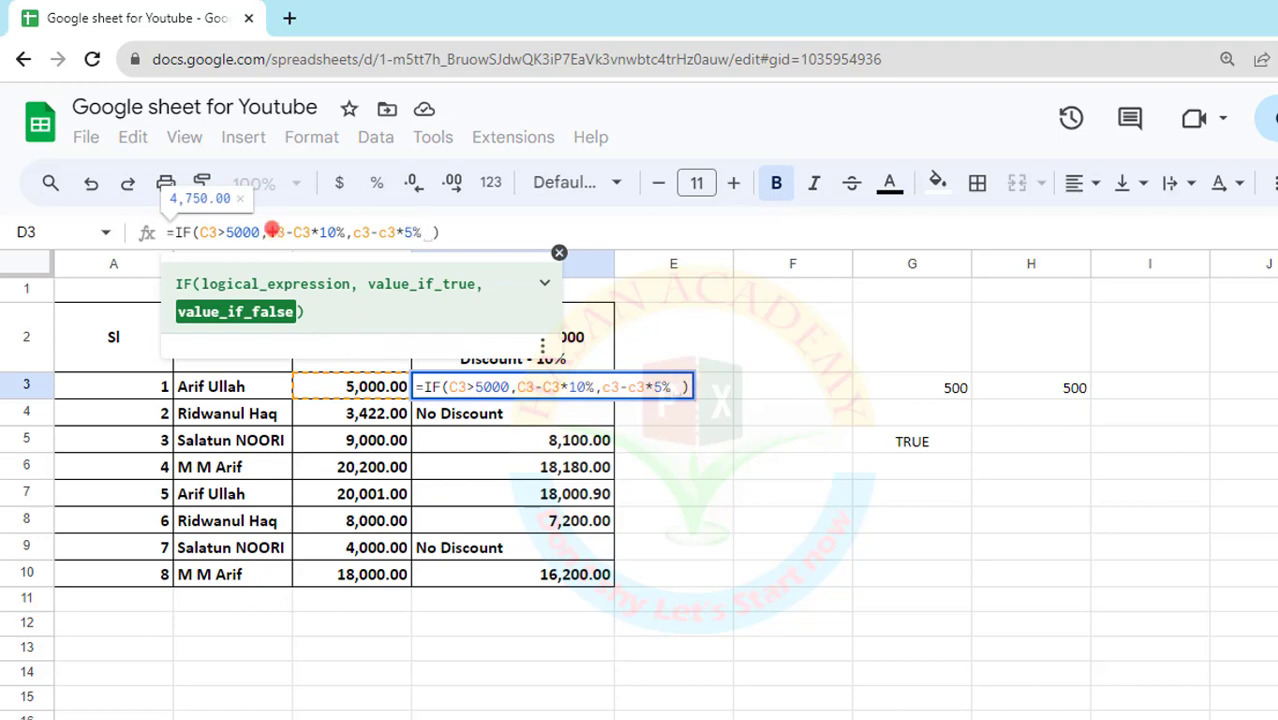
pyautogui.moveTo(263, 220)
pyautogui.mouseDown()
pyautogui.moveTo(321, 249)
pyautogui.moveTo(349, 246)
pyautogui.mouseUp()
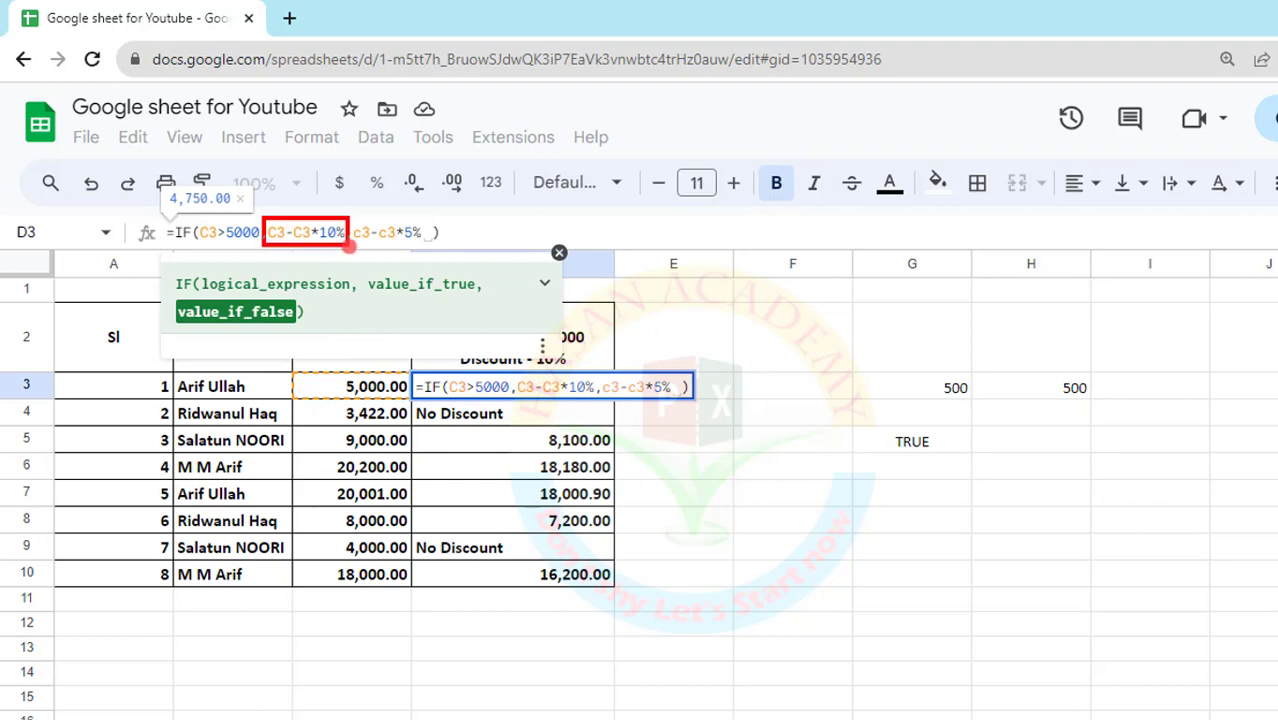
pyautogui.moveTo(351, 218)
pyautogui.mouseDown()
pyautogui.moveTo(370, 245)
pyautogui.moveTo(425, 249)
pyautogui.mouseUp()
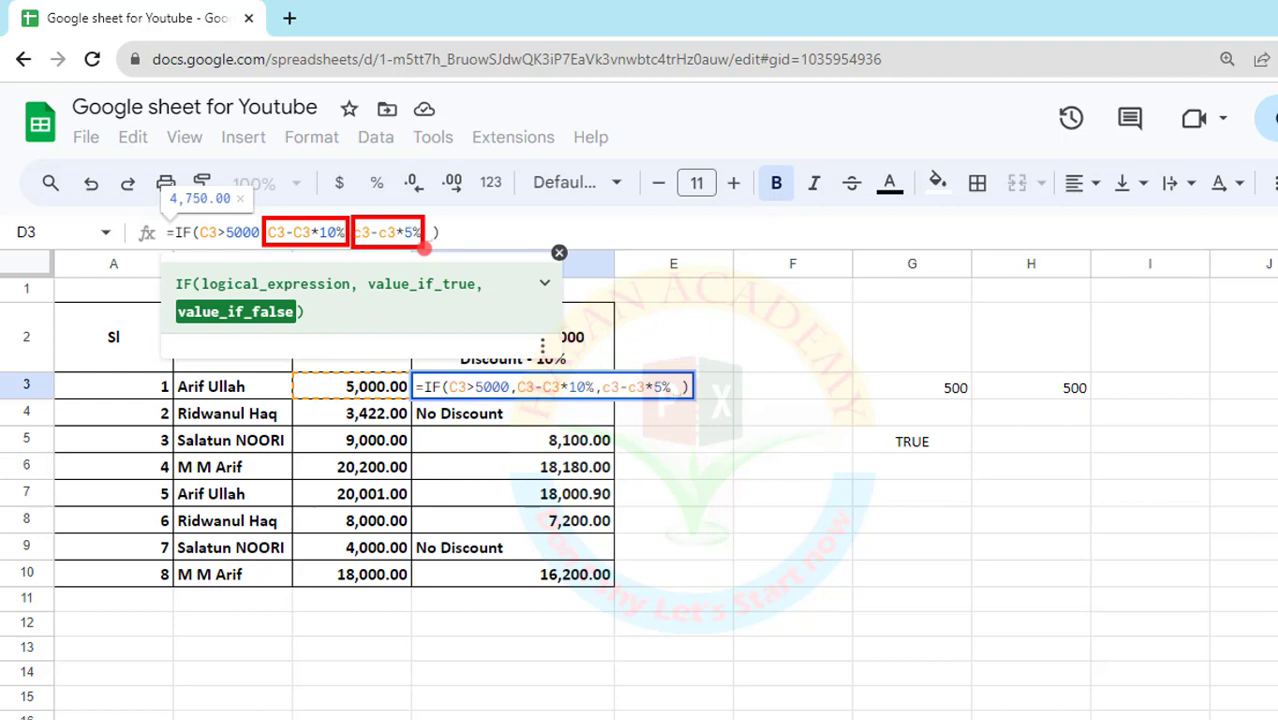
pyautogui.press('Escape')
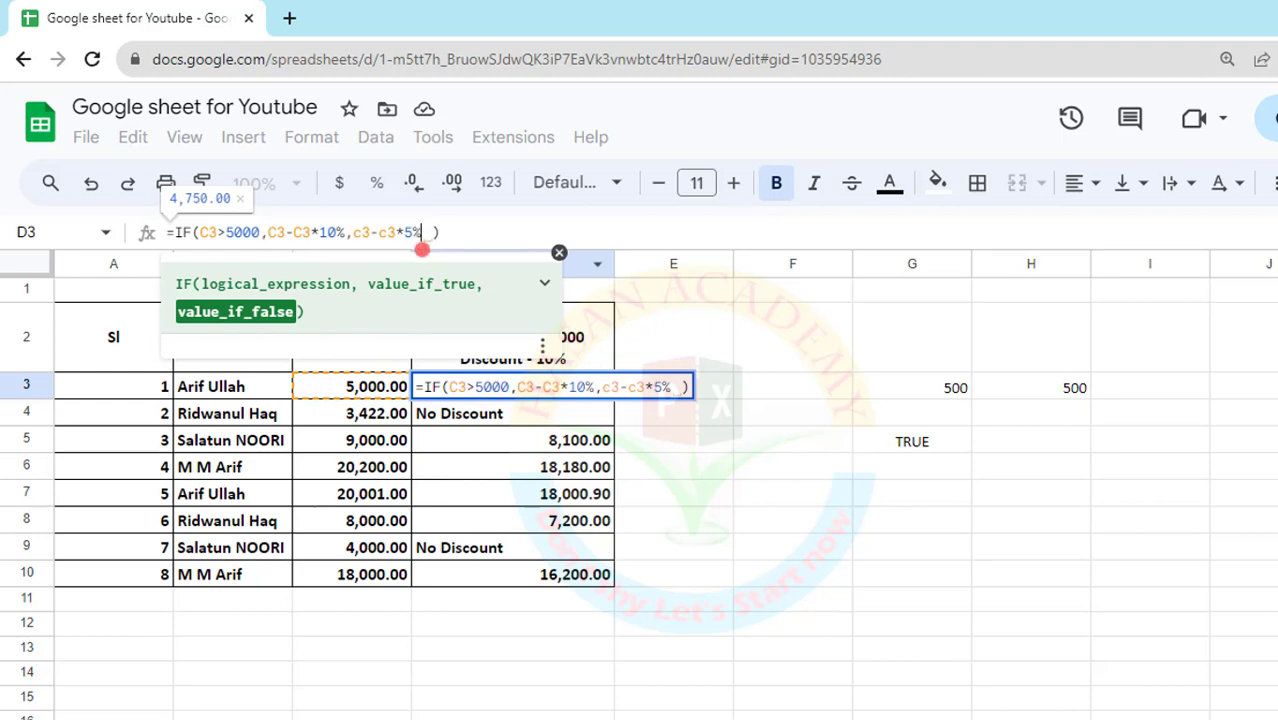
pyautogui.press('Return')
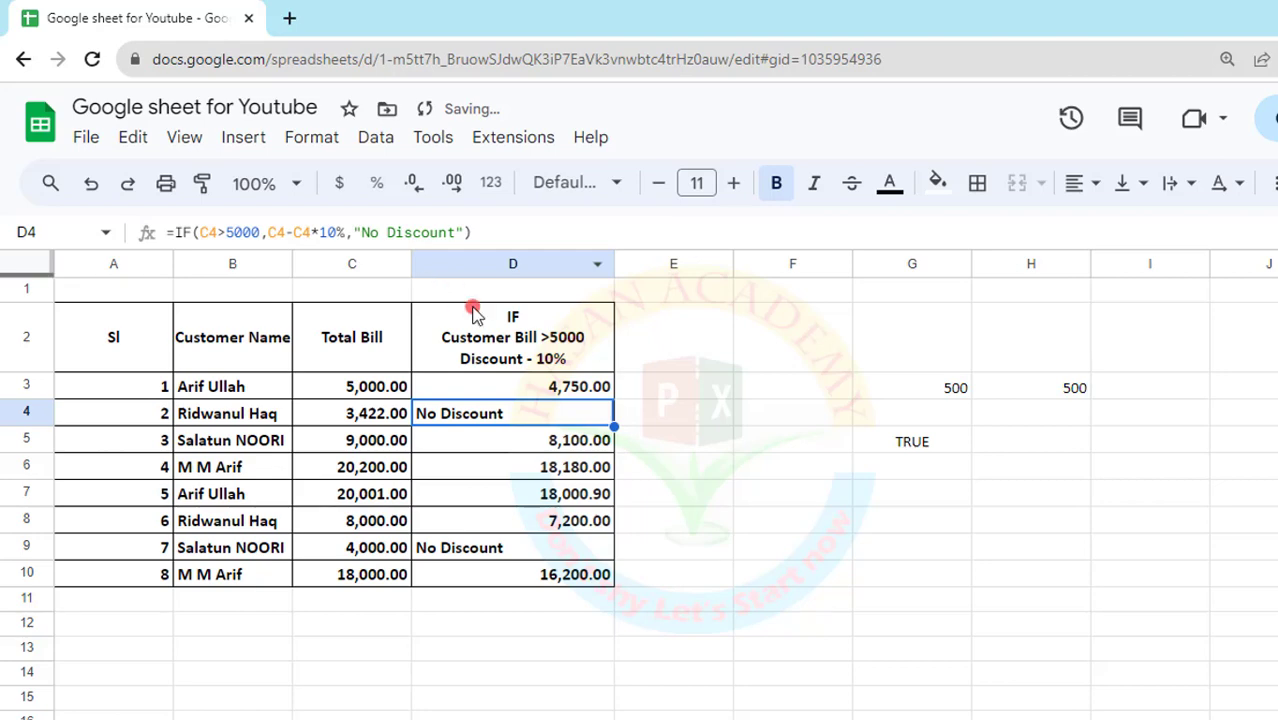
# Fill D3's formula with the 5% false-value discount down to D10 and check it against the D2 header.
pyautogui.click(492, 388)
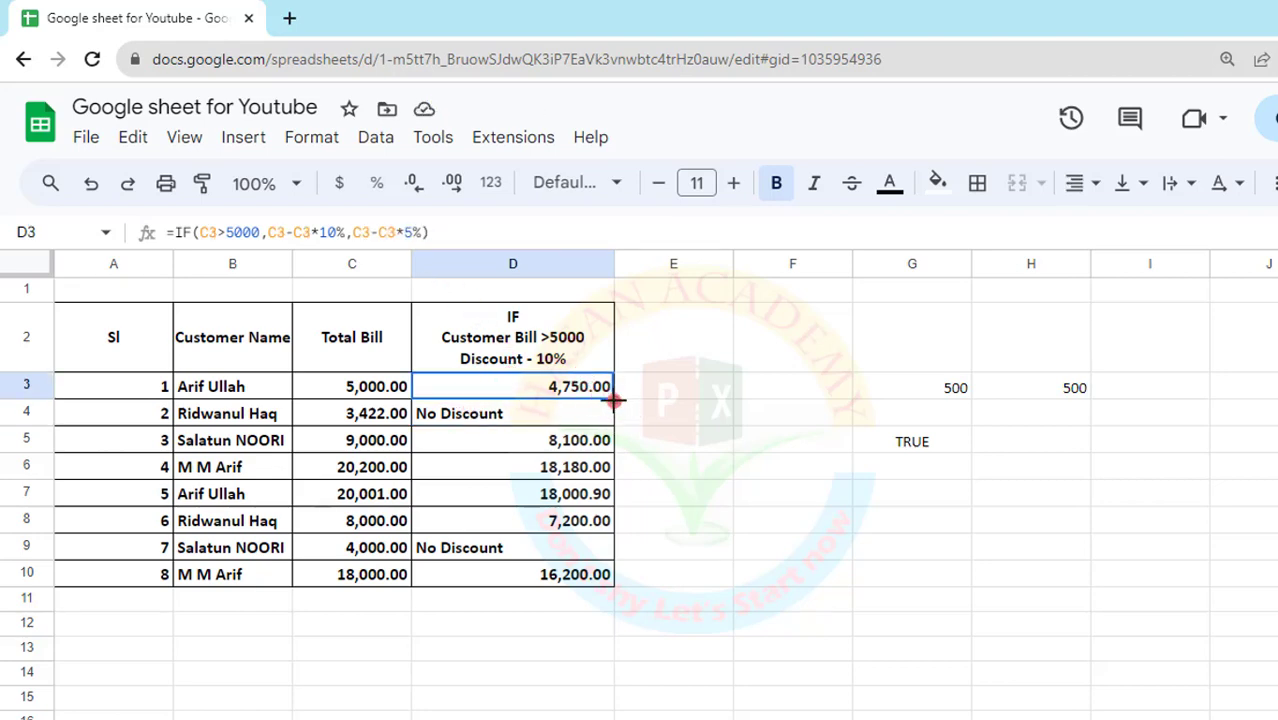
pyautogui.moveTo(613, 402); pyautogui.dragTo(585, 575)
pyautogui.click(528, 392)
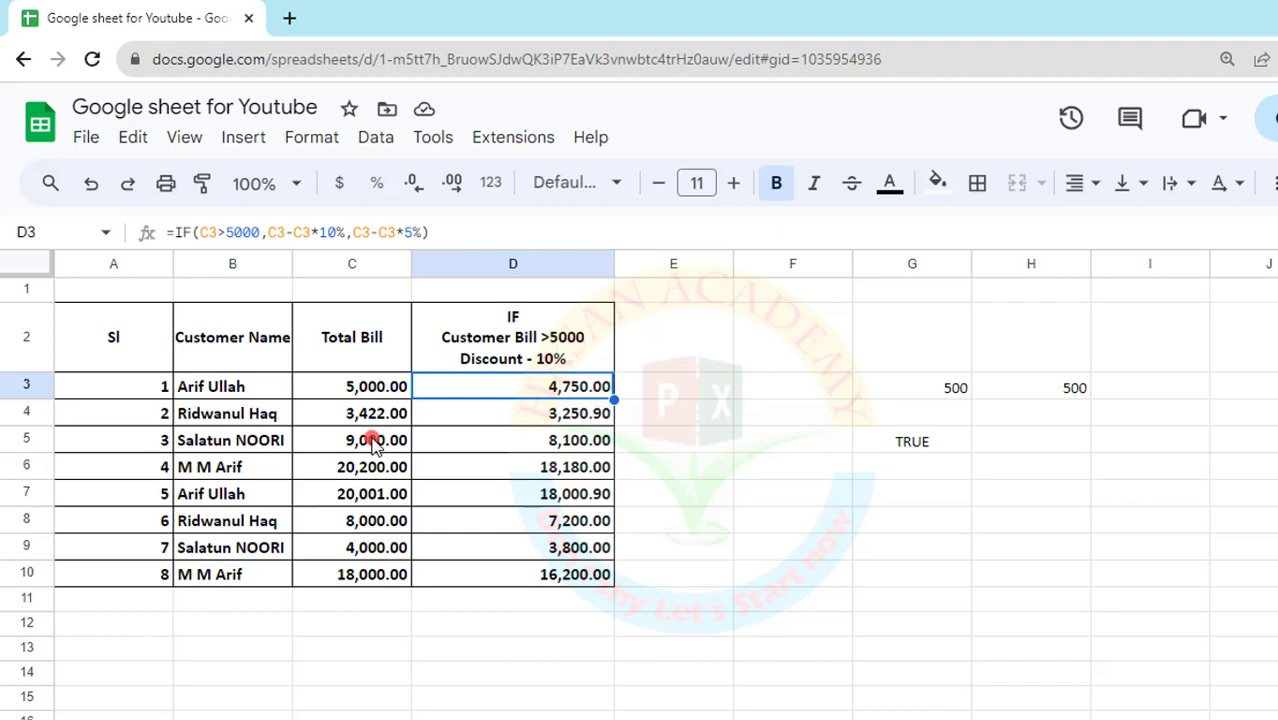
pyautogui.click(528, 360)
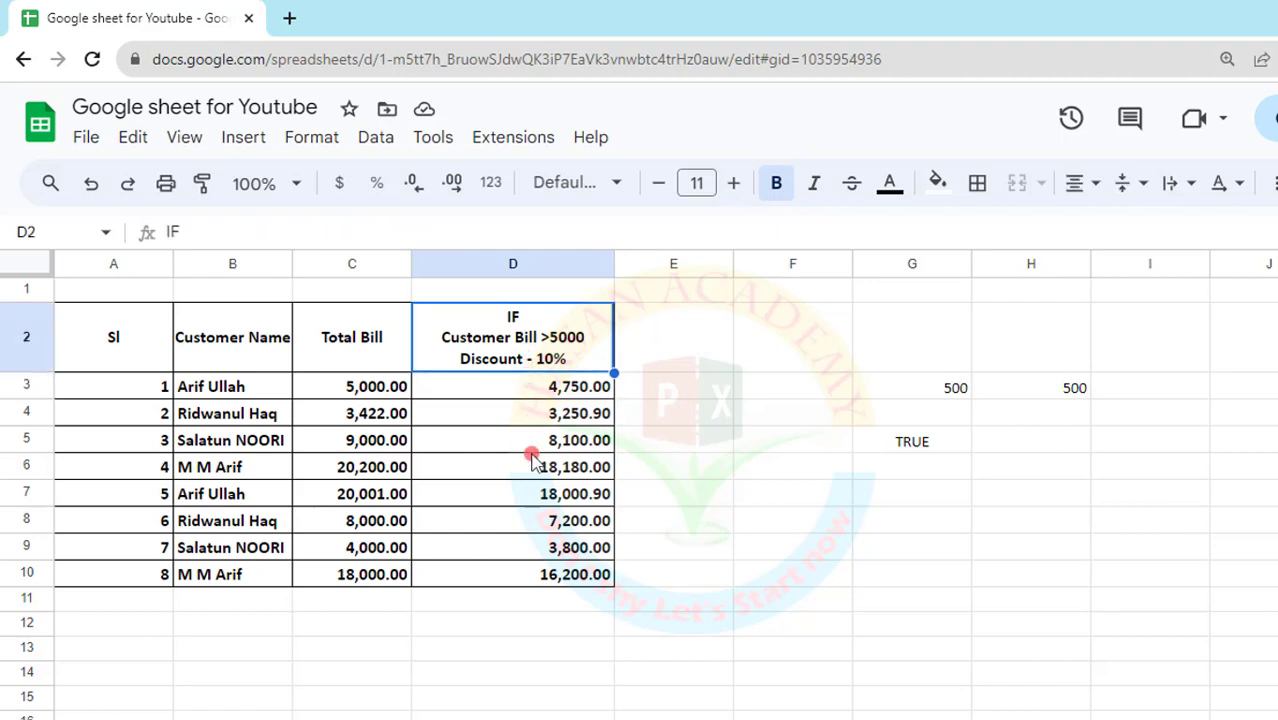
# Undo the 5% discount changes in D3:D10 and compare C3's bill with the >5000 condition in the D2 header.
pyautogui.hotkey('ctrl', 'z')
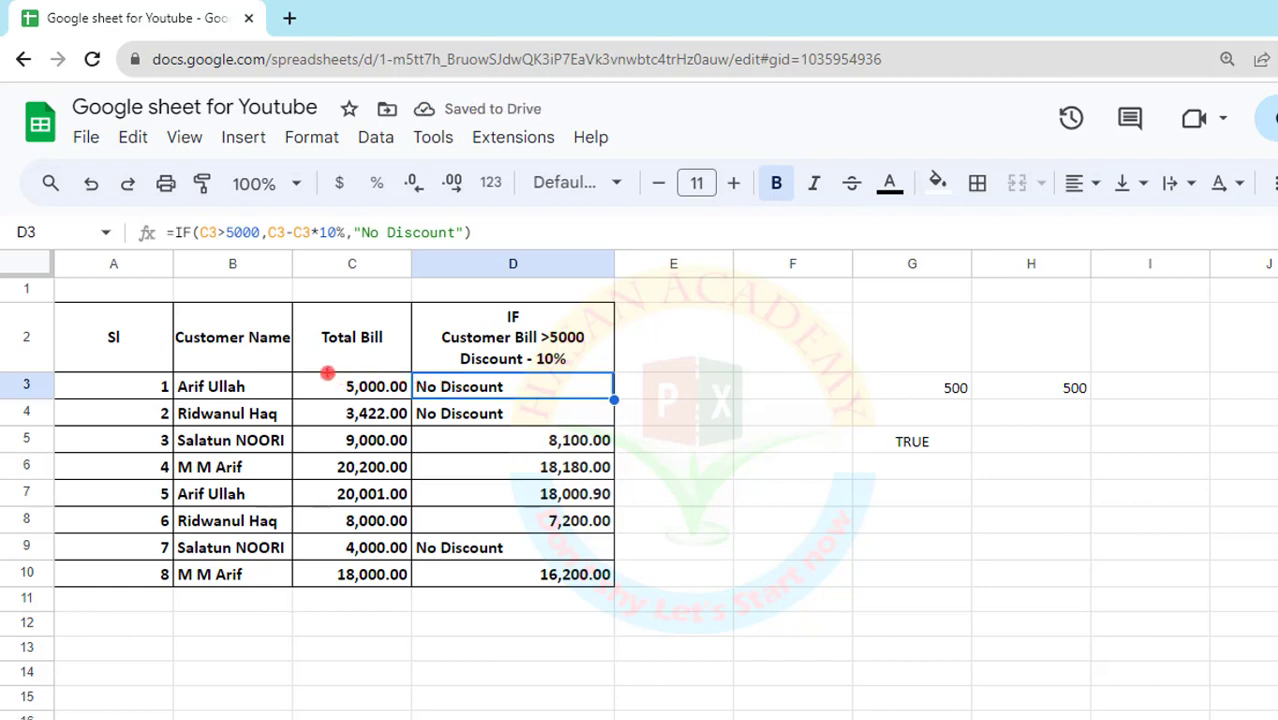
pyautogui.moveTo(325, 373); pyautogui.dragTo(402, 399)
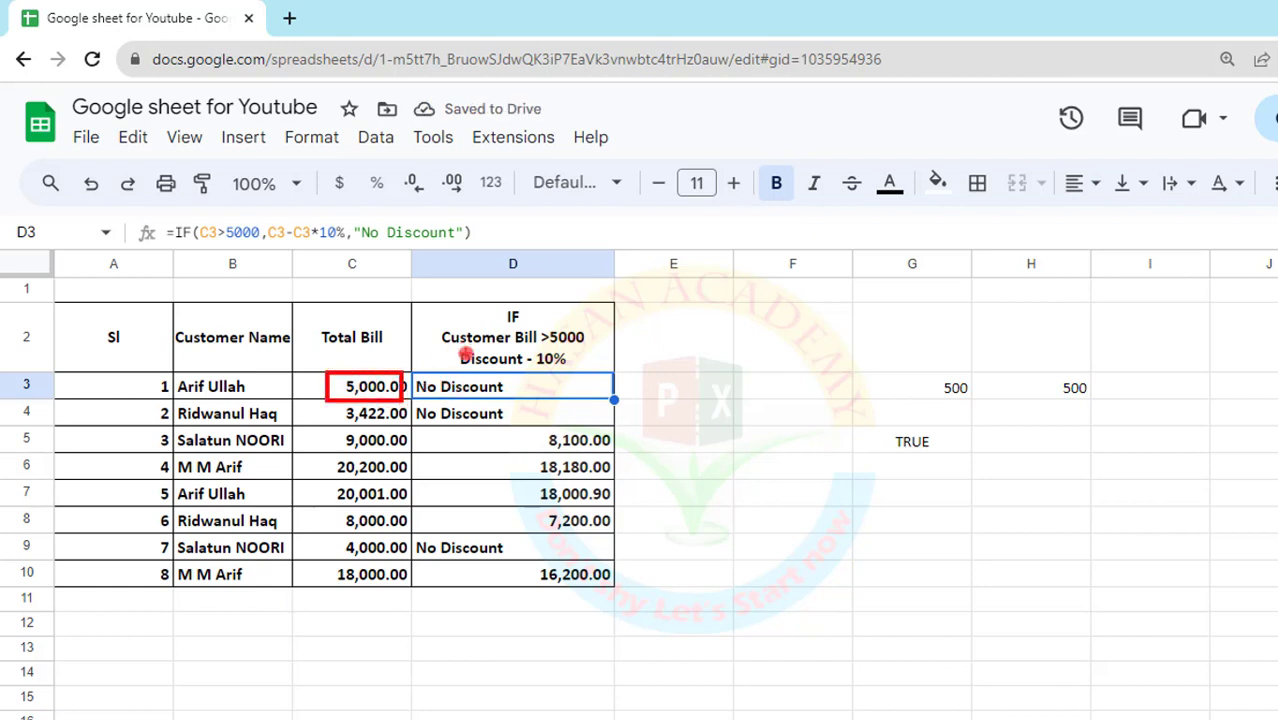
pyautogui.moveTo(431, 310)
pyautogui.mouseDown()
pyautogui.moveTo(457, 335)
pyautogui.moveTo(594, 353)
pyautogui.mouseUp()
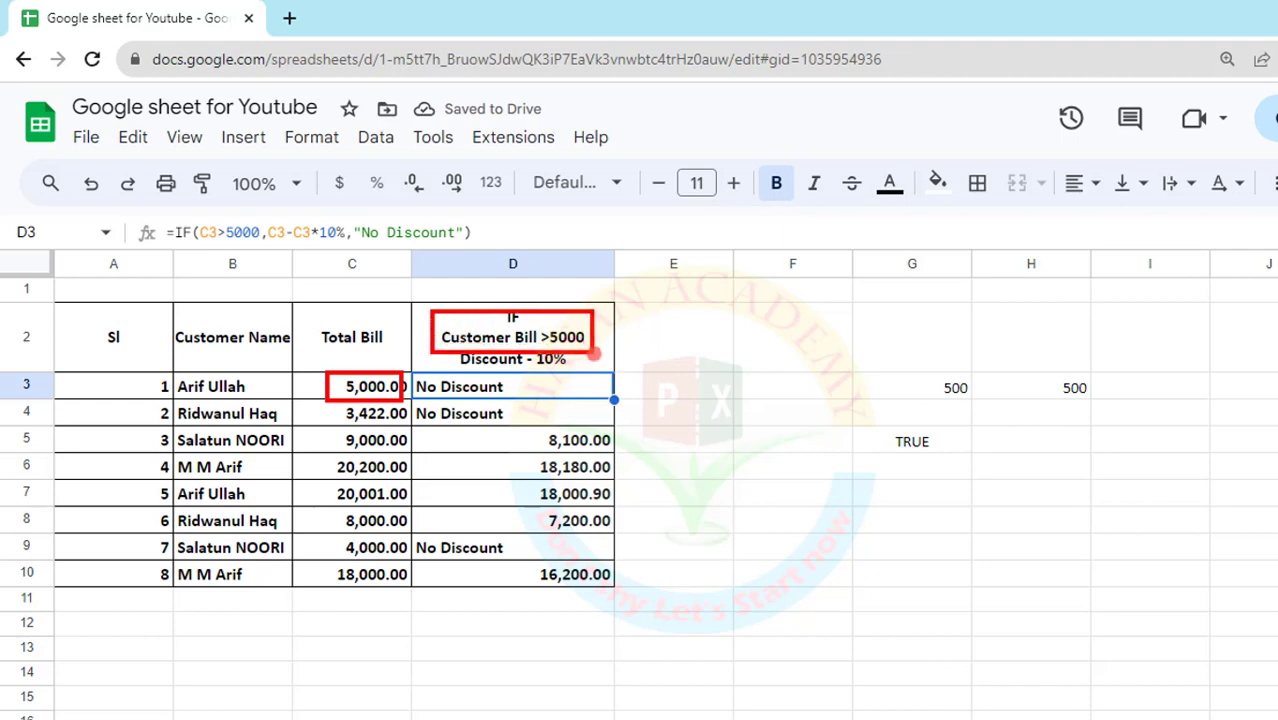
pyautogui.press('Escape')
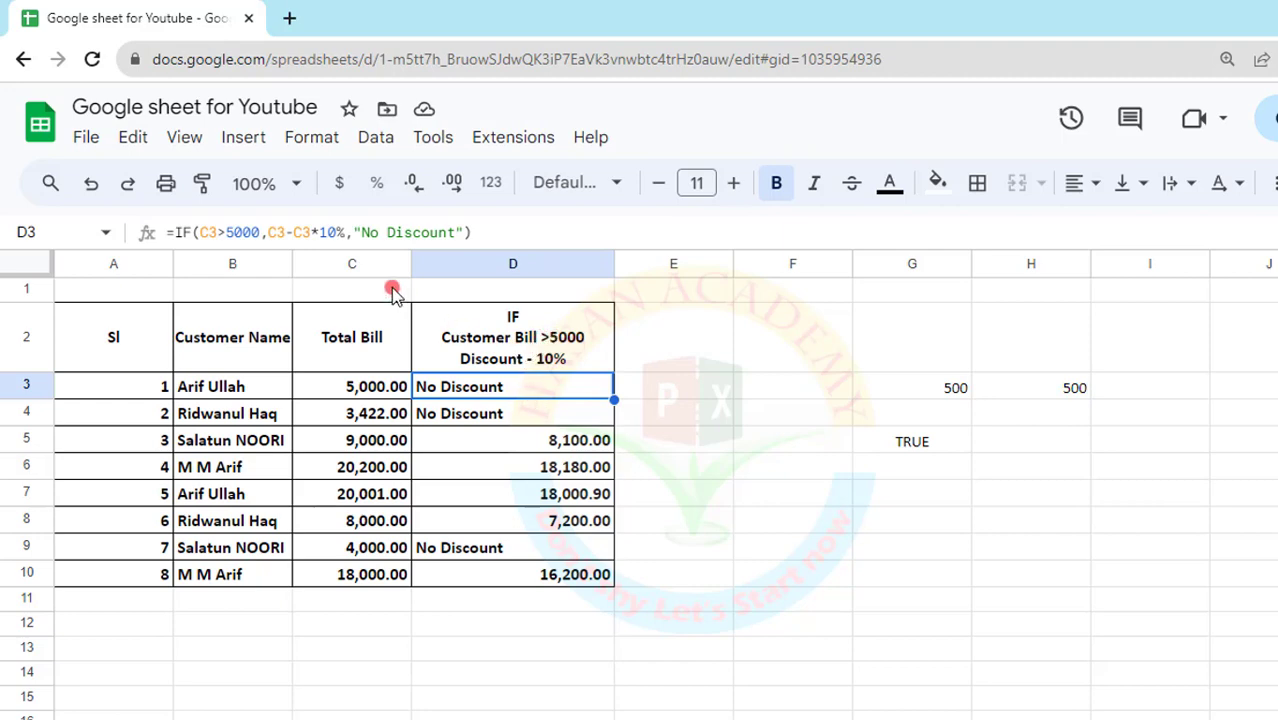
# Change the condition in D3's IF formula to C3>=5000 so that a bill of exactly 5000 qualifies for the discount.
pyautogui.click(228, 232)
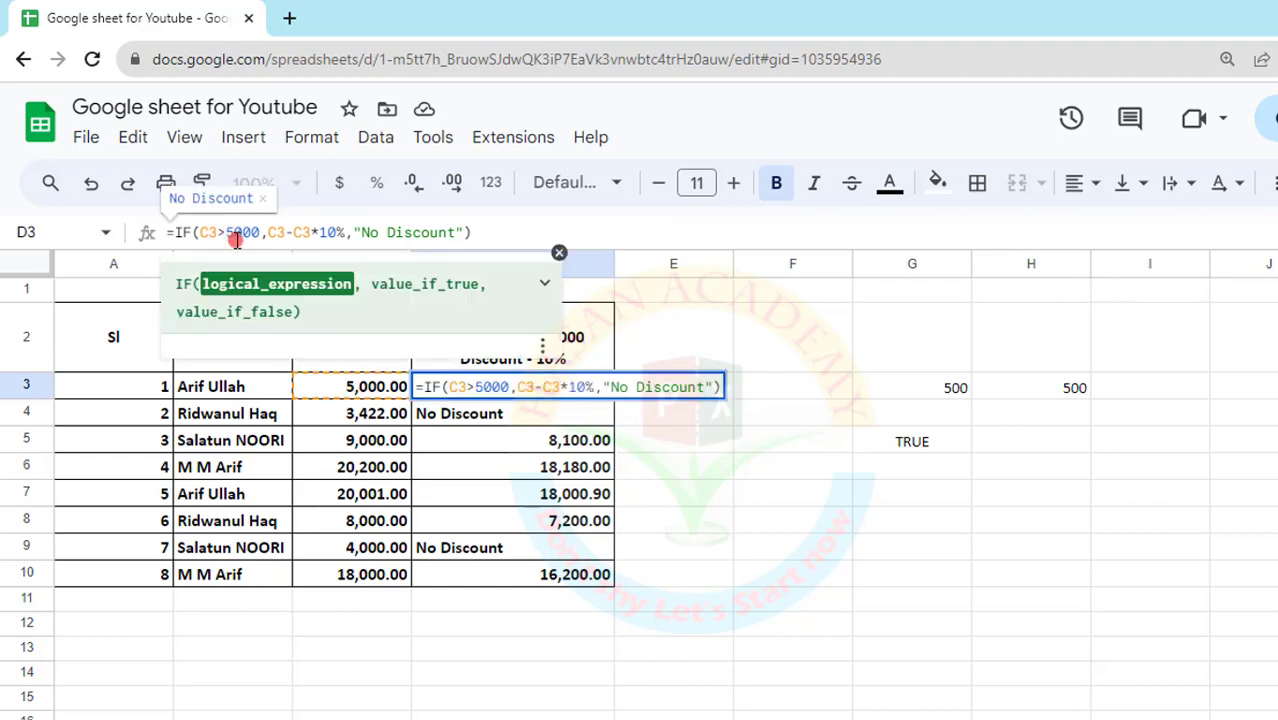
pyautogui.write('=')
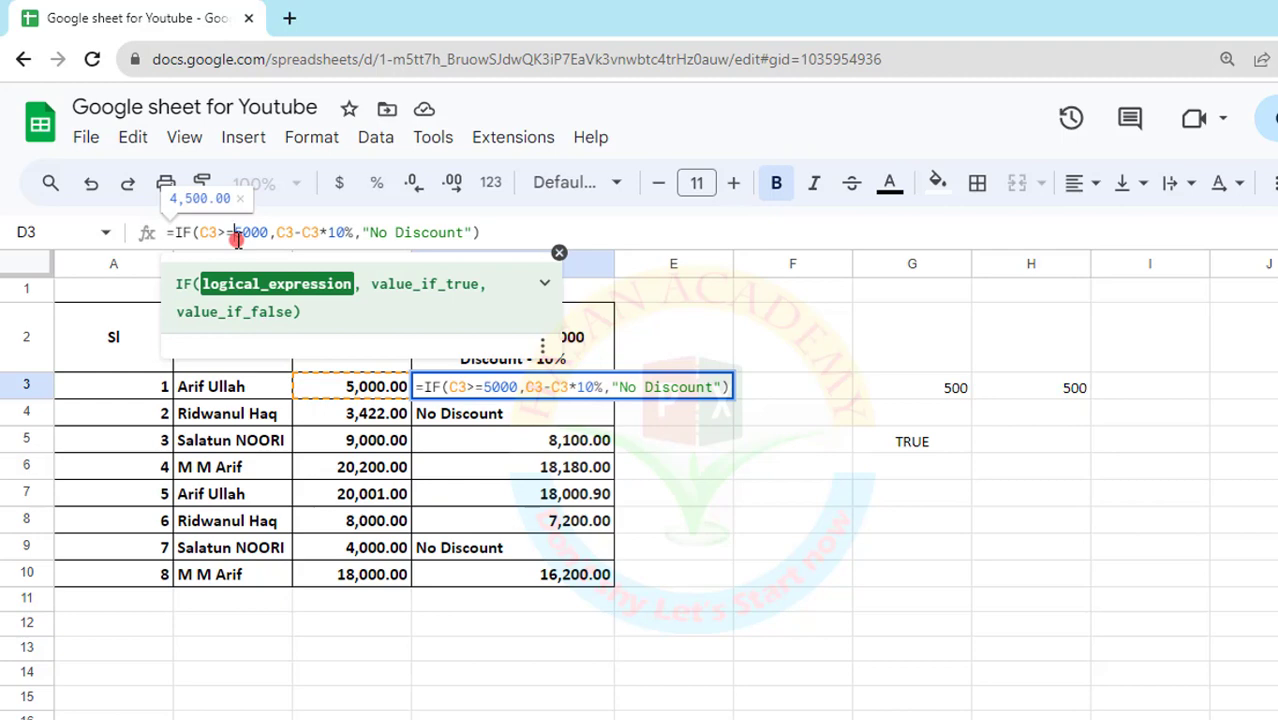
pyautogui.press('Return')
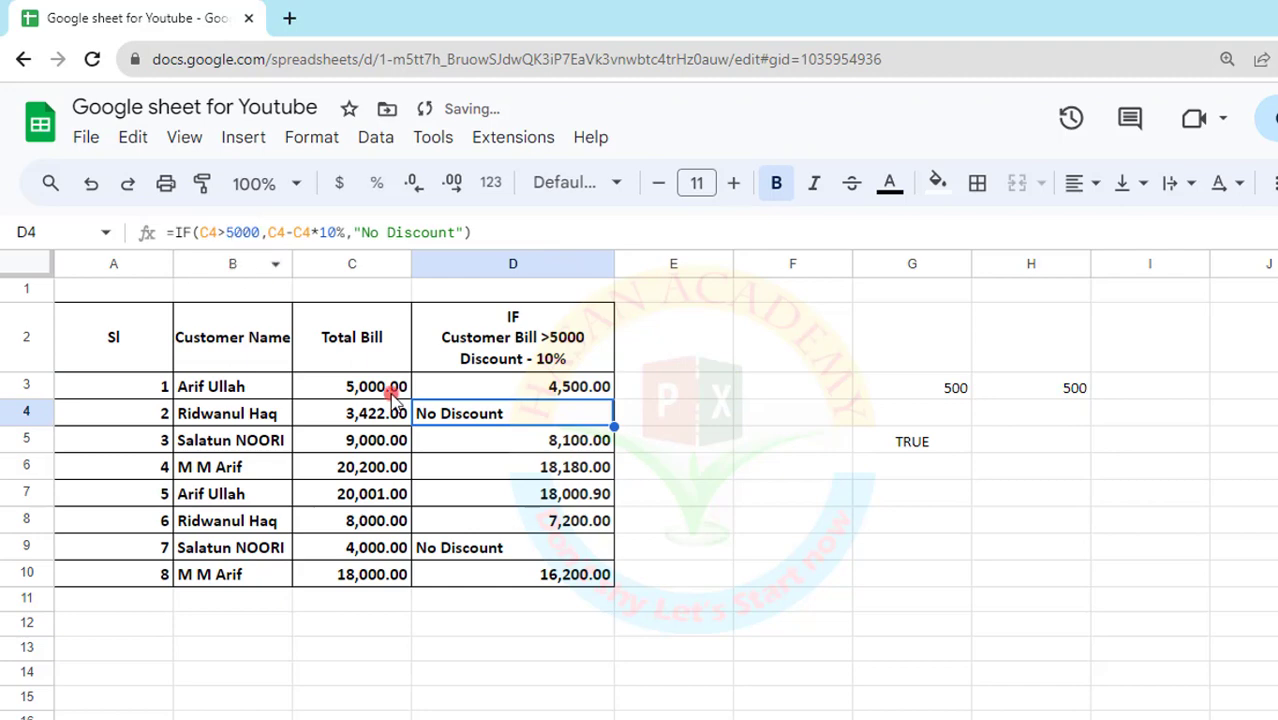
# Fill D3's >=5000 formula down to D10 and check the bill in C4 against the result in D4.
pyautogui.click(445, 390)
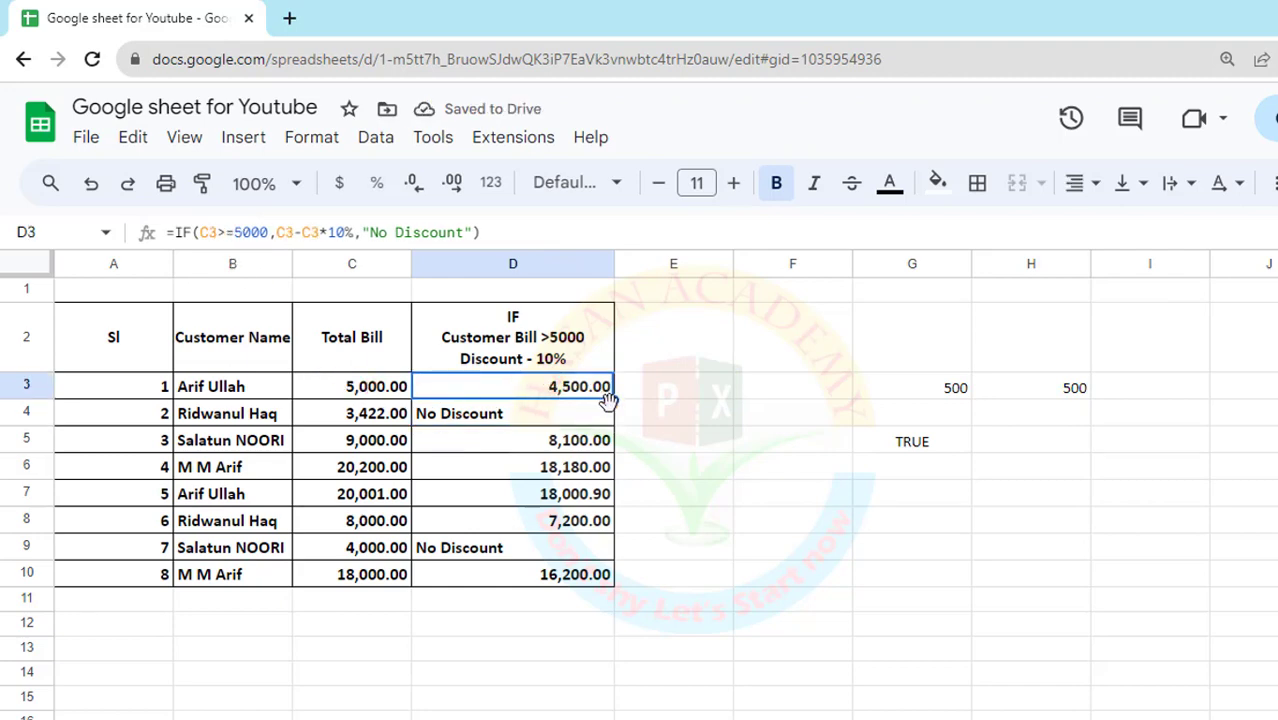
pyautogui.moveTo(612, 403); pyautogui.dragTo(596, 584)
pyautogui.click(350, 414)
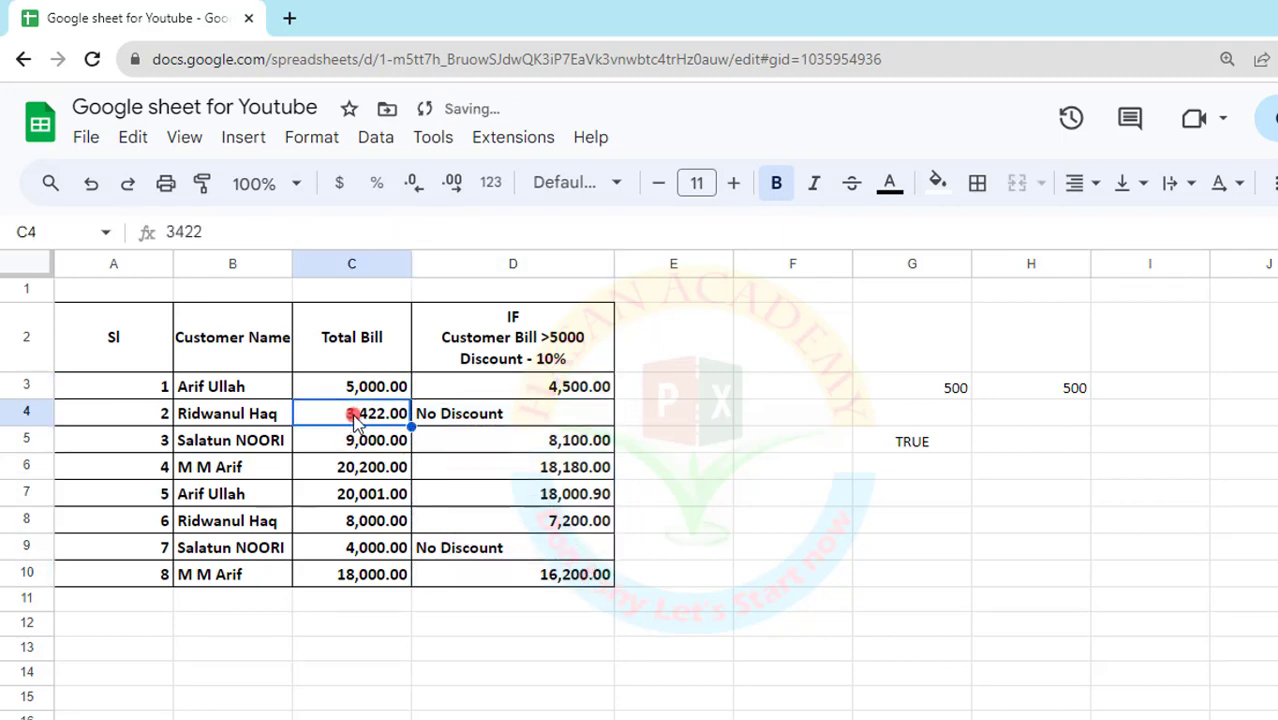
pyautogui.click(475, 418)
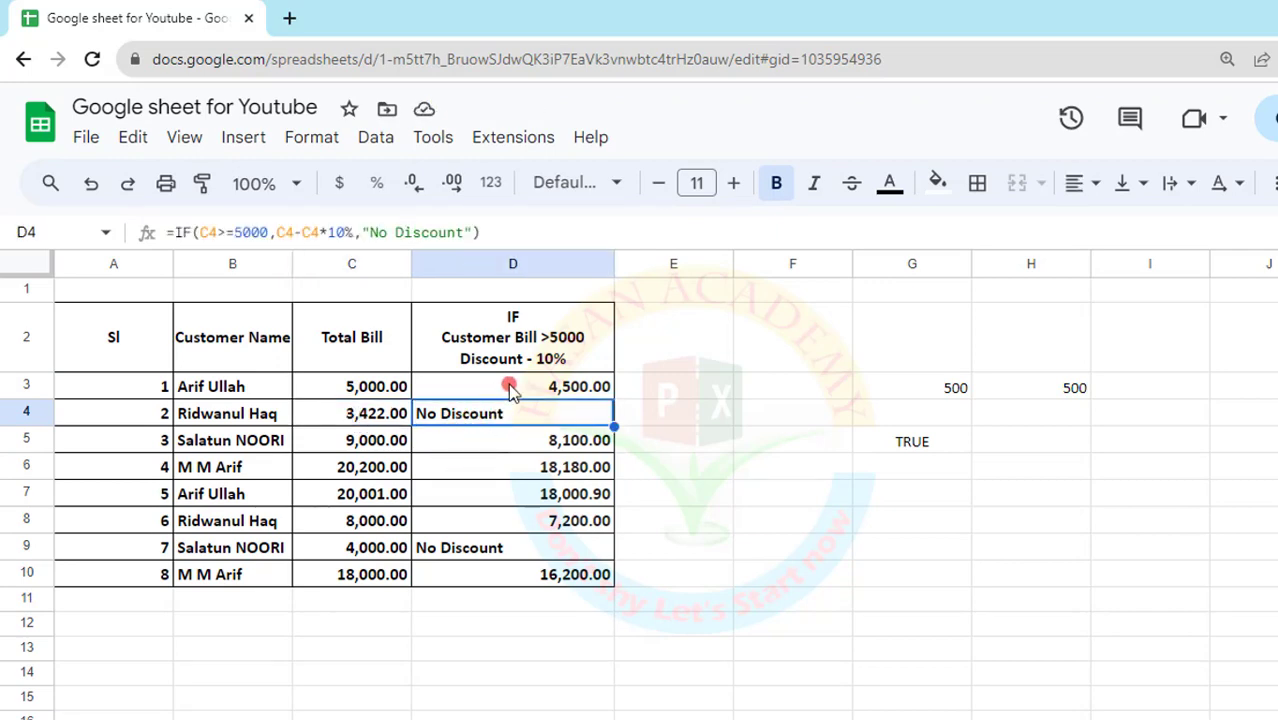
# Replace the "No Discount" false value in D3's IF formula with C3-C3*5%.
pyautogui.click(510, 388)
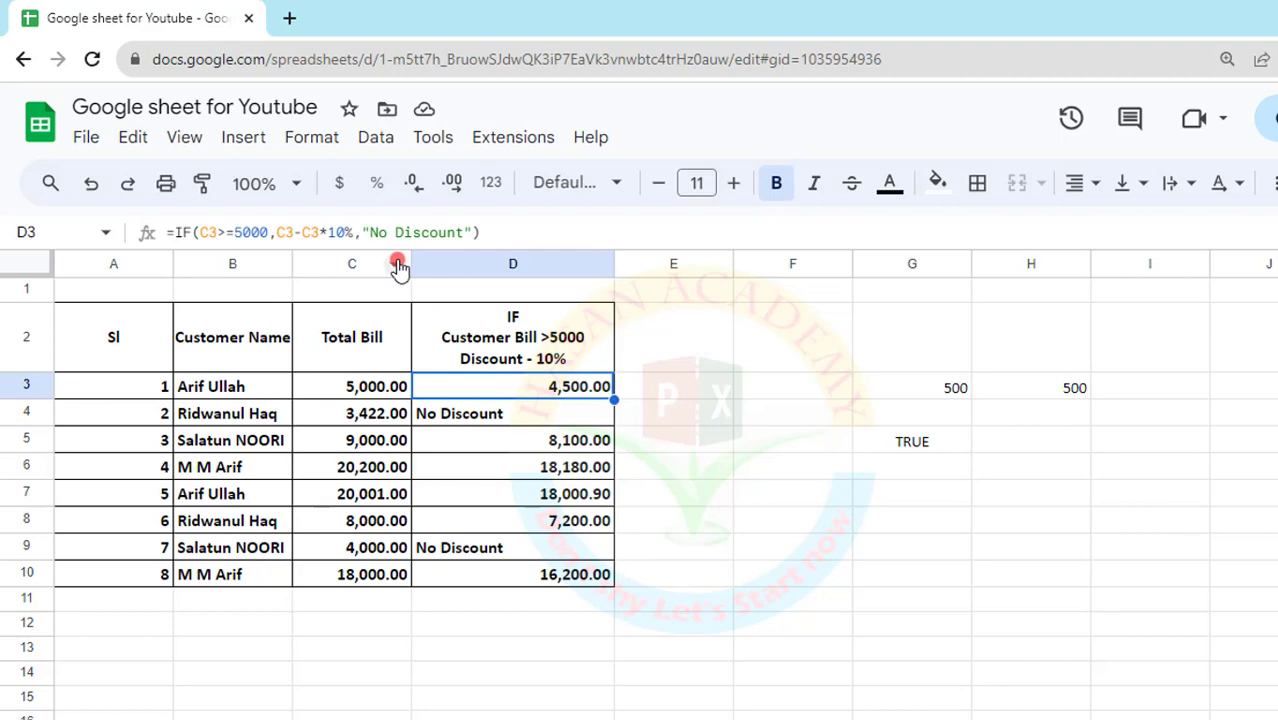
pyautogui.moveTo(356, 220)
pyautogui.mouseDown()
pyautogui.moveTo(388, 240)
pyautogui.moveTo(479, 250)
pyautogui.mouseUp()
pyautogui.click(469, 233)
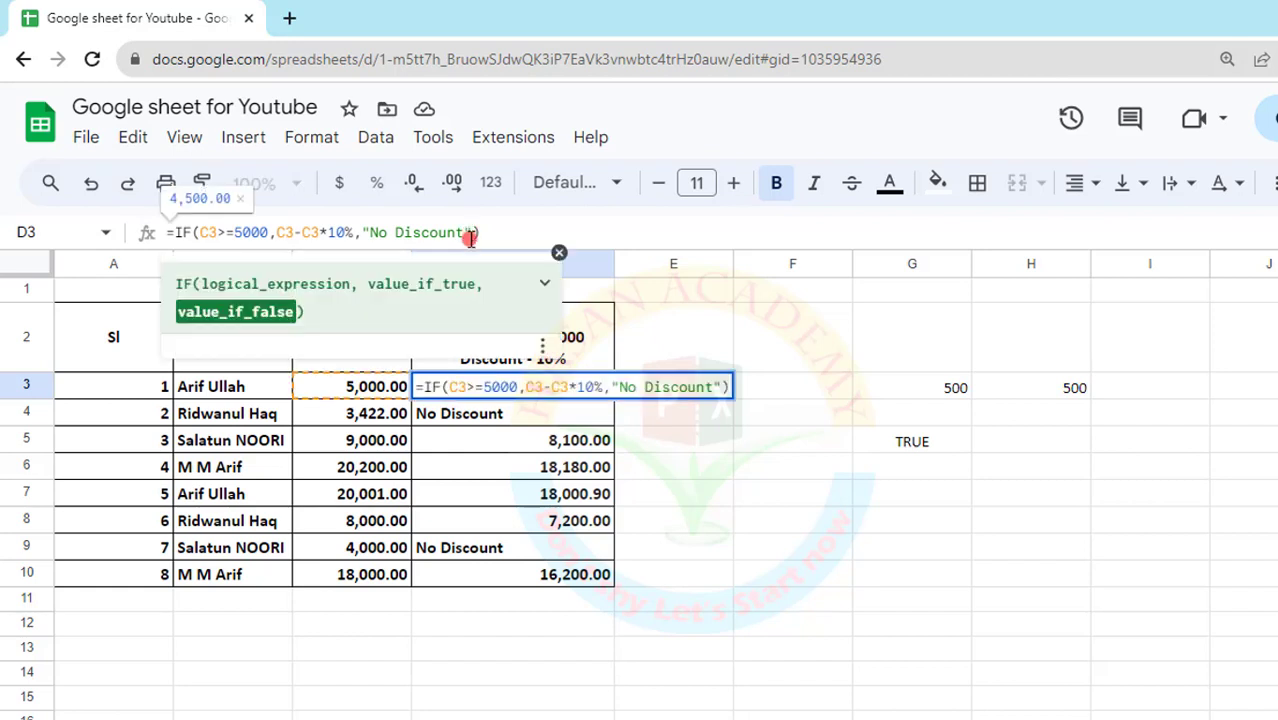
pyautogui.press('BackSpace')
pyautogui.press('BackSpace')
pyautogui.press('BackSpace')
pyautogui.press('BackSpace')
pyautogui.press('BackSpace')
pyautogui.press('BackSpace')
pyautogui.press('BackSpace')
pyautogui.press('BackSpace')
pyautogui.press('BackSpace')
pyautogui.press('BackSpace')
pyautogui.press('BackSpace')
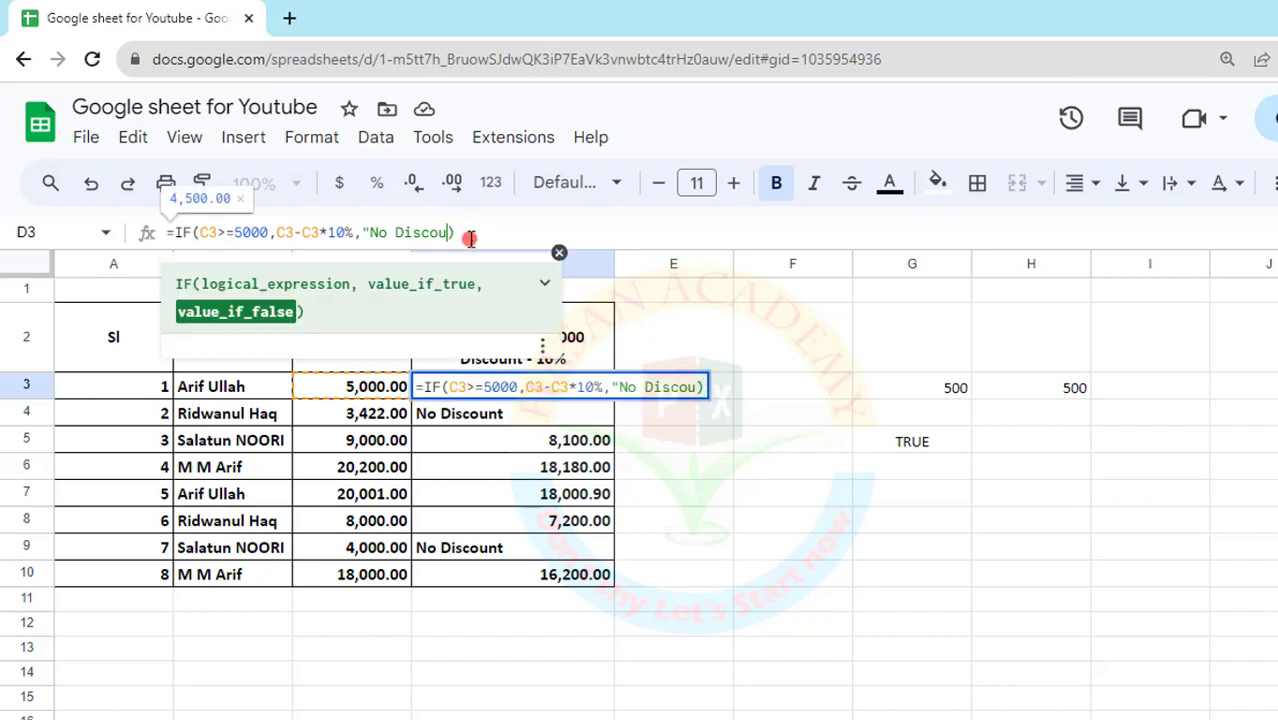
pyautogui.press('BackSpace')
pyautogui.press('BackSpace')
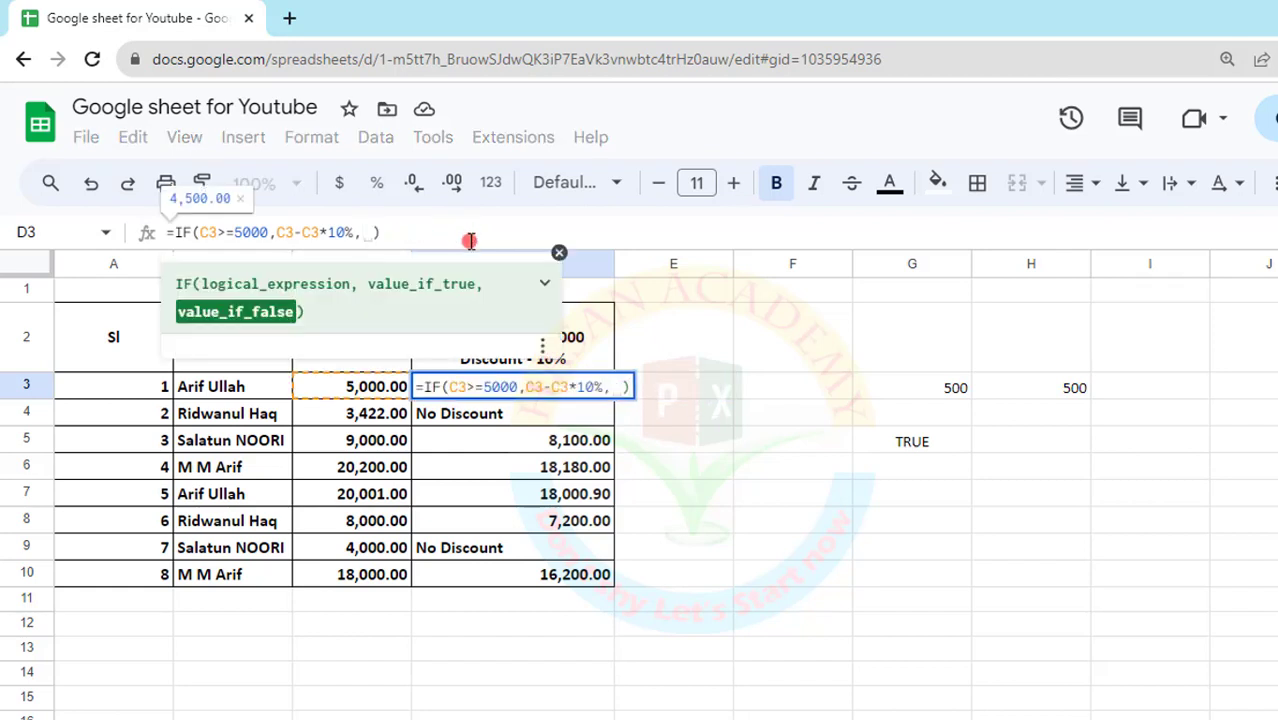
pyautogui.write('c3')
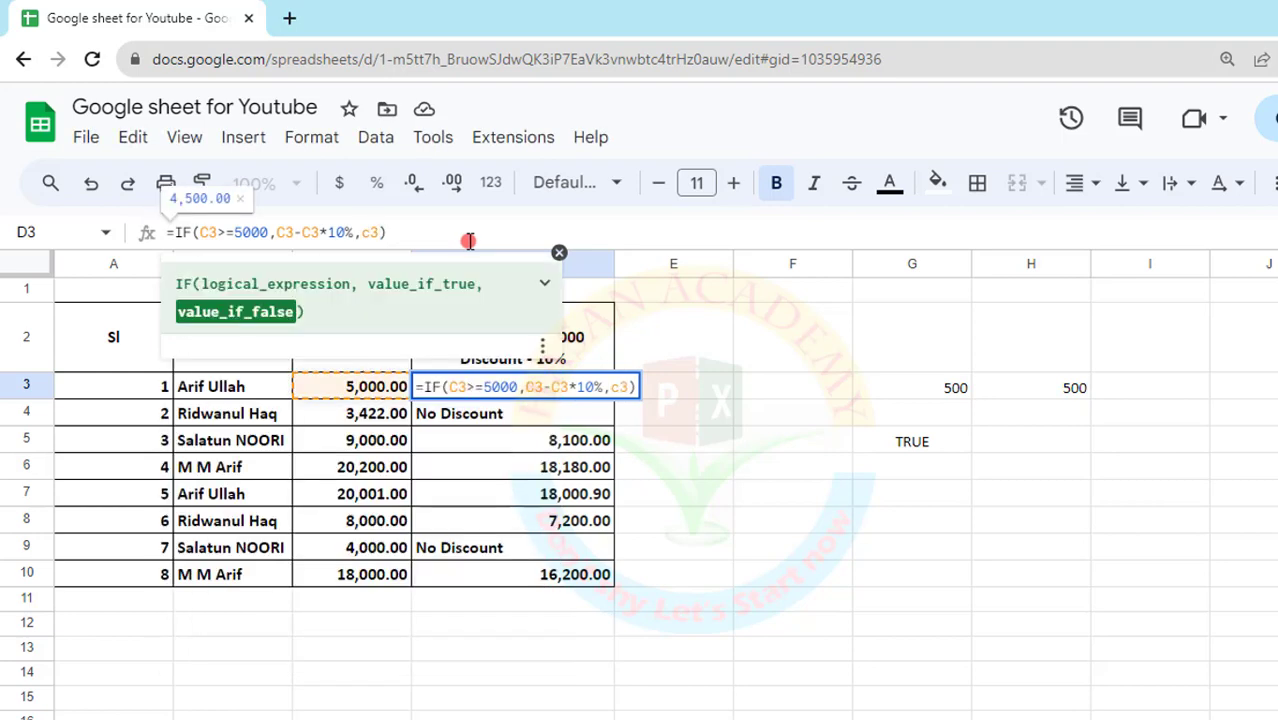
pyautogui.write('-c3')
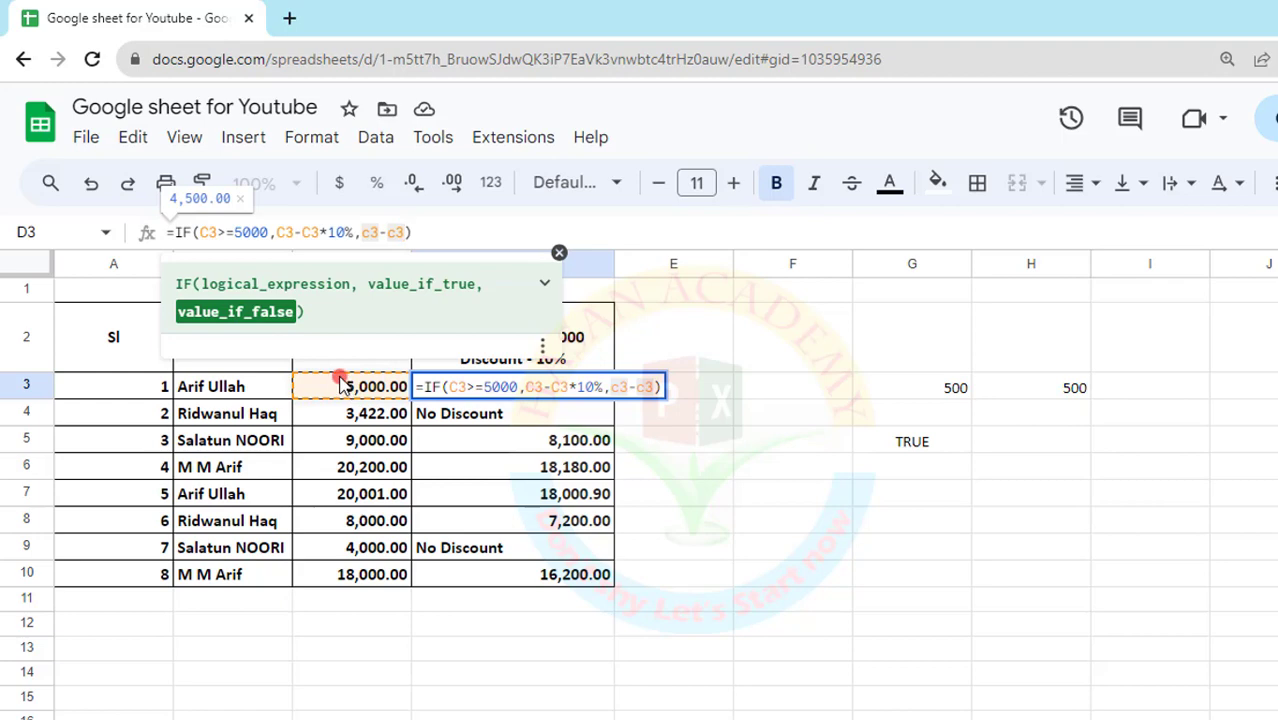
pyautogui.write('*')
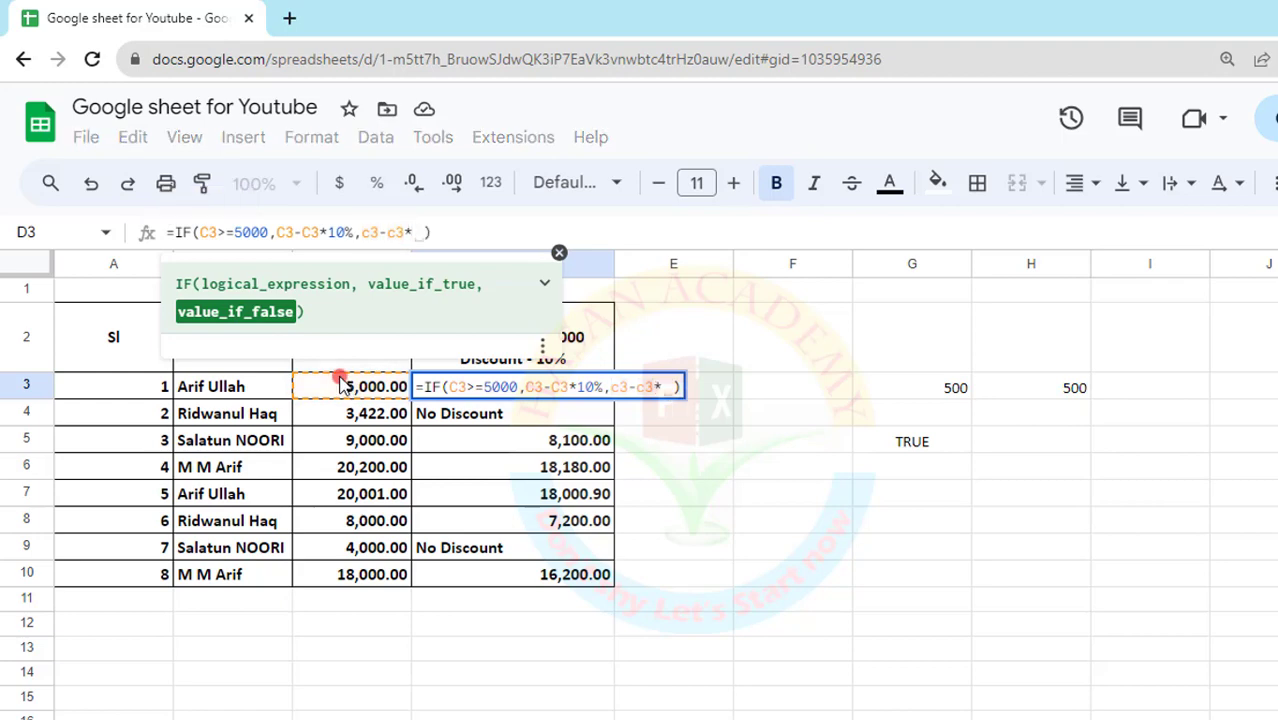
pyautogui.write('5')
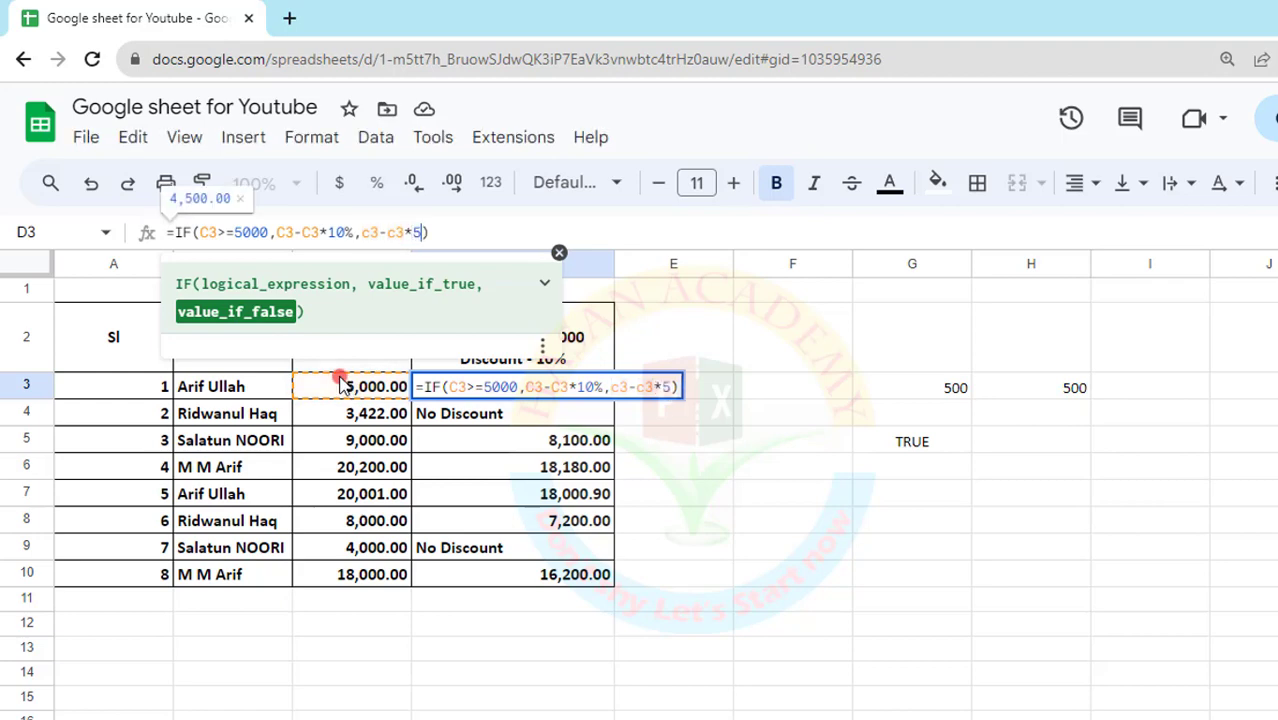
pyautogui.write('%')
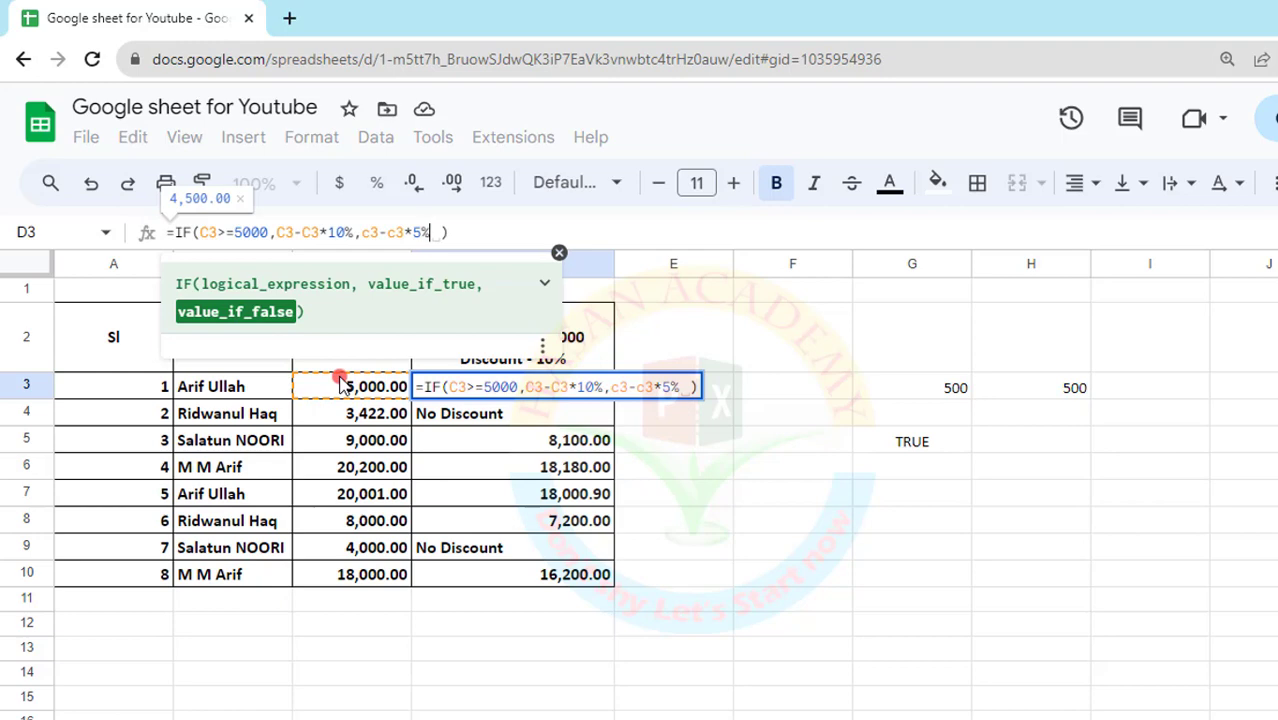
pyautogui.press('Return')
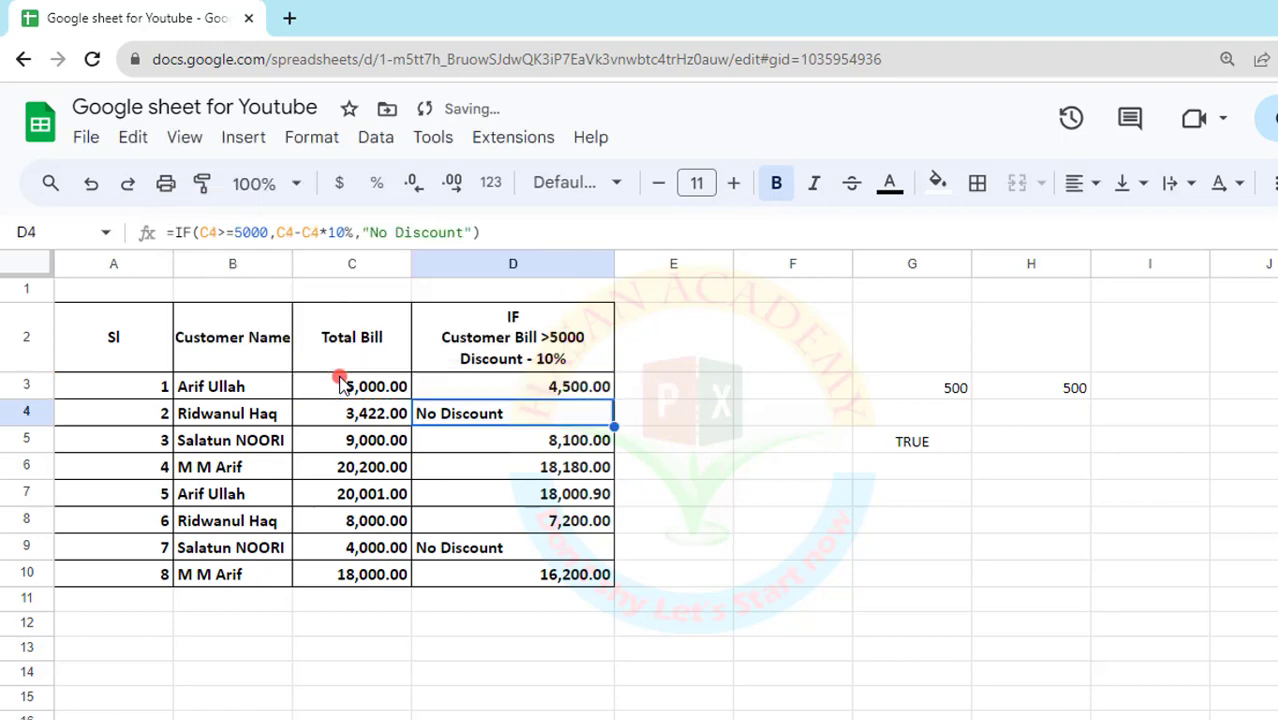
# Fill D3's formula with the 5% false-value discount down to D10 and check the formula in D4.
pyautogui.click(548, 393)
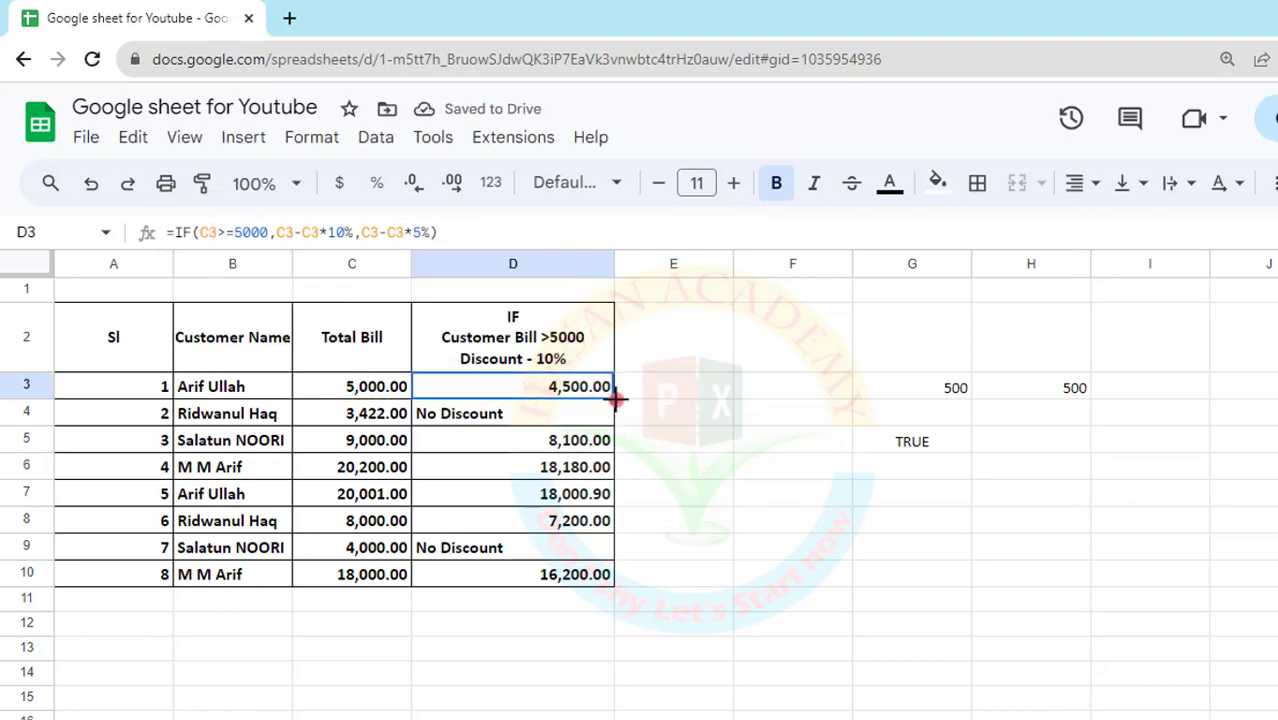
pyautogui.moveTo(614, 401); pyautogui.dragTo(615, 576)
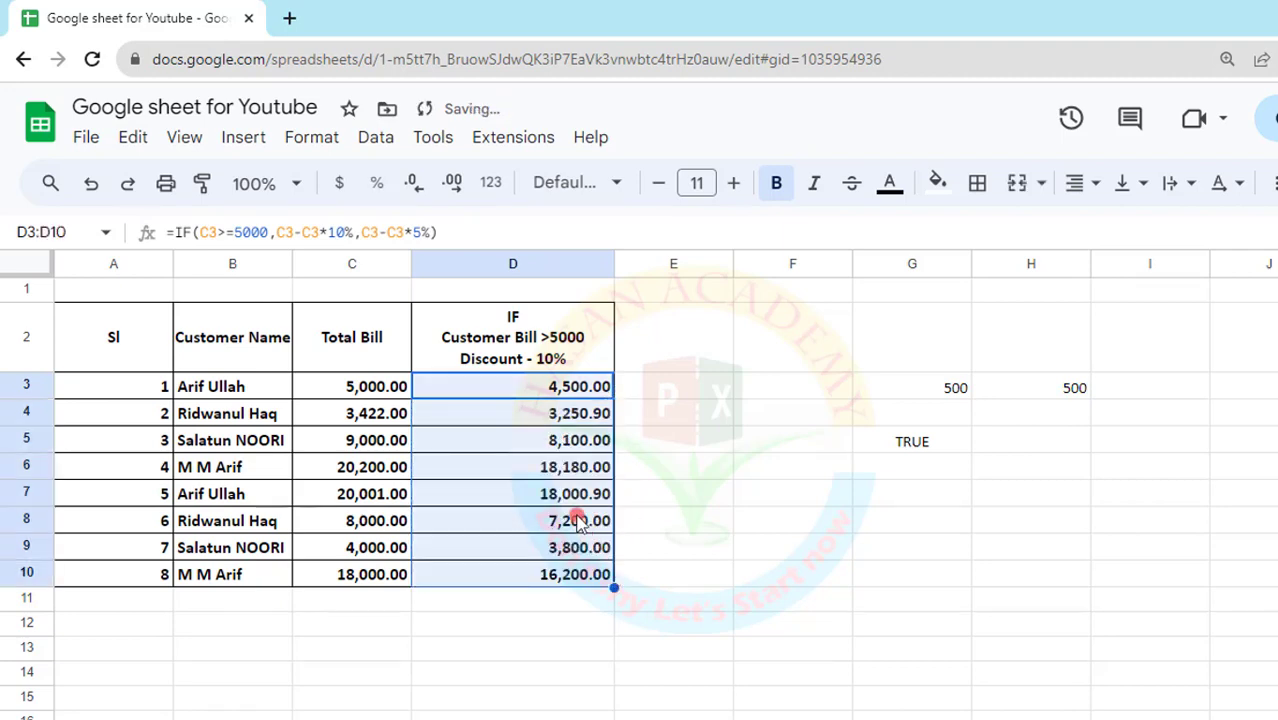
pyautogui.click(545, 414)
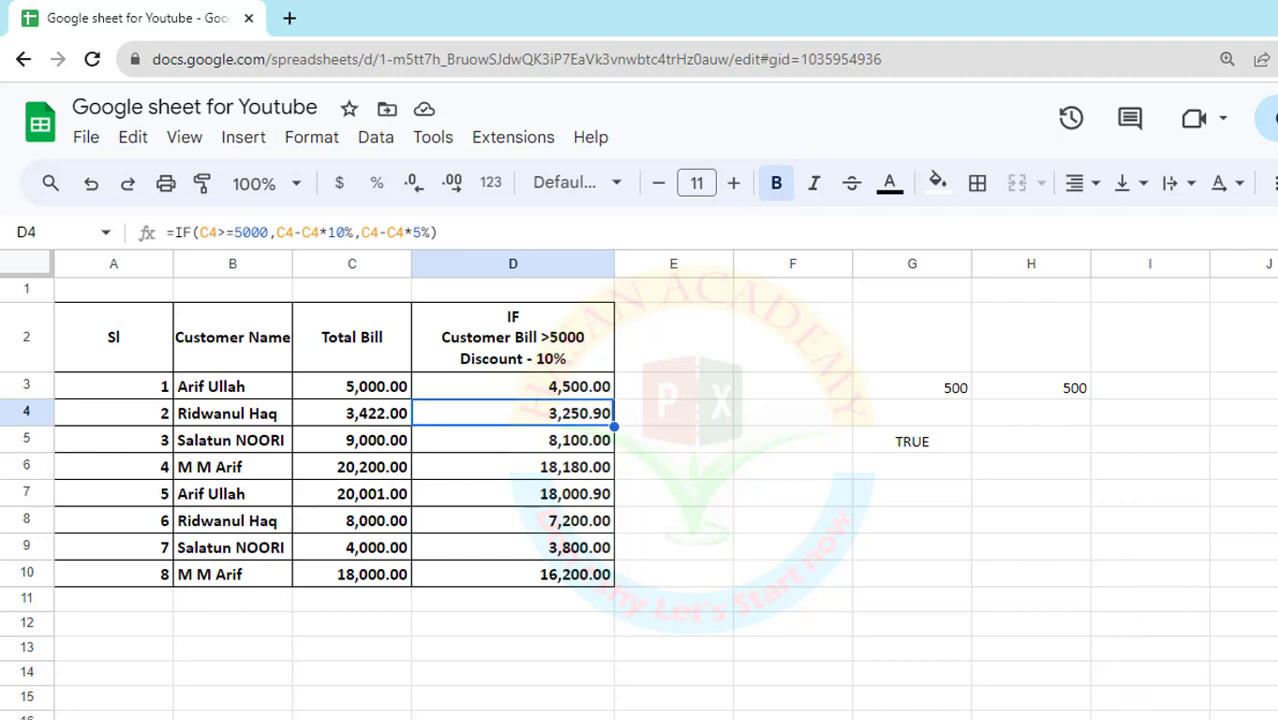
# Switch to the sheet with the Extend Credit table and review the credit limit in C2 and the first customer's credit.
pyautogui.hotkey('ctrl', 'shift', 'pagedown')
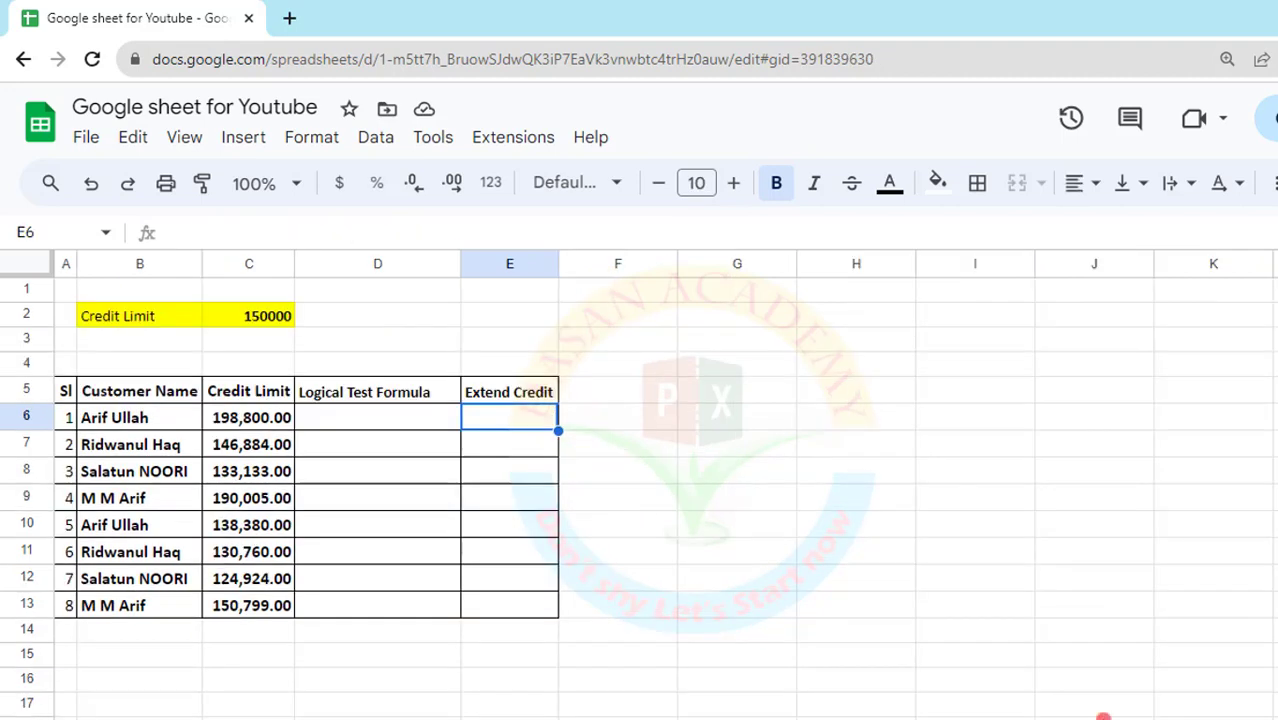
pyautogui.click(354, 428)
pyautogui.click(155, 320)
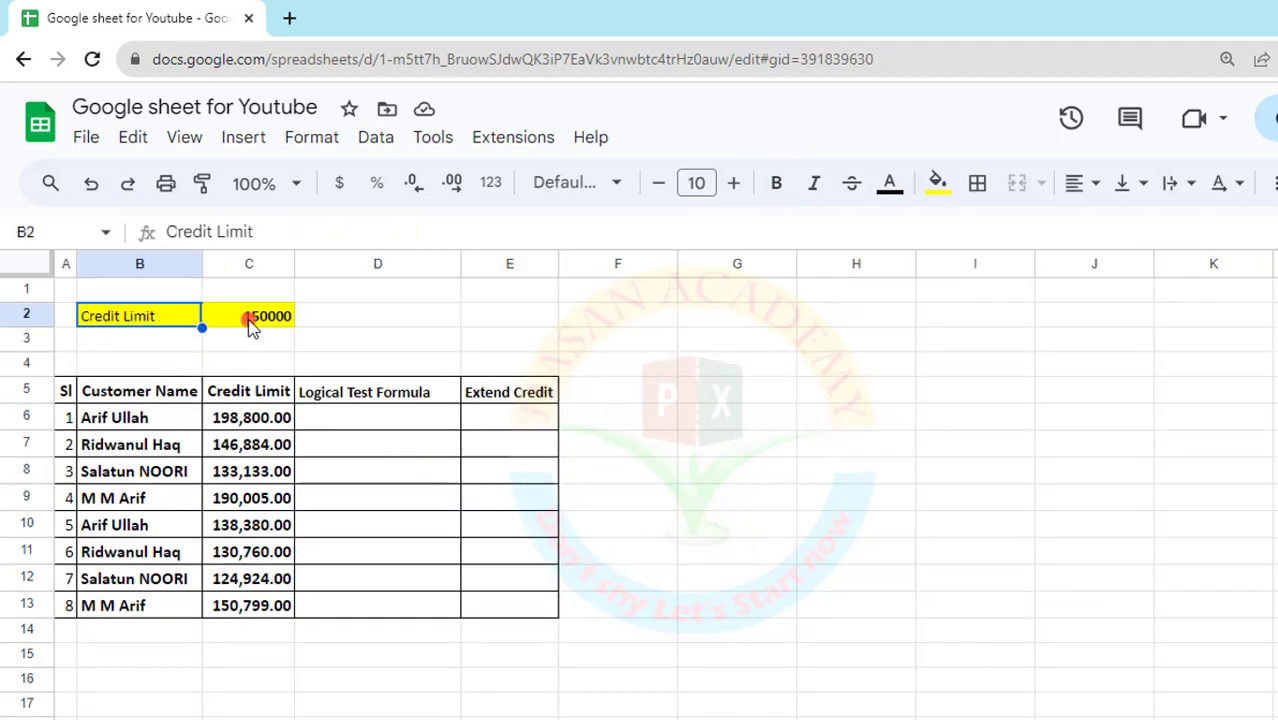
pyautogui.click(262, 321)
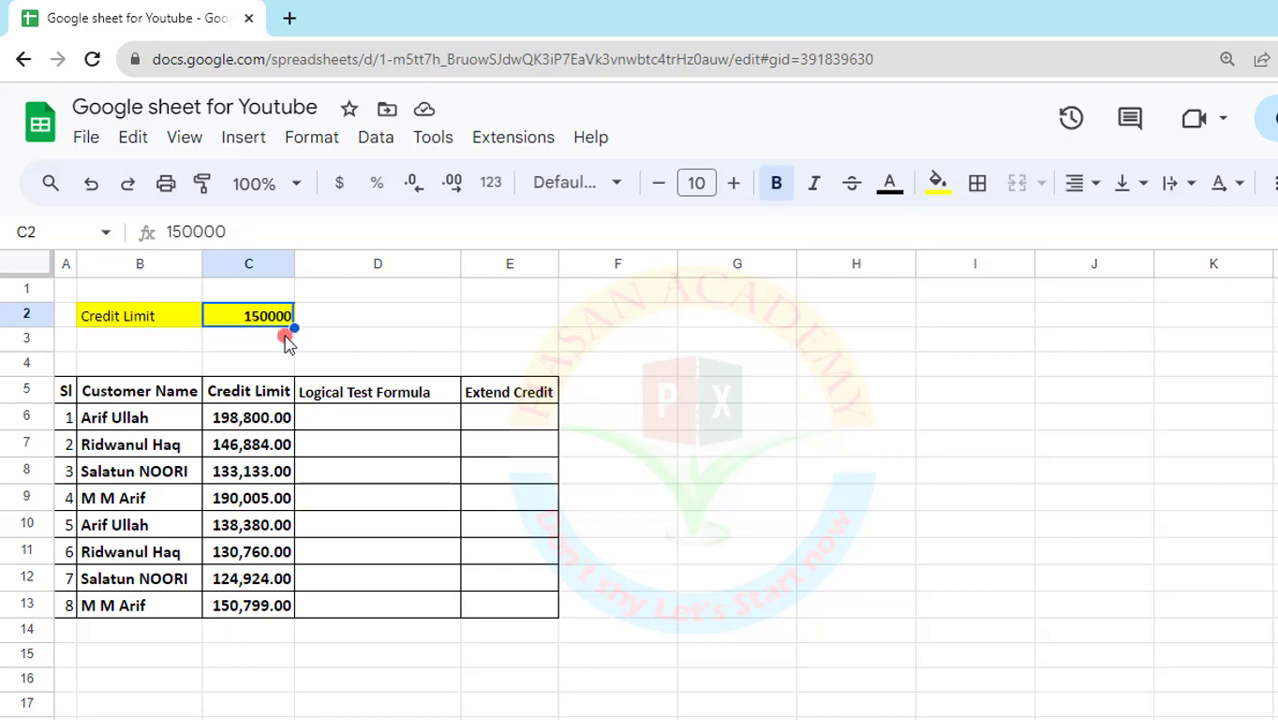
pyautogui.click(258, 418)
# Shorten the C5 column header to "Credit".
pyautogui.click(255, 394)
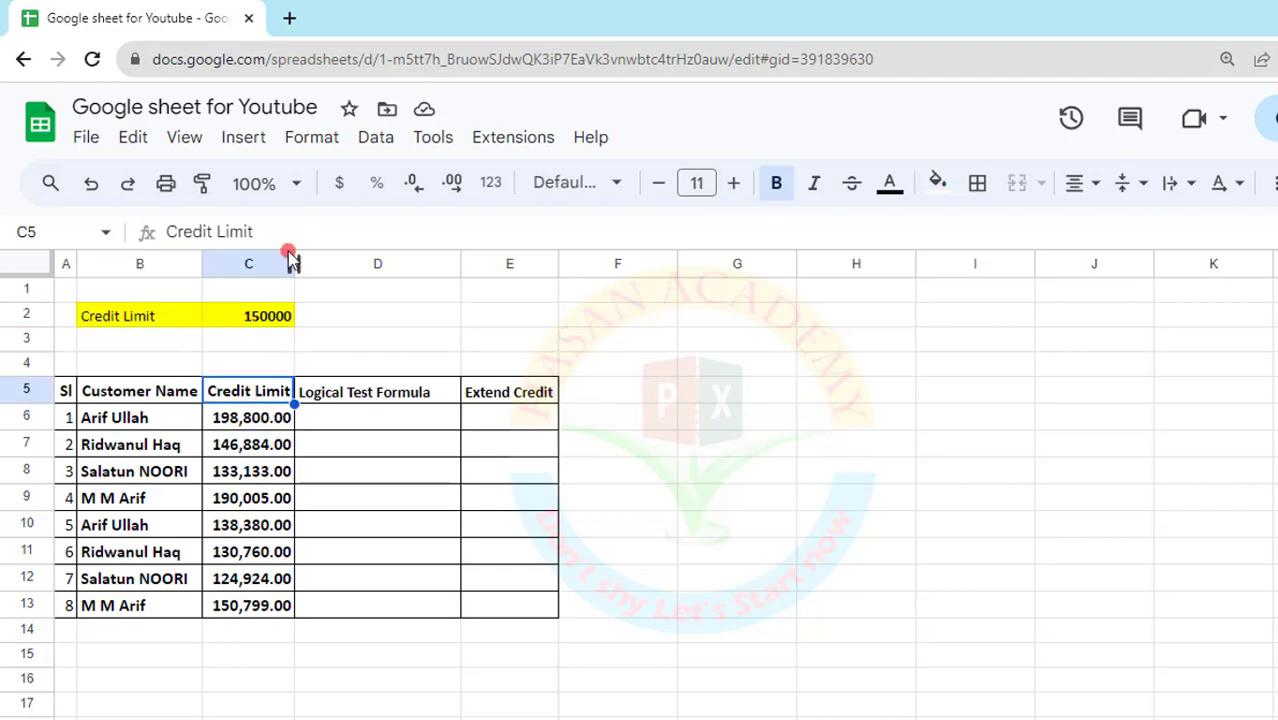
pyautogui.moveTo(277, 234); pyautogui.dragTo(219, 231)
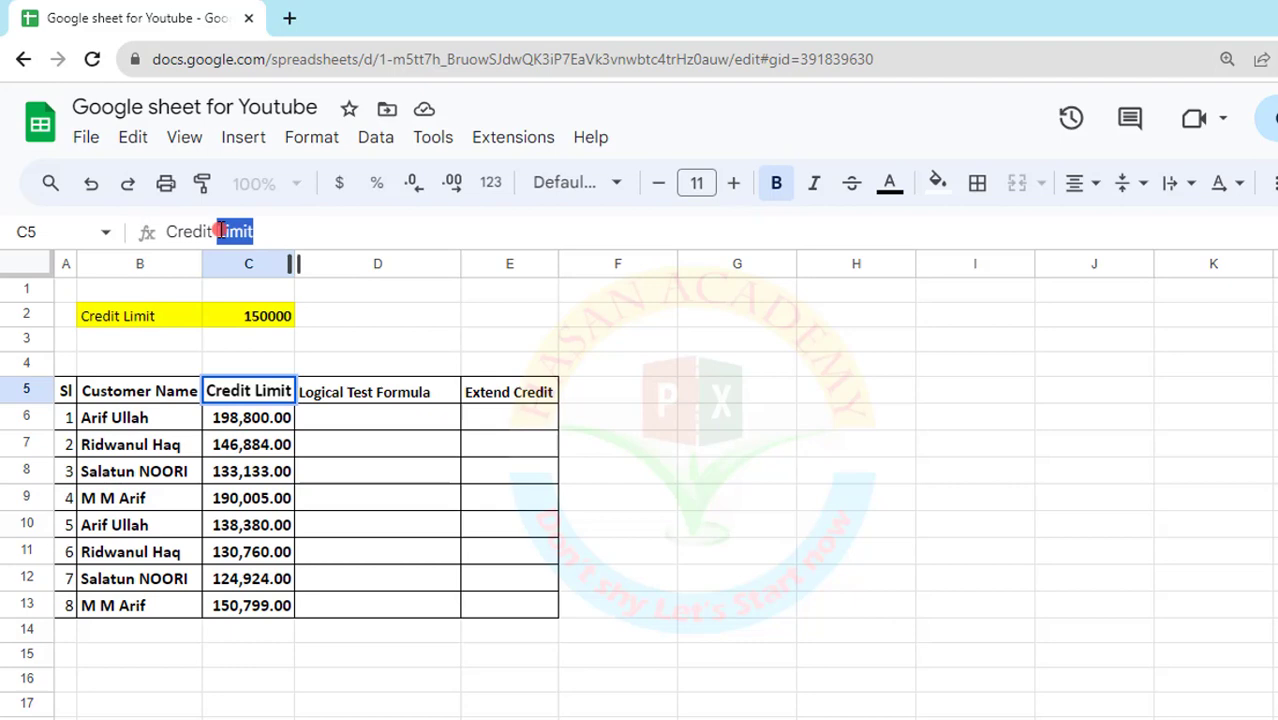
pyautogui.press('BackSpace')
pyautogui.press('Return')
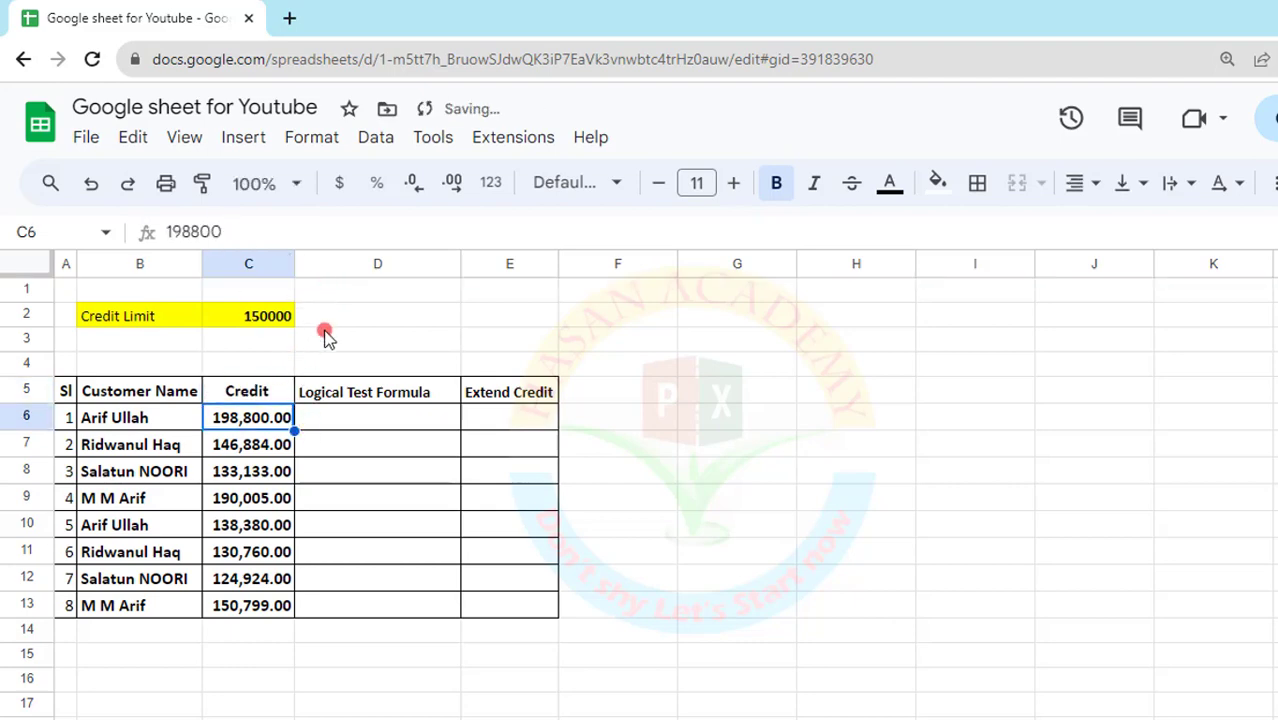
# Enter the logical test =C6>=C2 in D6 and accept the suggested autofill for D7:D13.
pyautogui.click(259, 457)
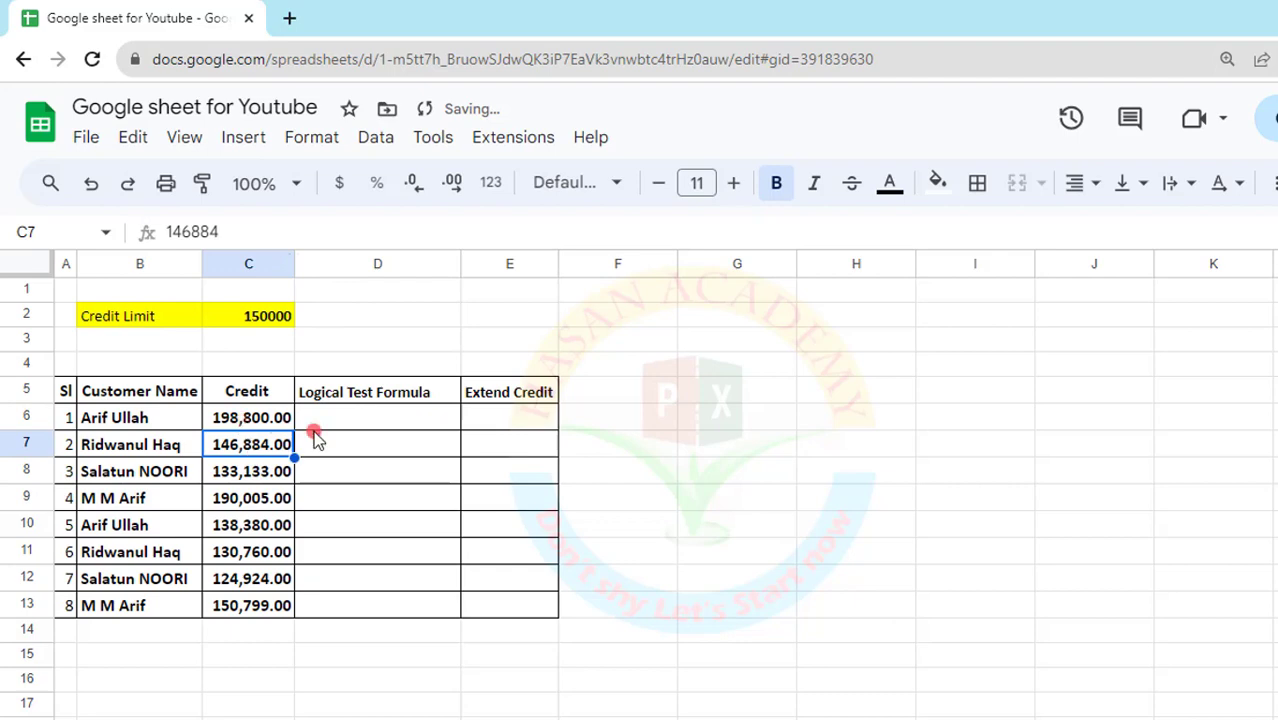
pyautogui.click(341, 422)
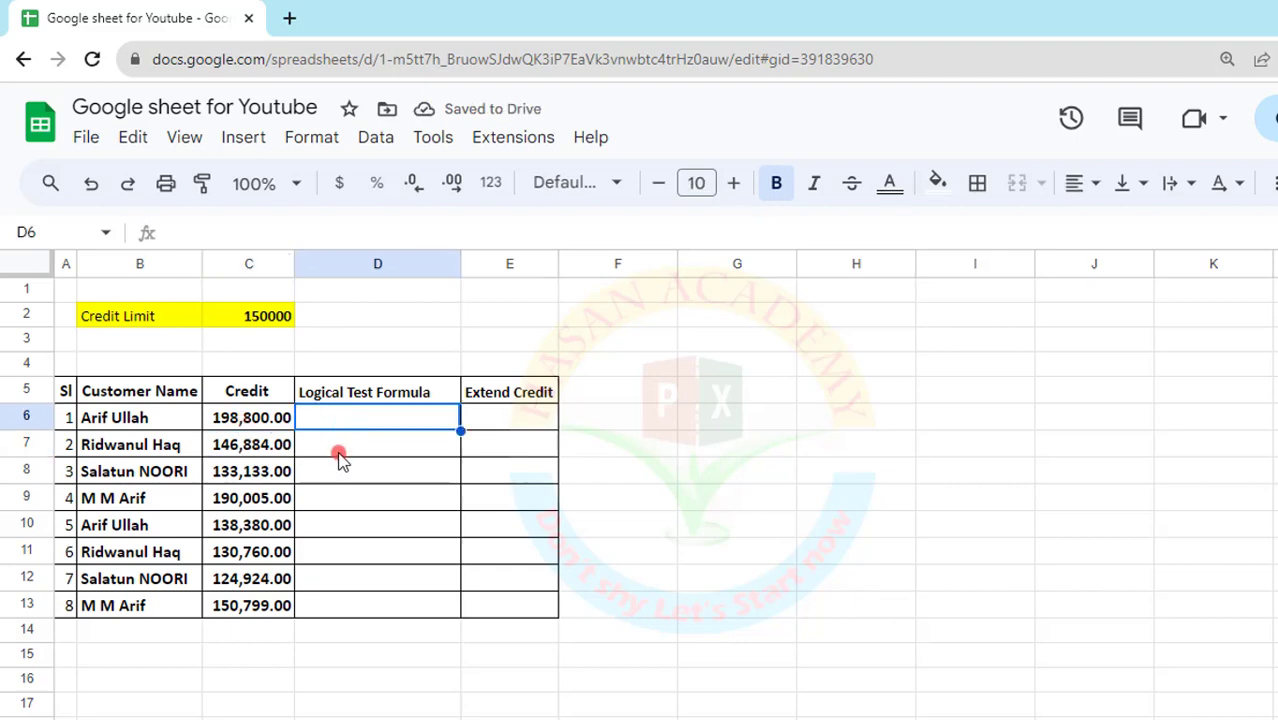
pyautogui.write('=')
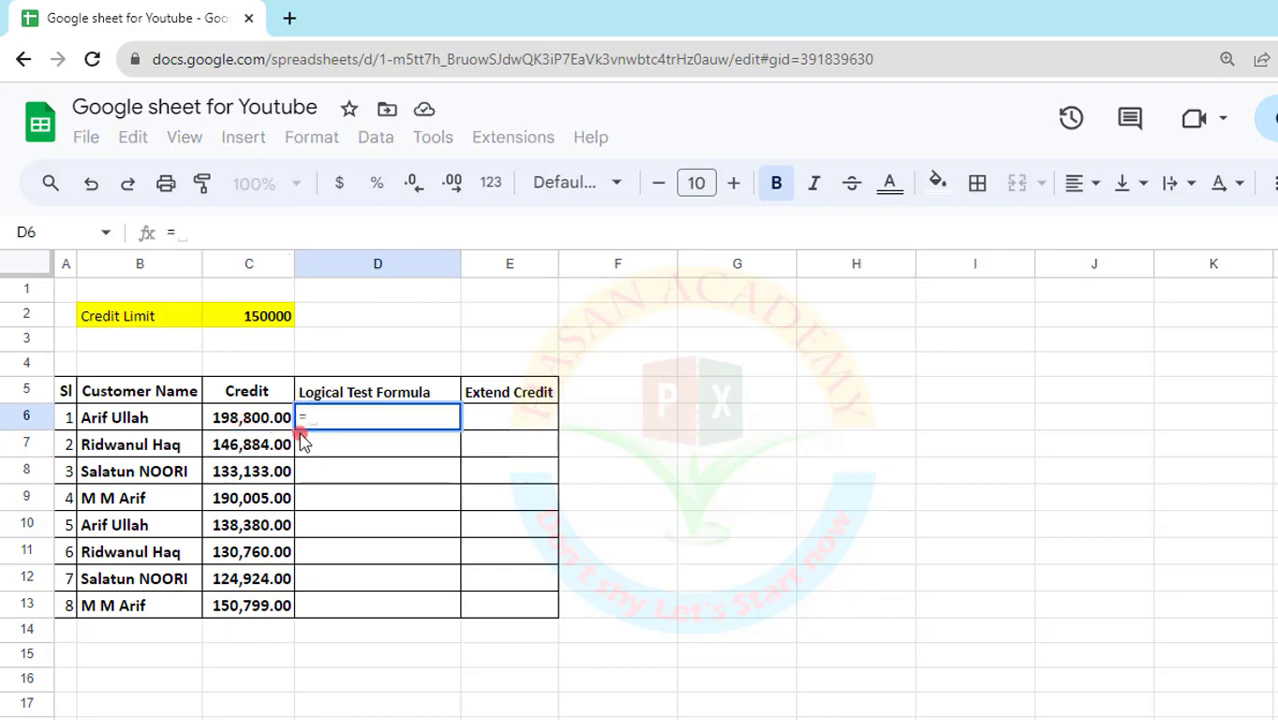
pyautogui.click(253, 420)
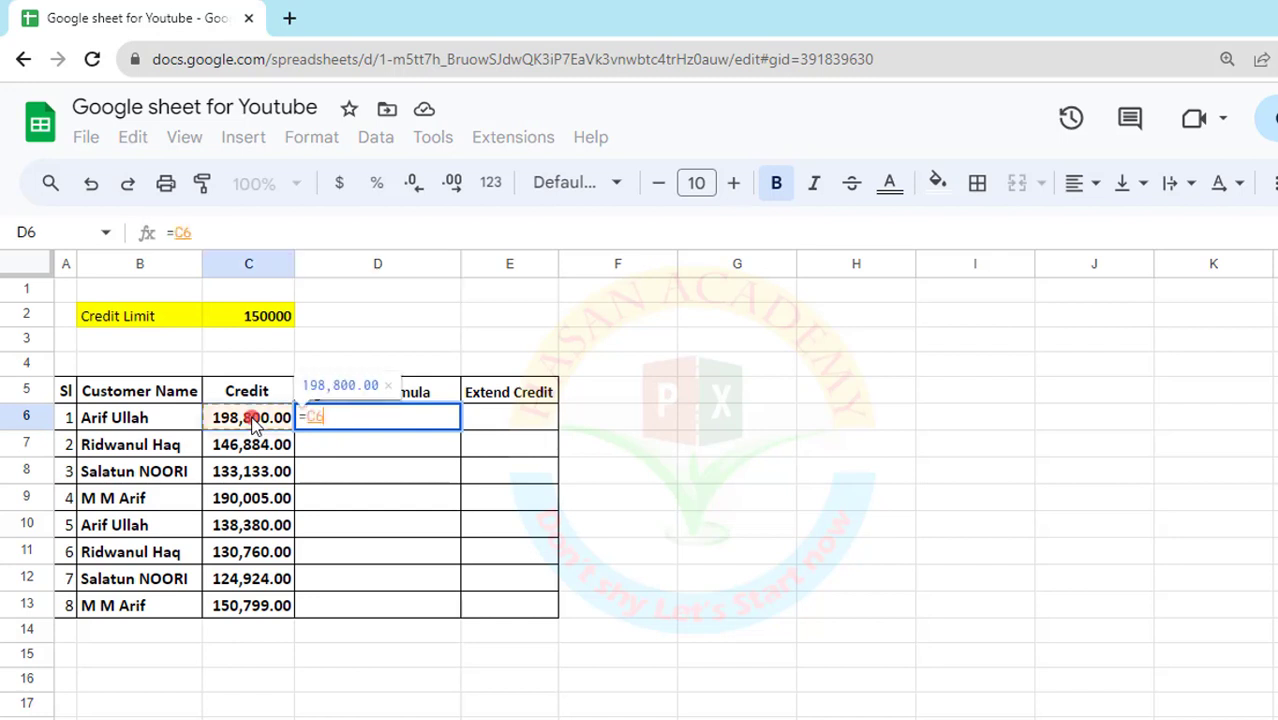
pyautogui.write('>')
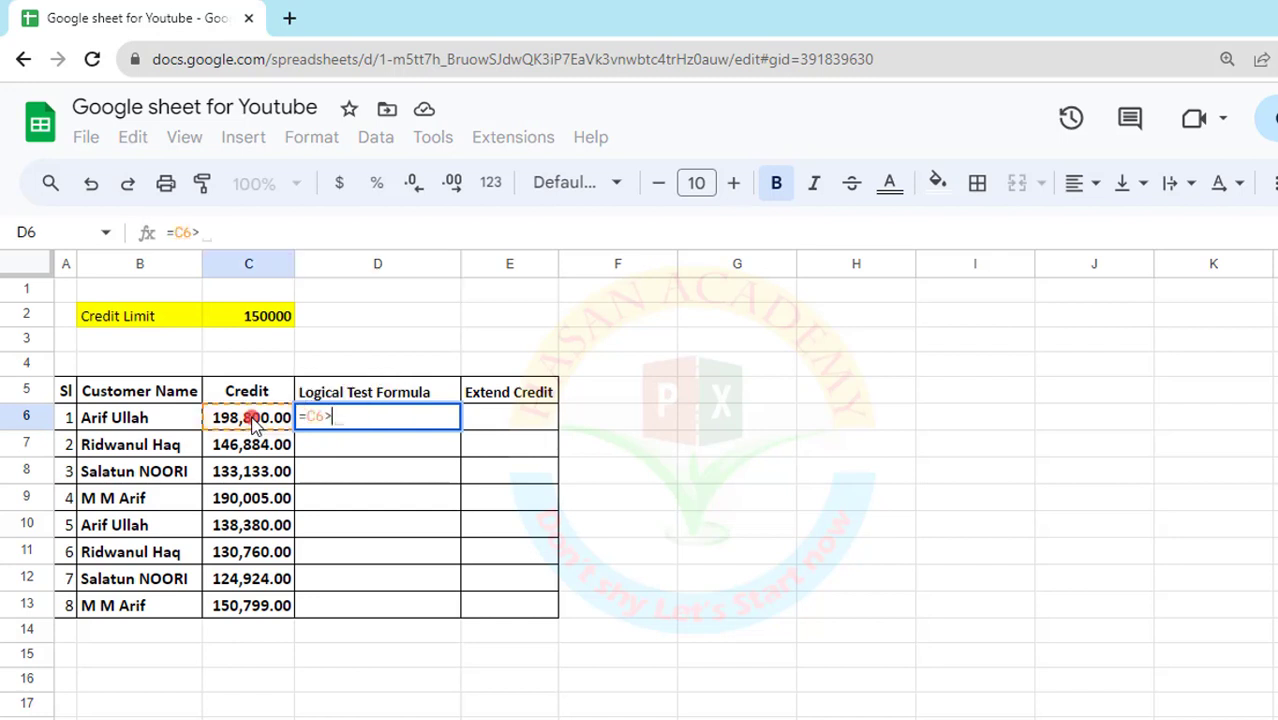
pyautogui.write('=')
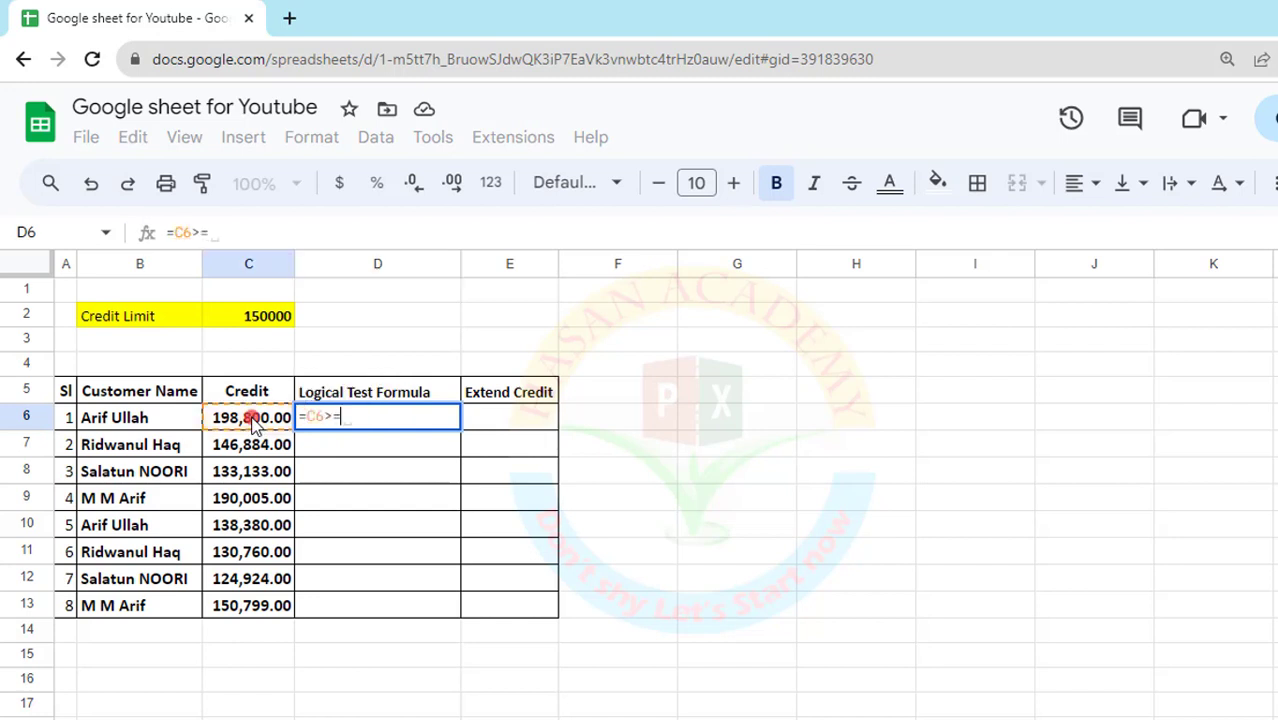
pyautogui.click(248, 318)
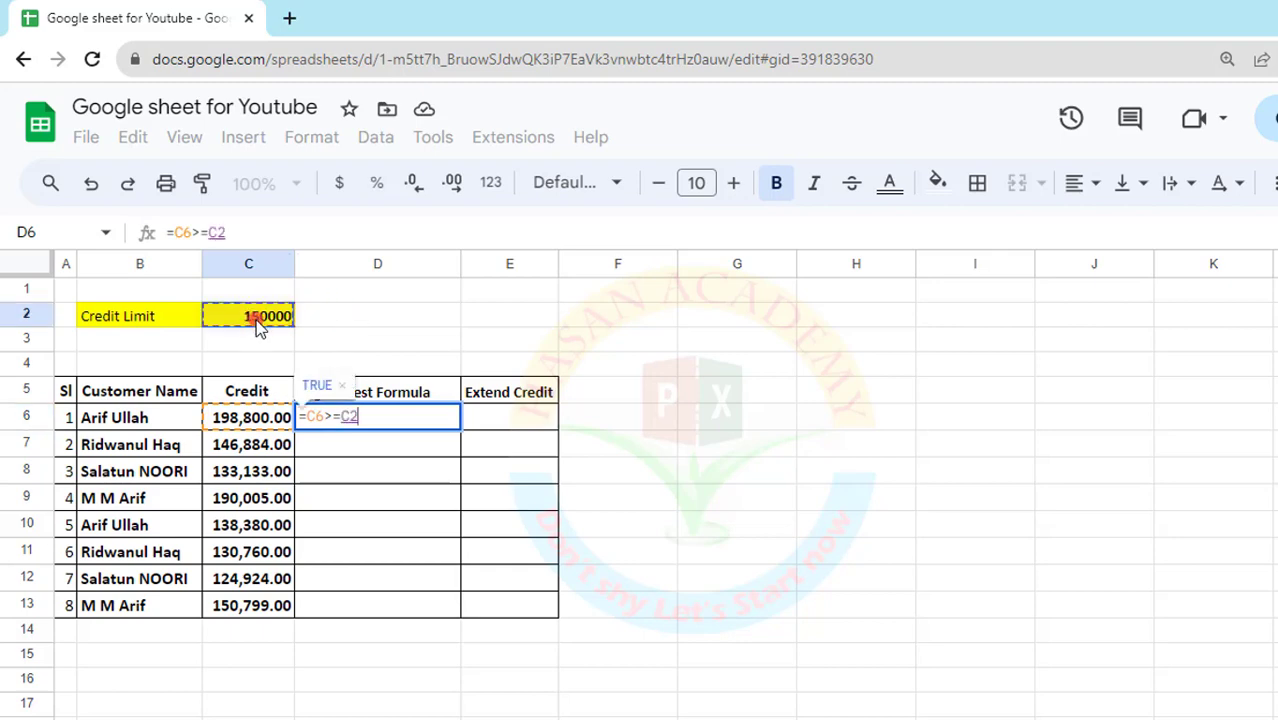
pyautogui.press('Return')
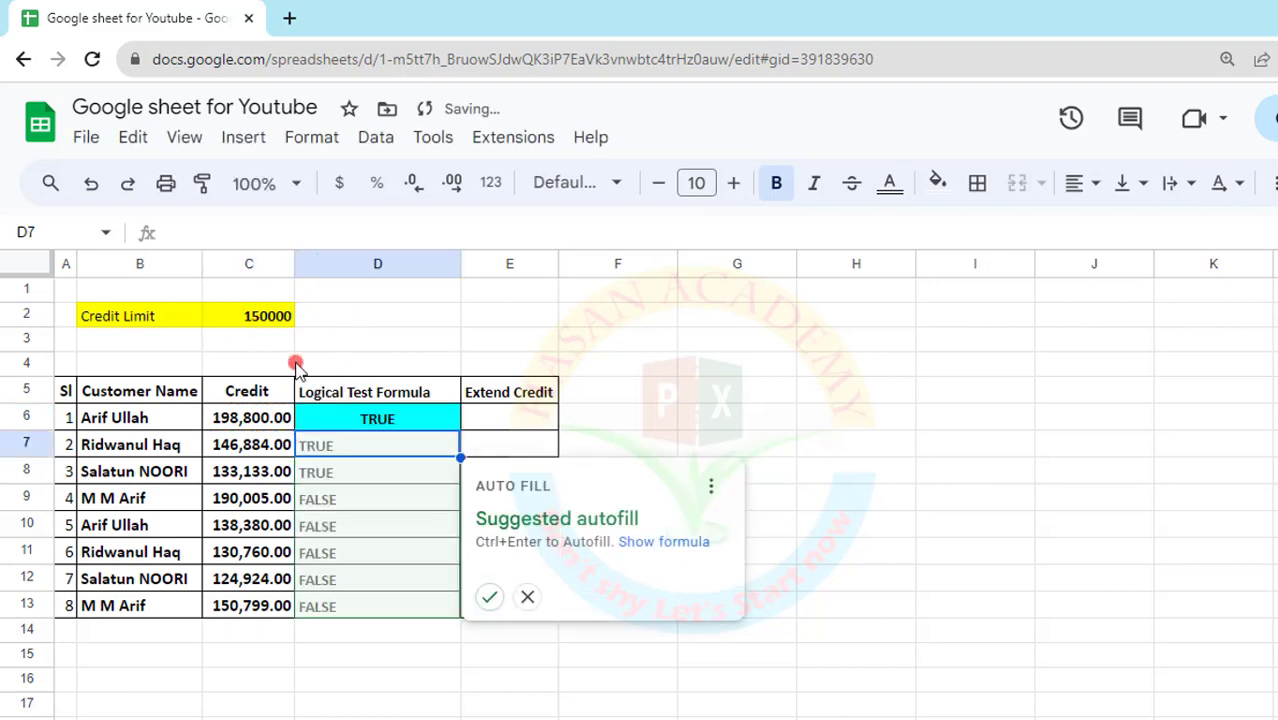
pyautogui.click(497, 597)
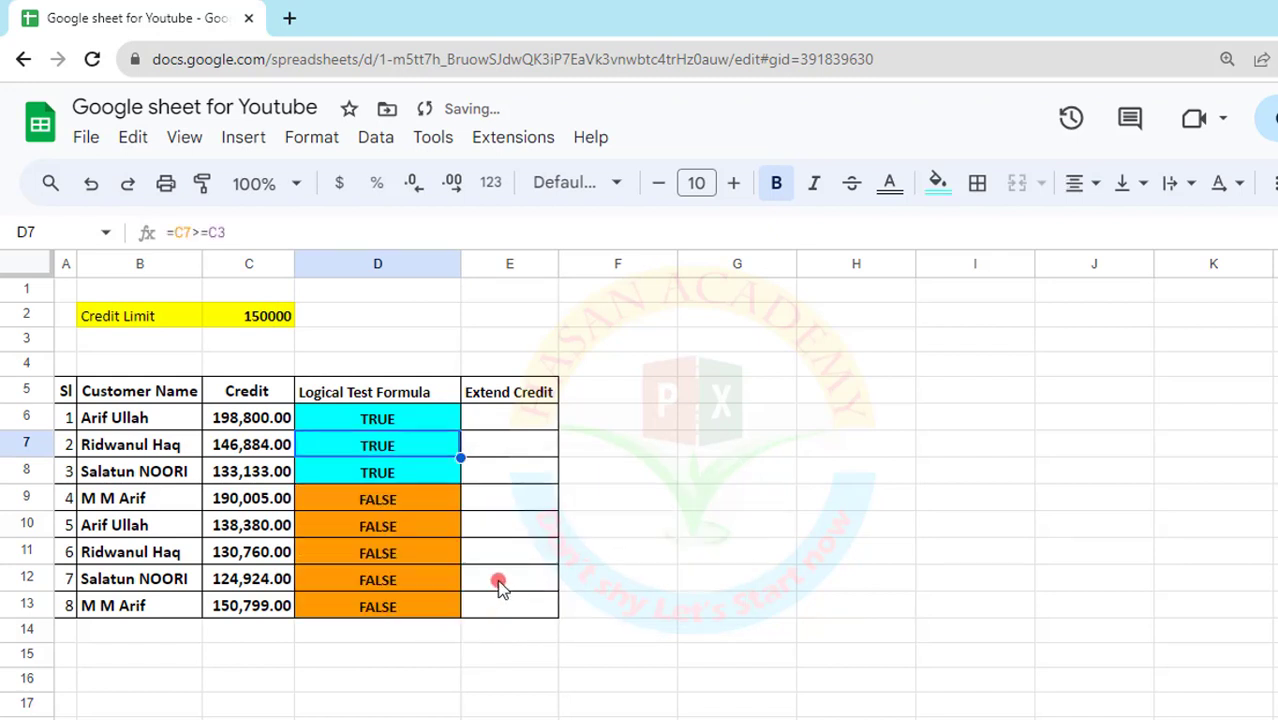
# Compare the credits in C6:C8 with the limit in C2 and check the logical test formula and results in column D.
pyautogui.click(356, 418)
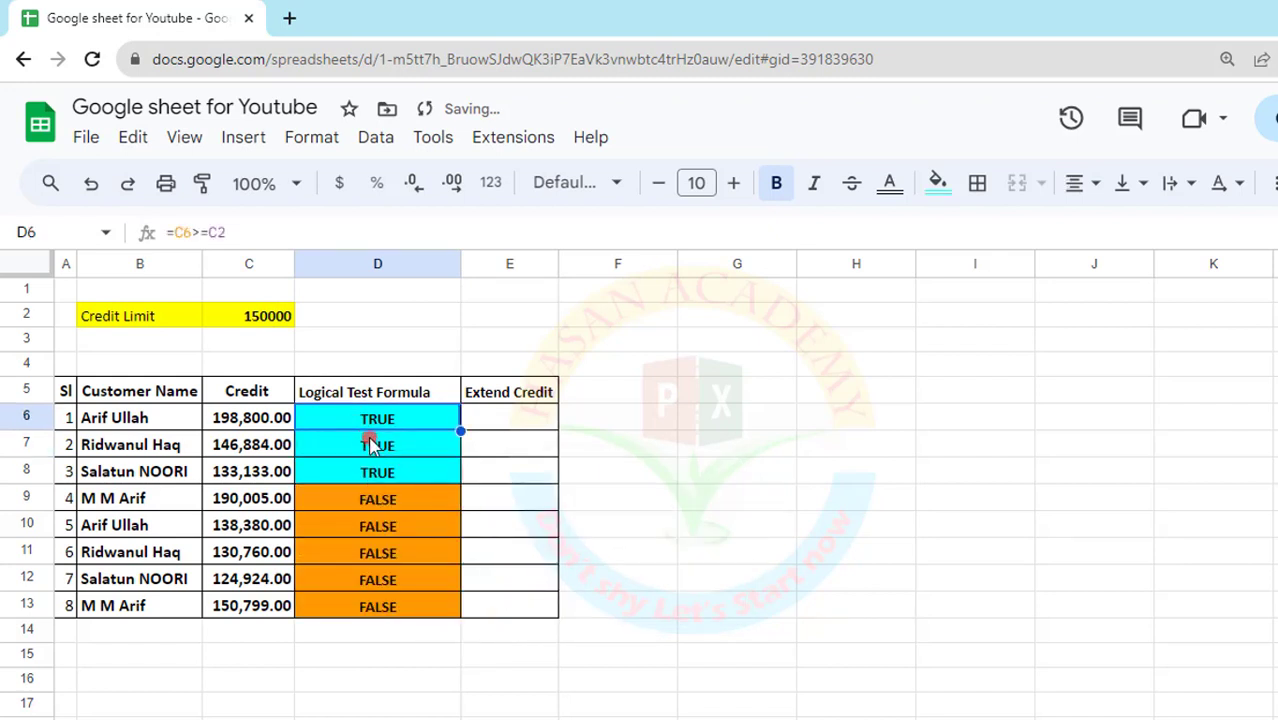
pyautogui.click(228, 425)
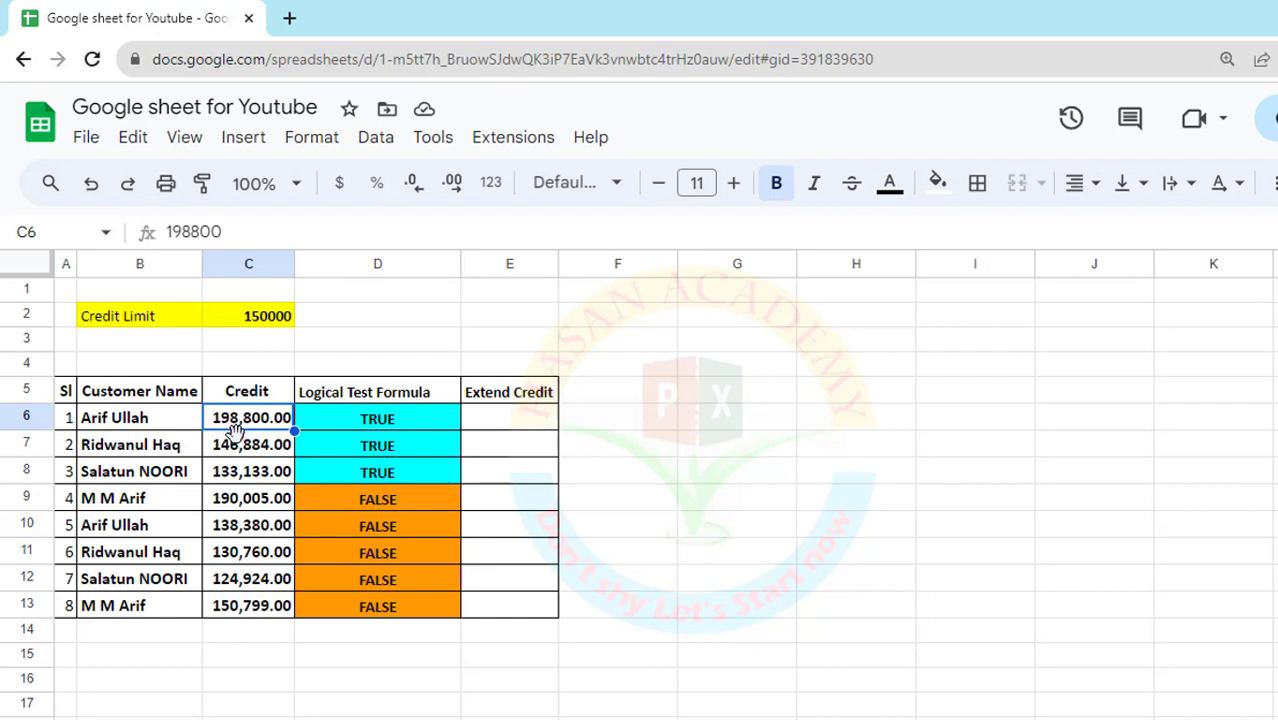
pyautogui.click(230, 451)
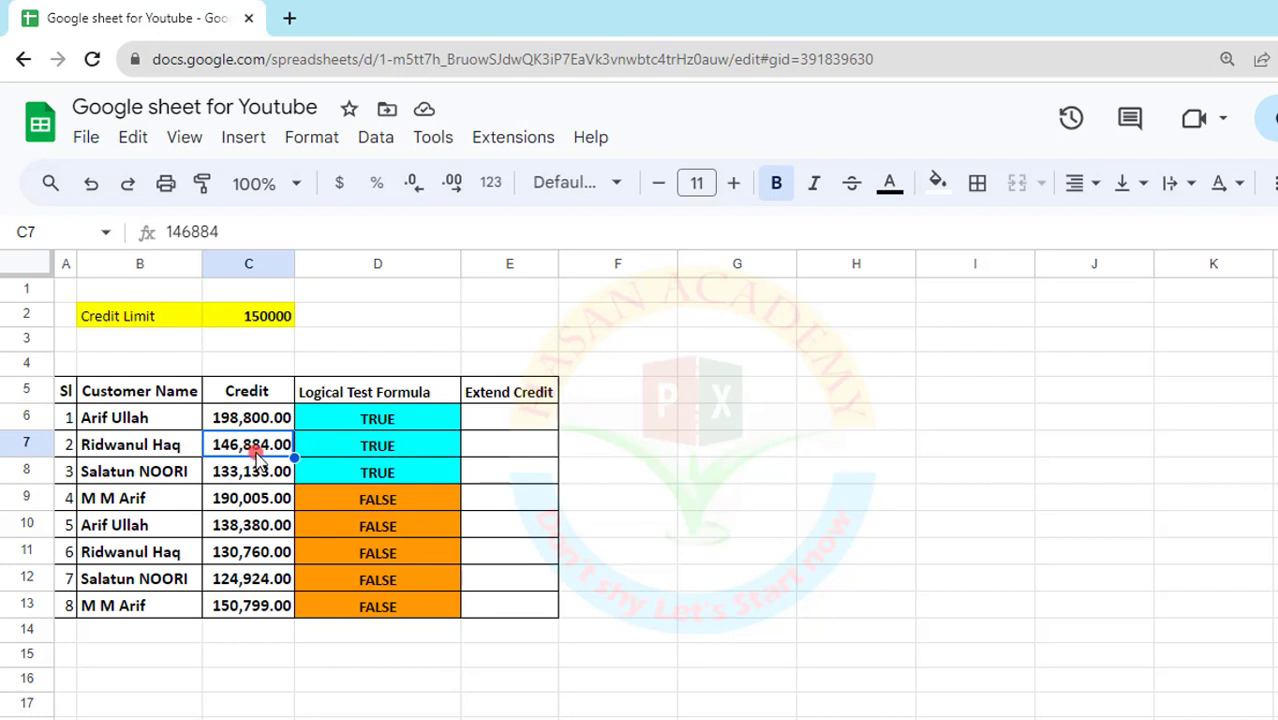
pyautogui.click(272, 320)
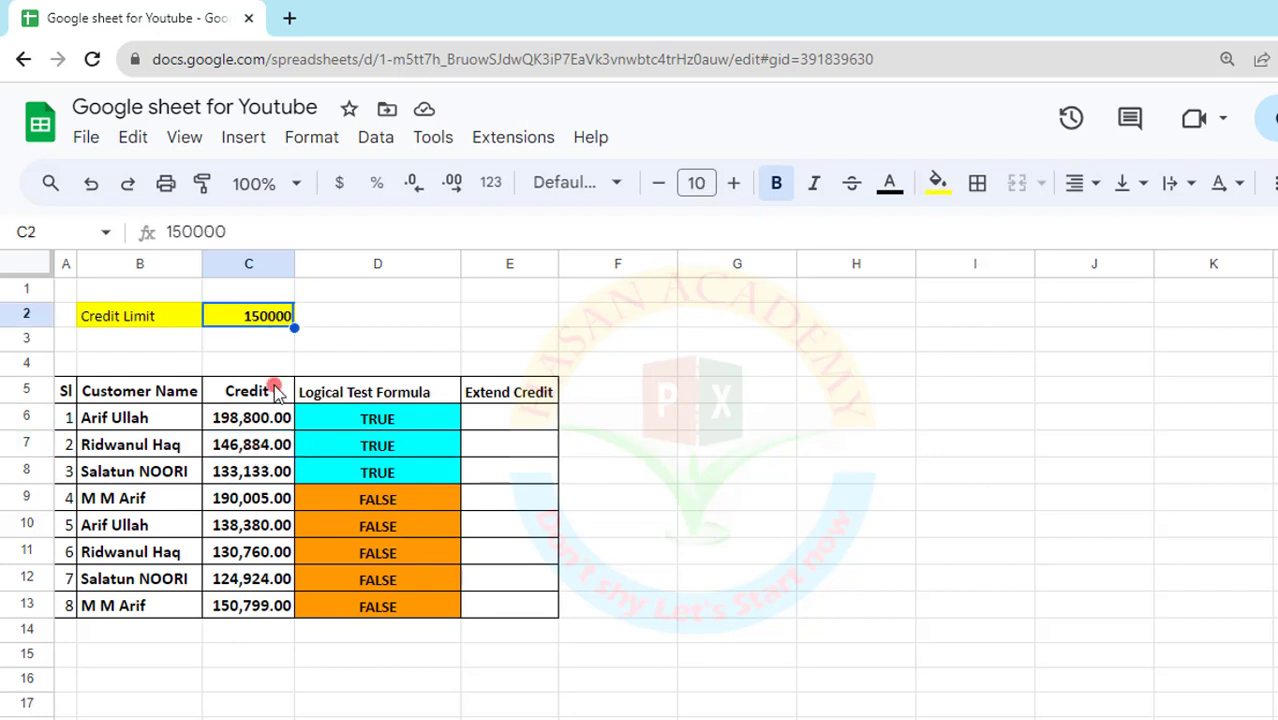
pyautogui.click(255, 475)
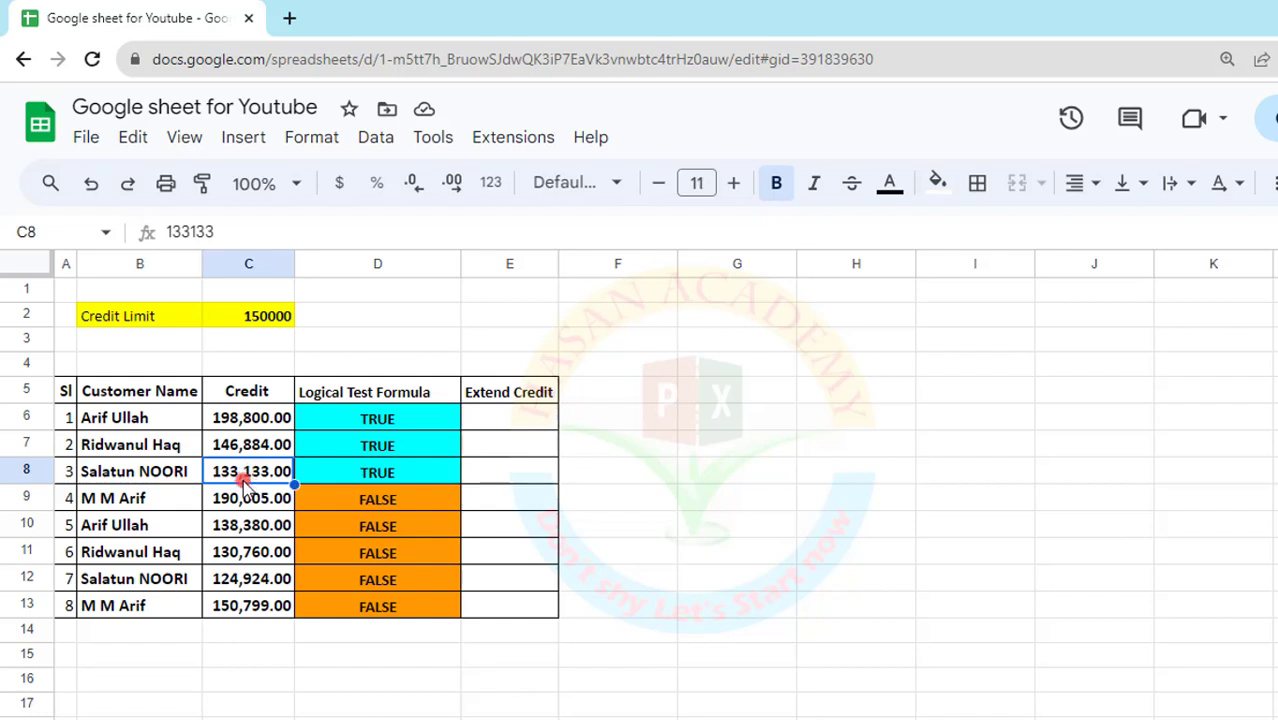
pyautogui.click(350, 420)
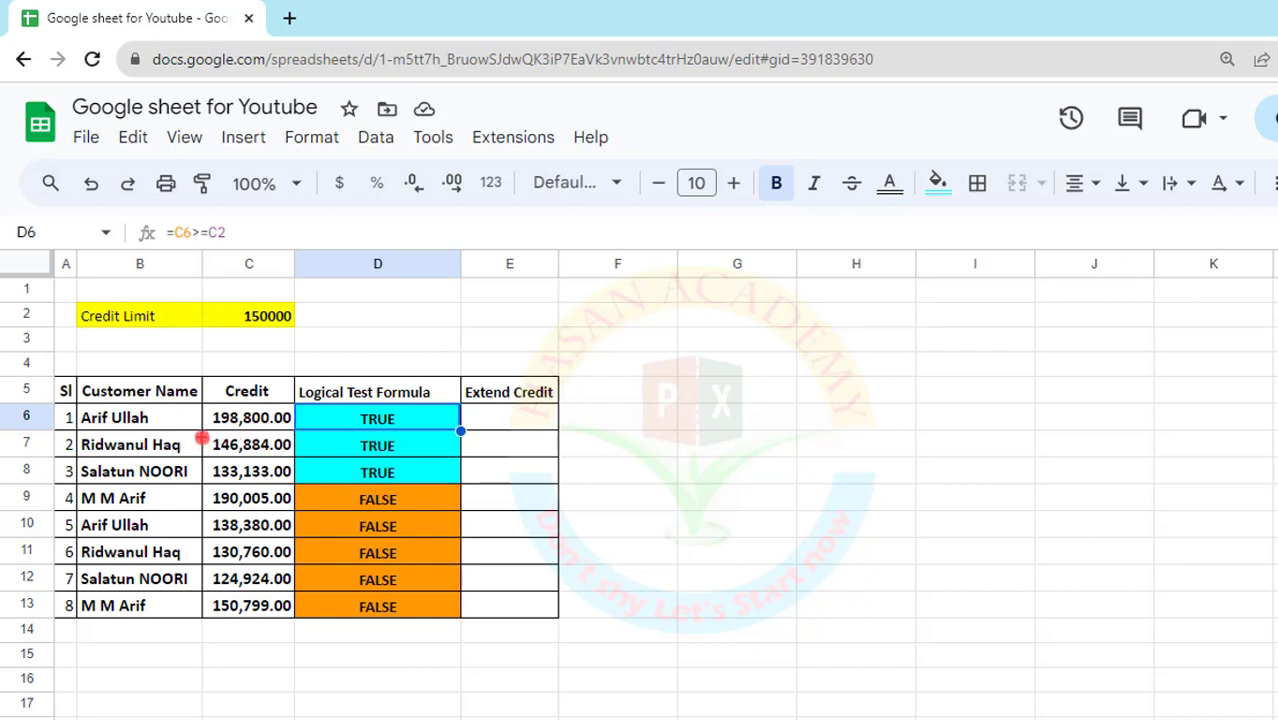
pyautogui.moveTo(202, 437); pyautogui.dragTo(415, 457)
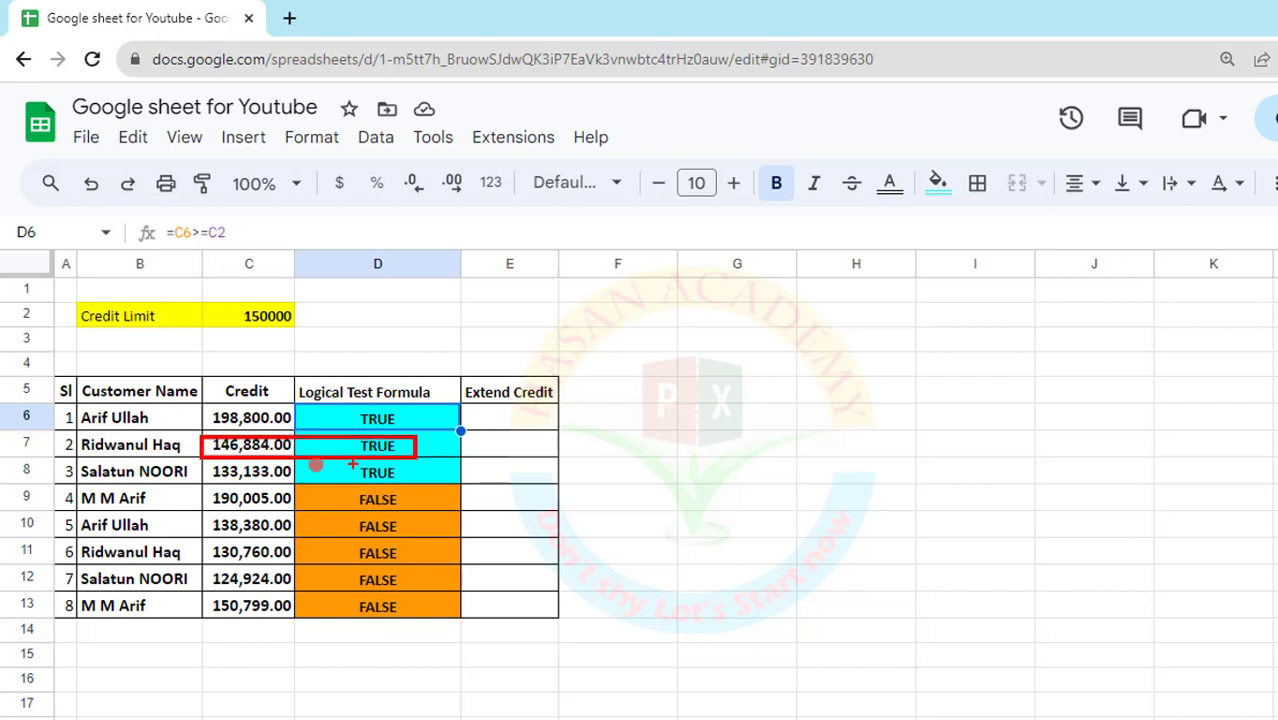
# Compare the credits and logical test results in rows 8 to 10 with the credit limit in C2.
pyautogui.moveTo(205, 458)
pyautogui.mouseDown()
pyautogui.moveTo(317, 482)
pyautogui.moveTo(403, 481)
pyautogui.mouseUp()
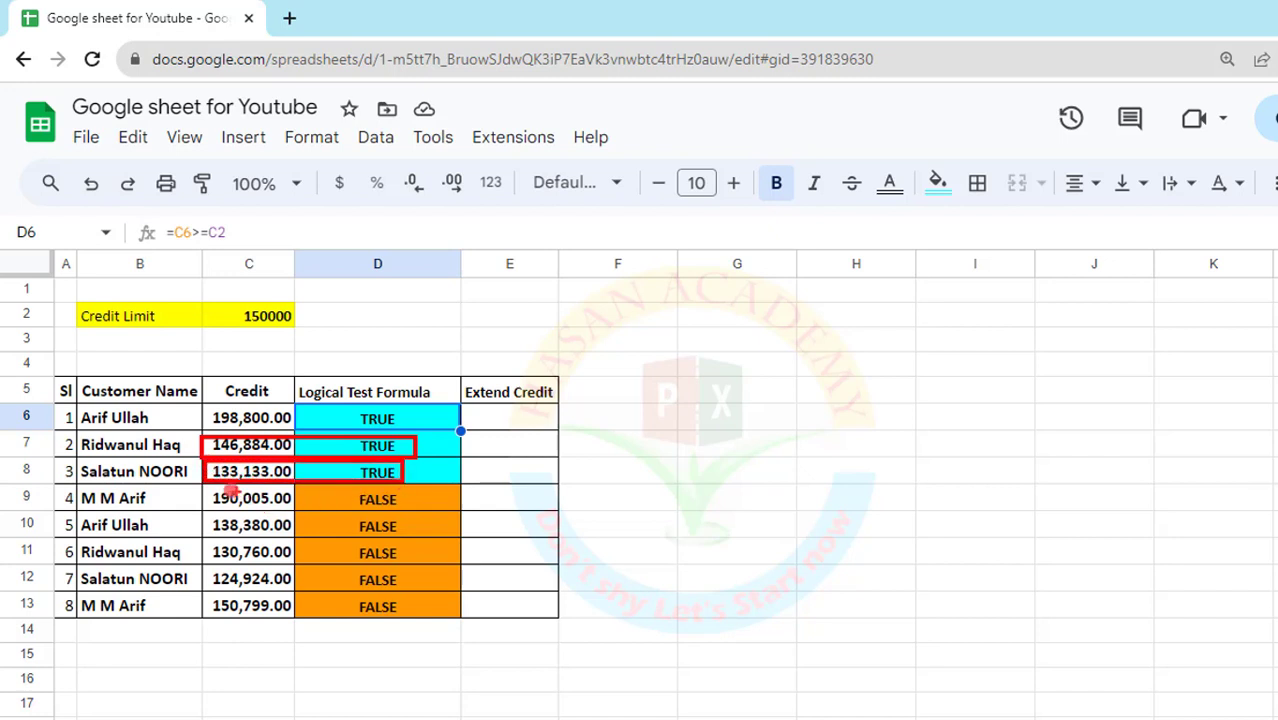
pyautogui.moveTo(210, 485)
pyautogui.mouseDown()
pyautogui.moveTo(256, 508)
pyautogui.moveTo(412, 516)
pyautogui.mouseUp()
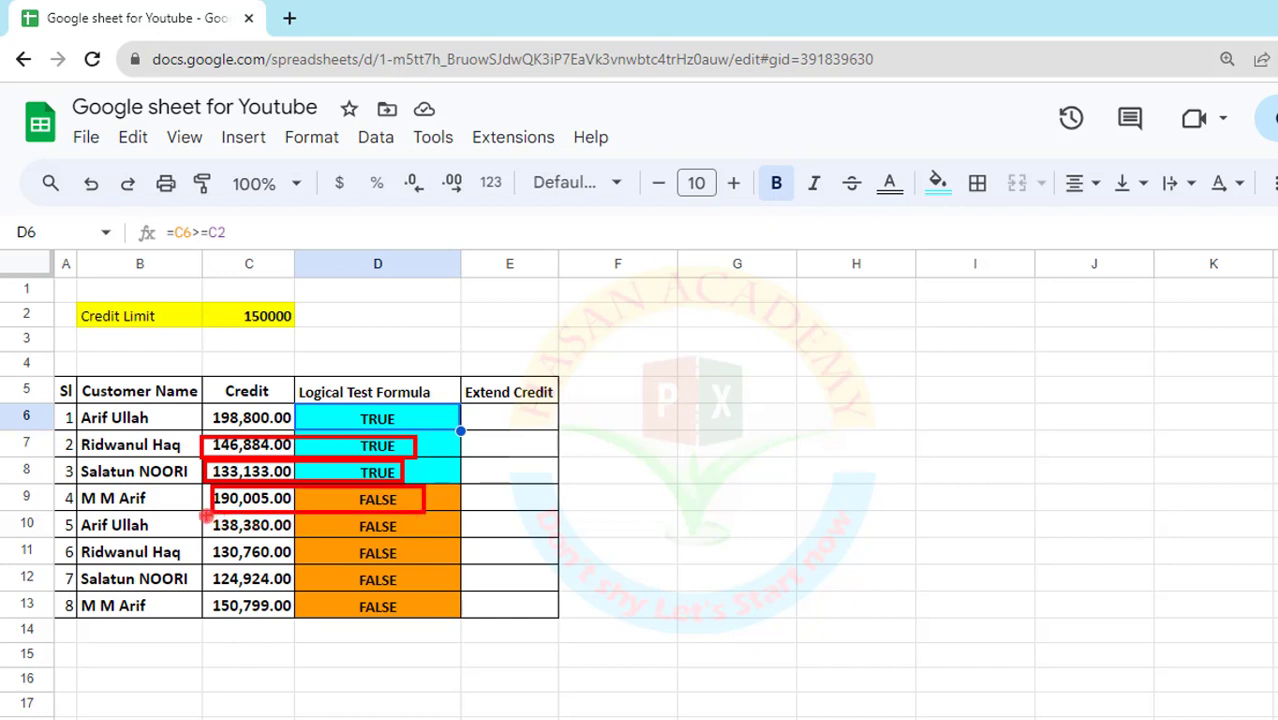
pyautogui.moveTo(205, 512); pyautogui.dragTo(403, 537)
pyautogui.press('Escape')
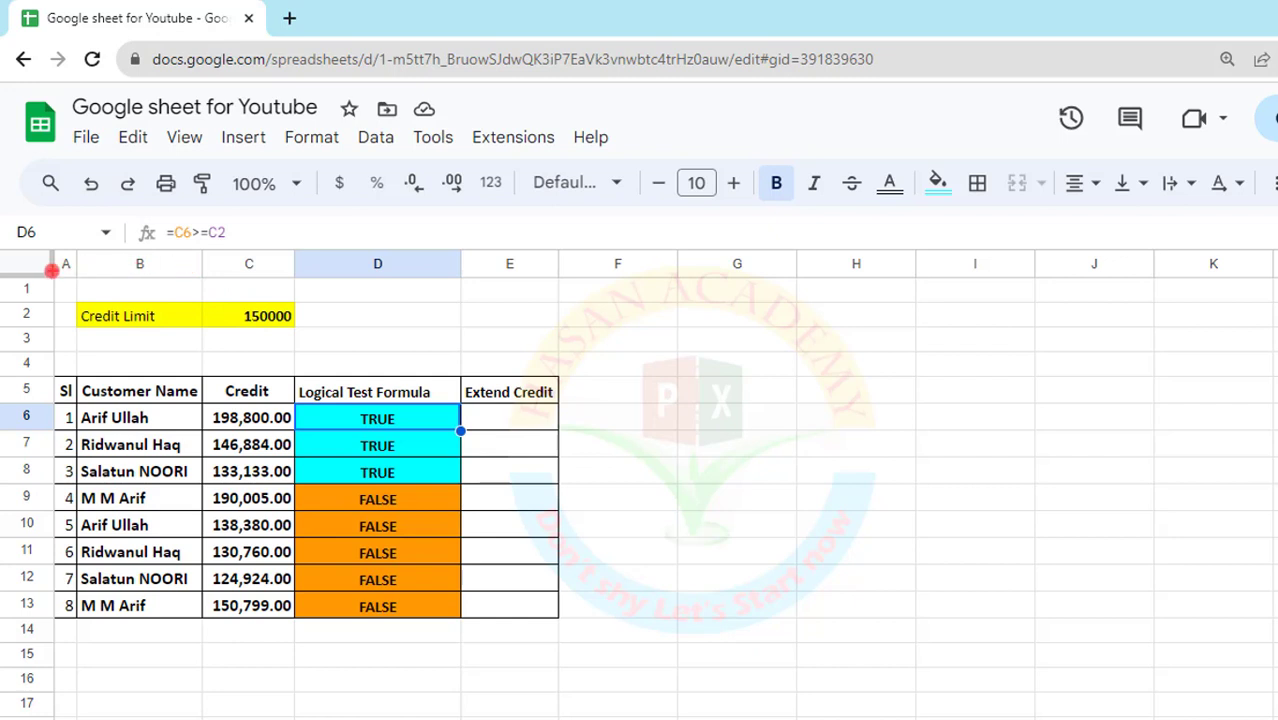
pyautogui.moveTo(8, 263)
pyautogui.mouseDown()
pyautogui.moveTo(224, 335)
pyautogui.moveTo(316, 343)
pyautogui.mouseUp()
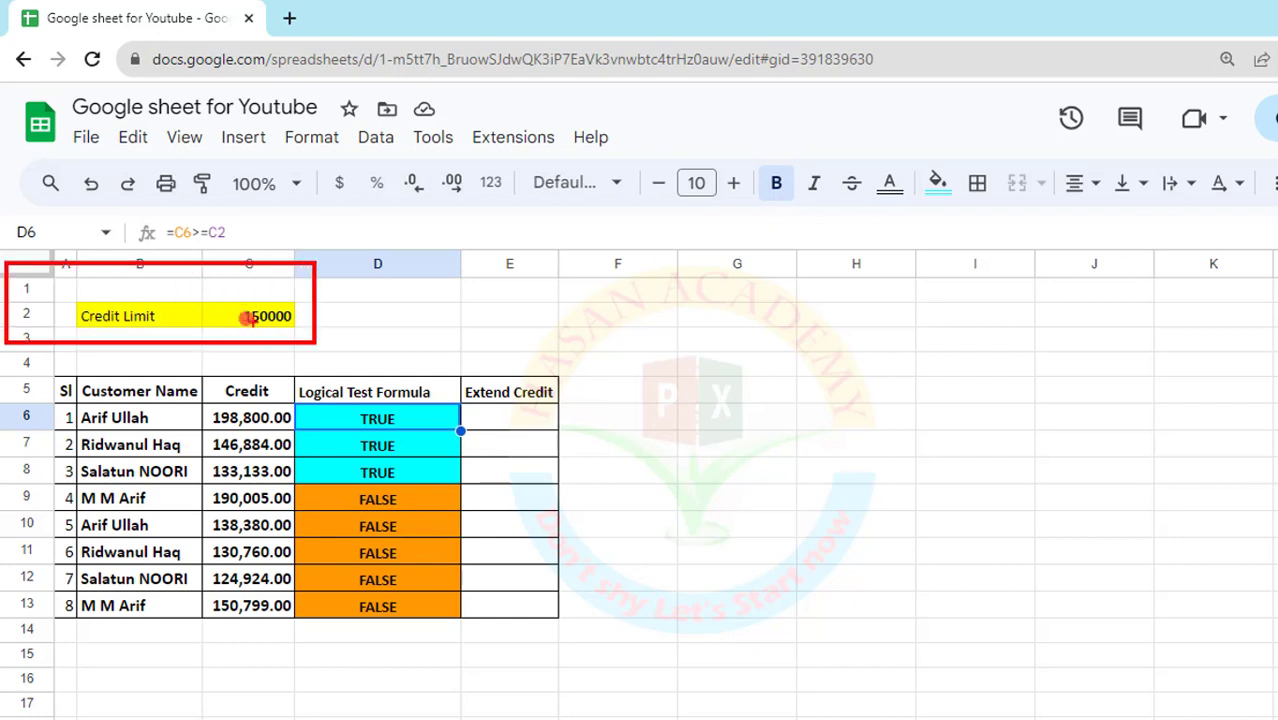
pyautogui.moveTo(243, 316); pyautogui.dragTo(187, 374)
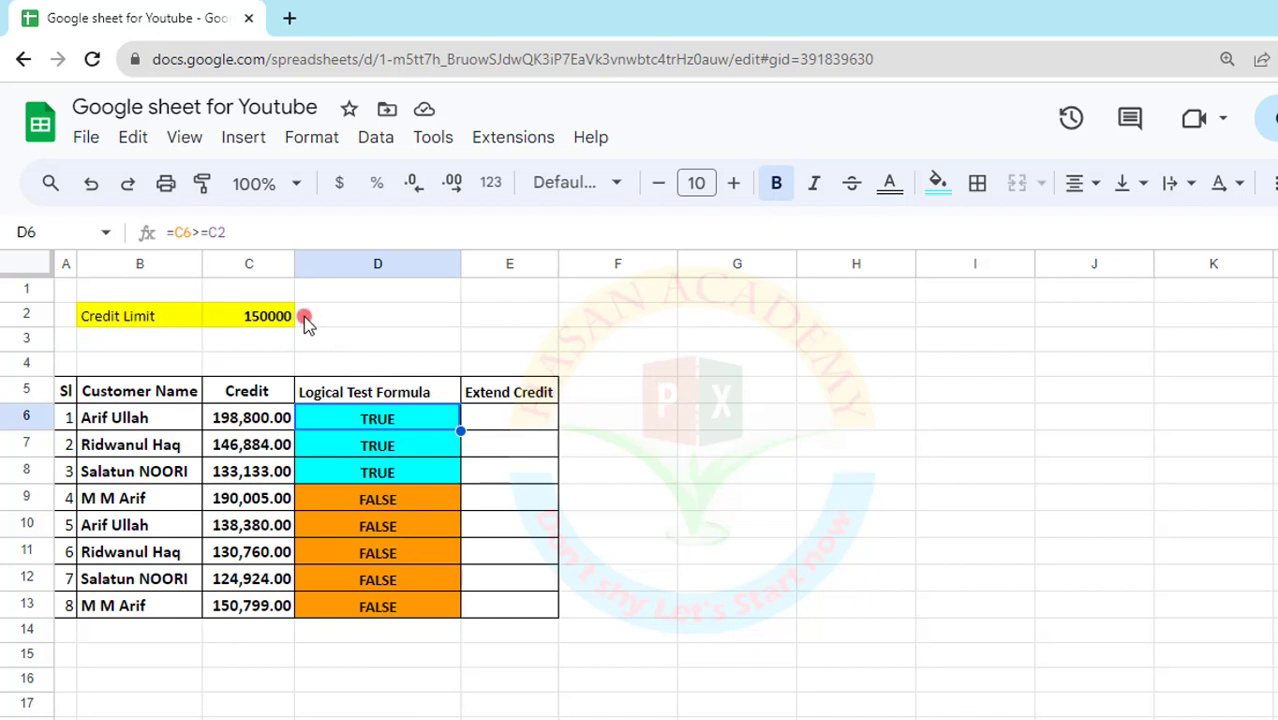
# Inspect the credit limit reference used in the logical test formulas of D6, D7 and D8.
pyautogui.moveTo(203, 218); pyautogui.dragTo(243, 247)
pyautogui.click(359, 448)
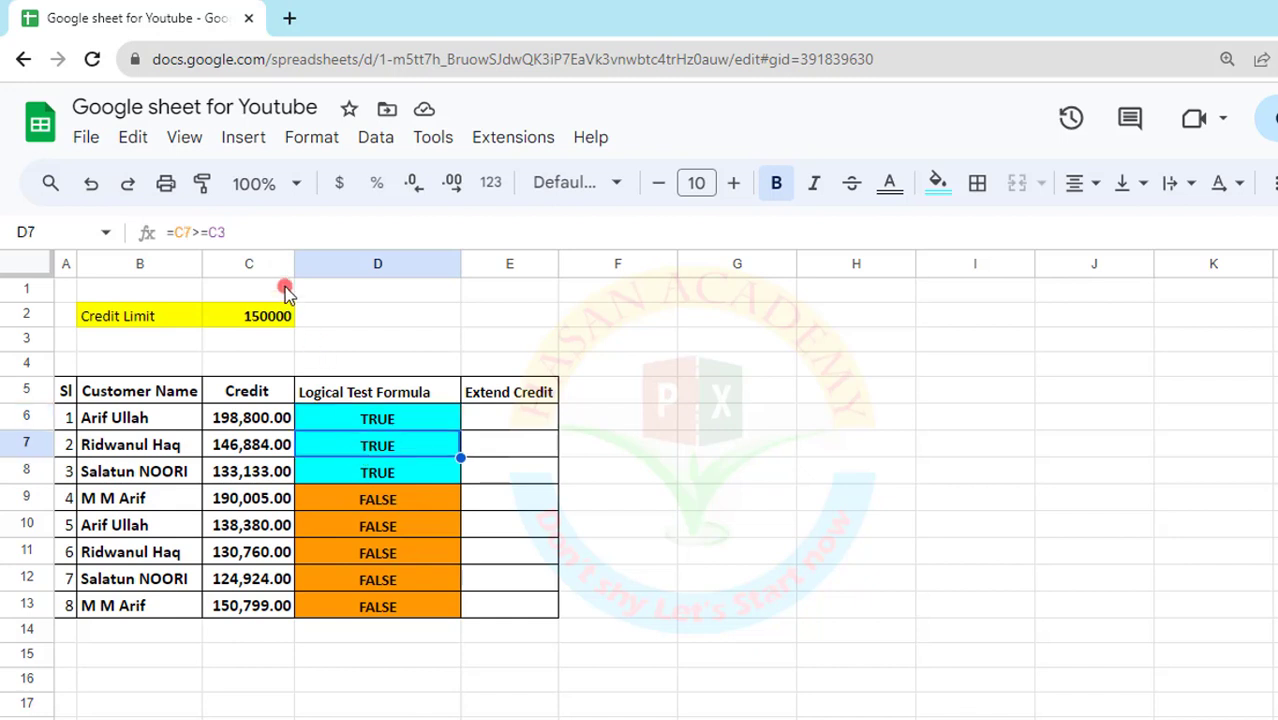
pyautogui.moveTo(201, 217)
pyautogui.mouseDown()
pyautogui.moveTo(205, 232)
pyautogui.moveTo(243, 244)
pyautogui.mouseUp()
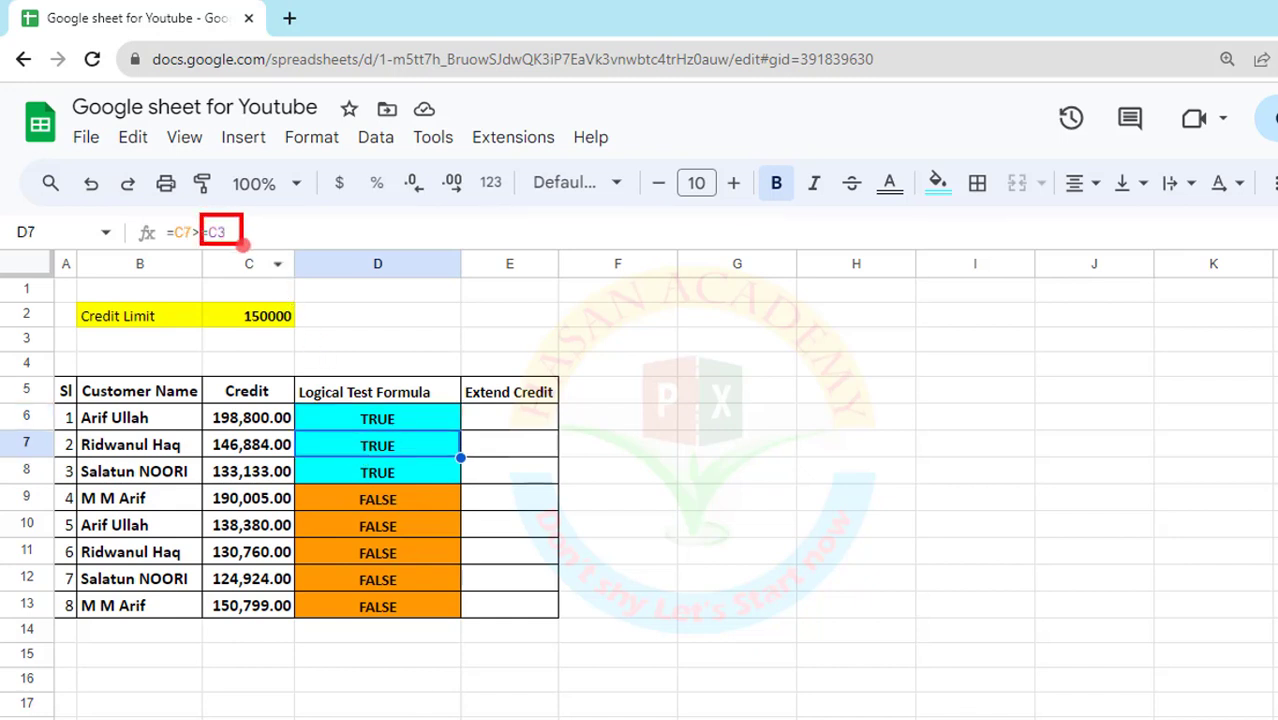
pyautogui.click(348, 468)
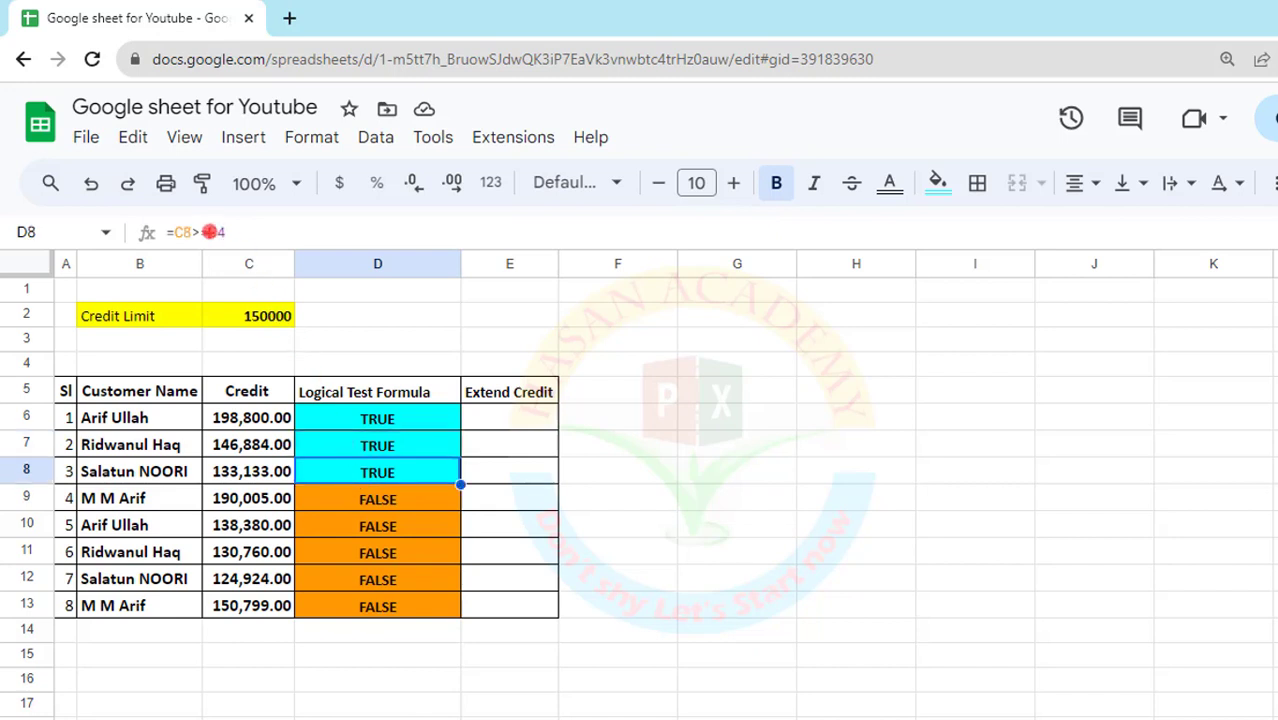
pyautogui.moveTo(201, 217); pyautogui.dragTo(244, 240)
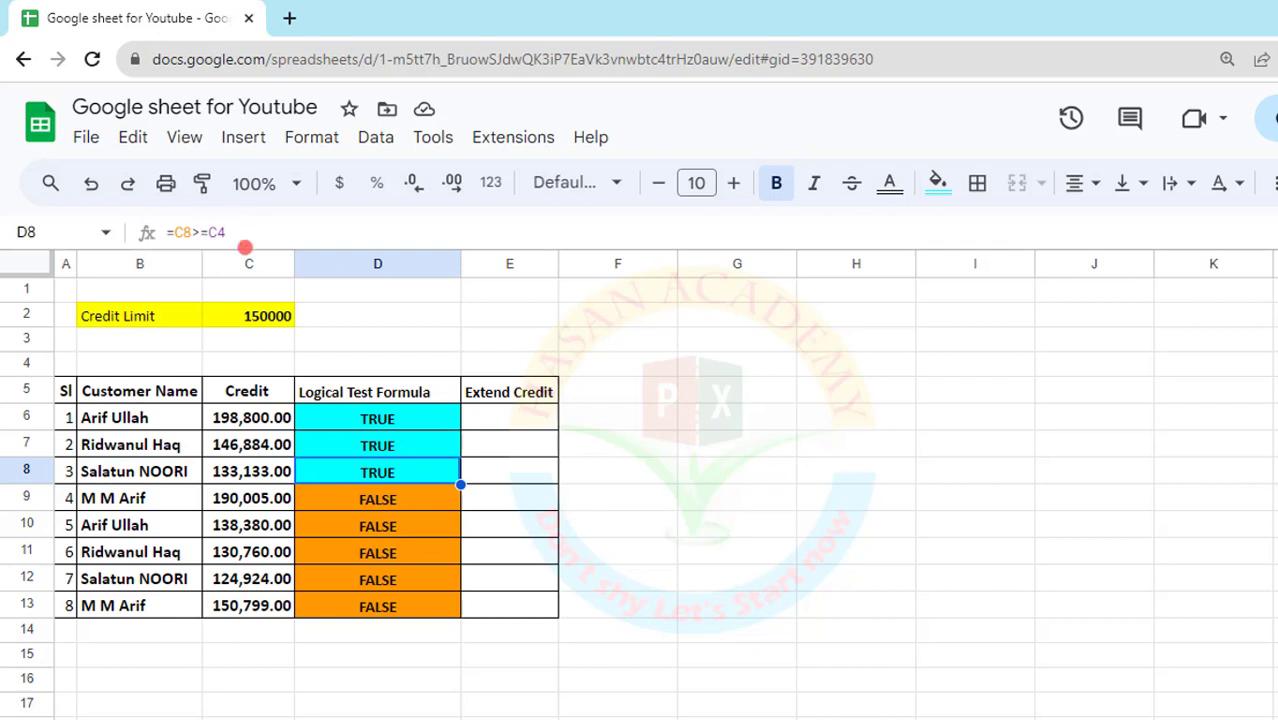
# Make the credit limit reference in D6 absolute, giving =C6>=$C$2, and fill the formula down through D13.
pyautogui.click(376, 419)
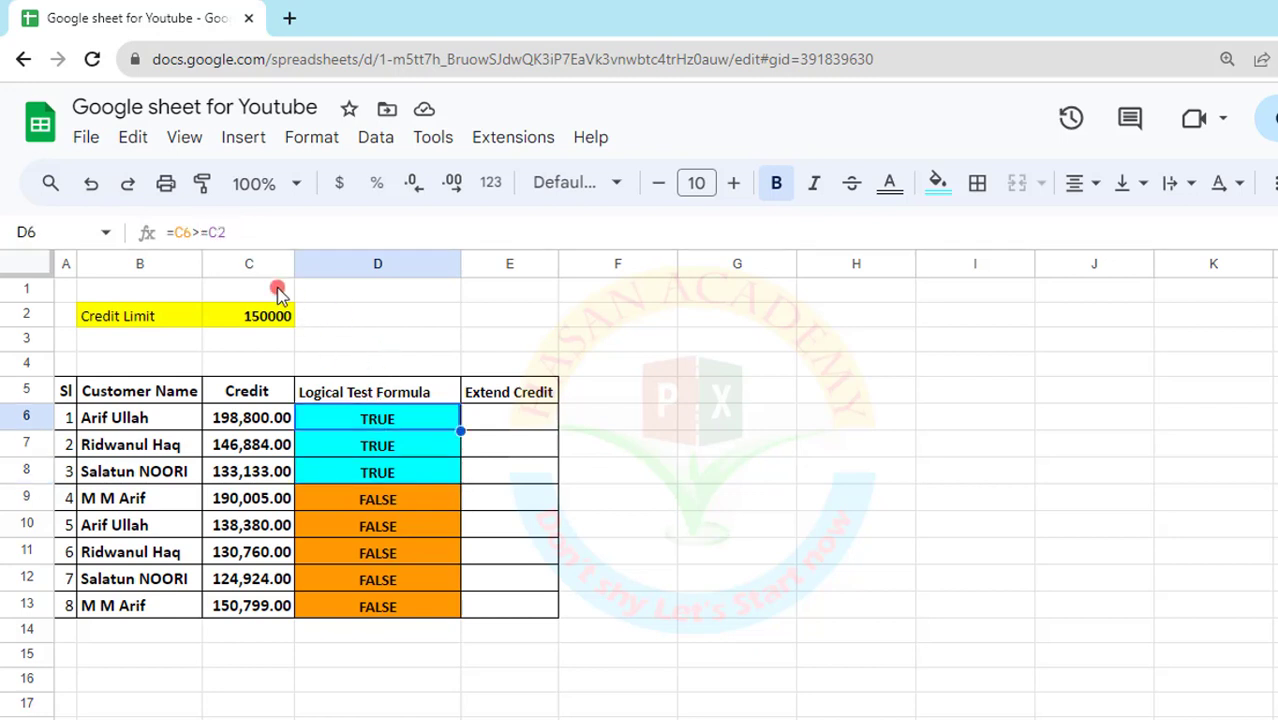
pyautogui.click(226, 232)
pyautogui.moveTo(208, 232); pyautogui.dragTo(252, 247)
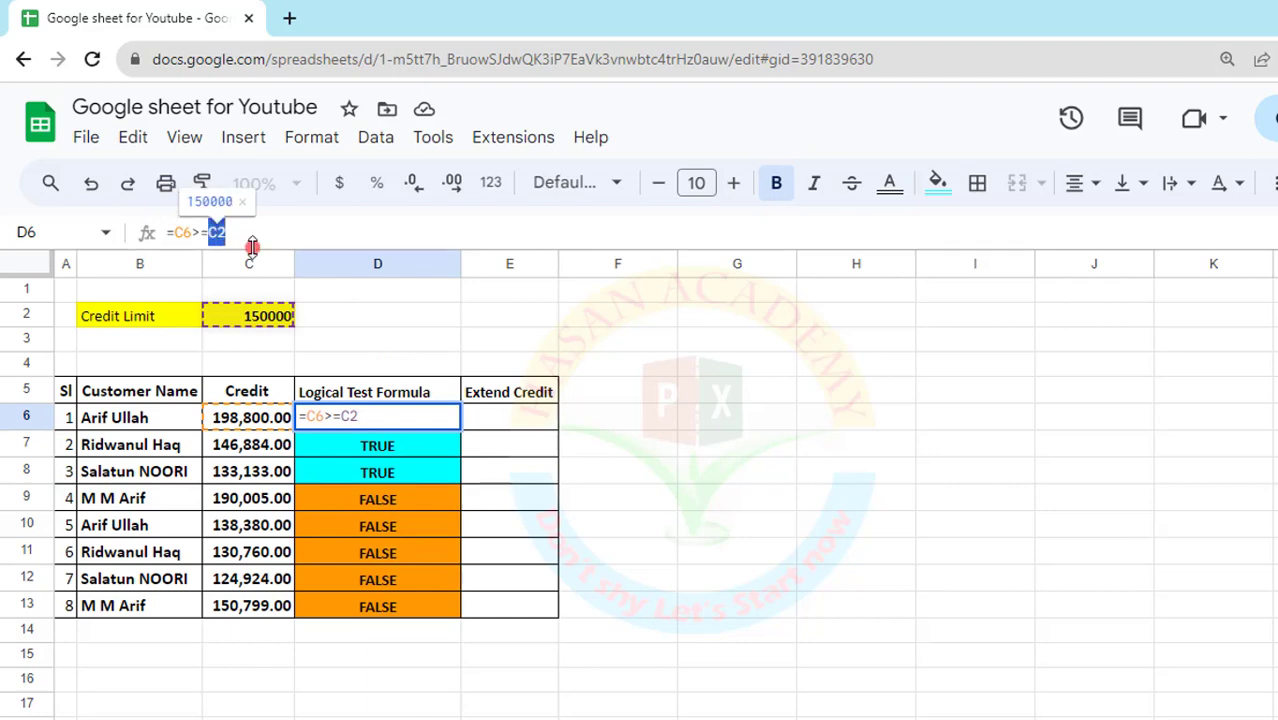
pyautogui.press('F4')
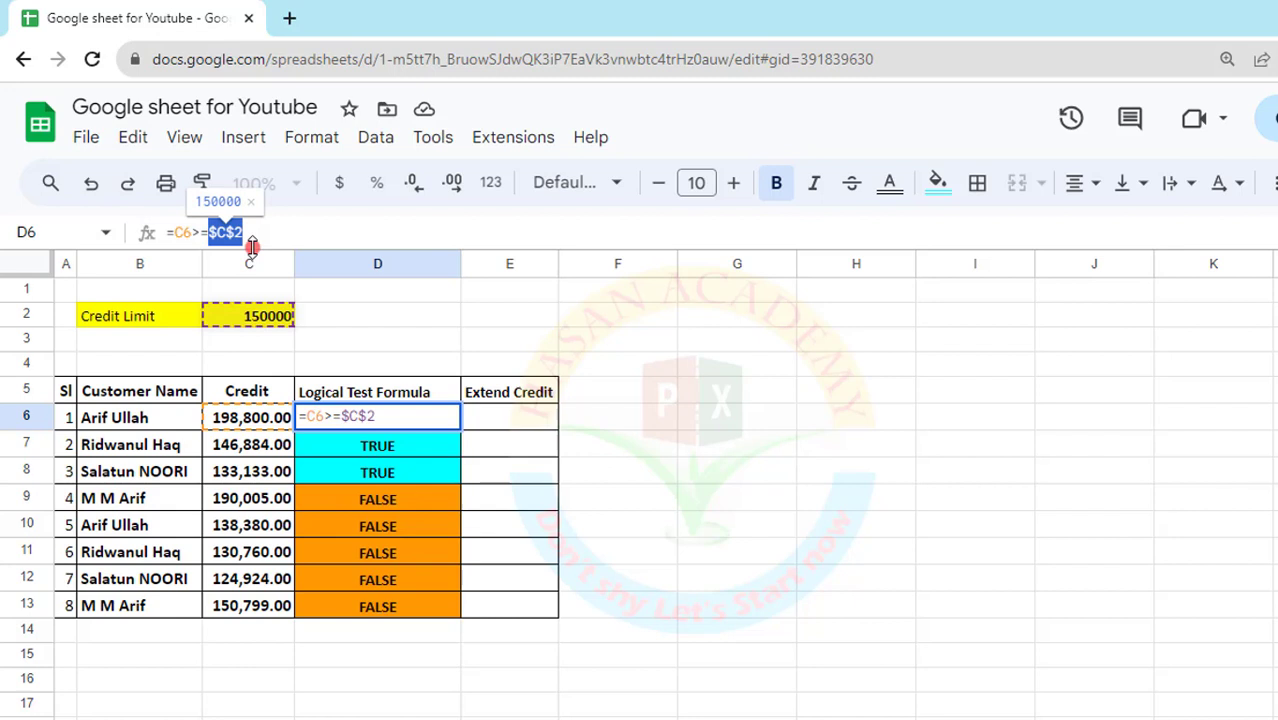
pyautogui.press('Return')
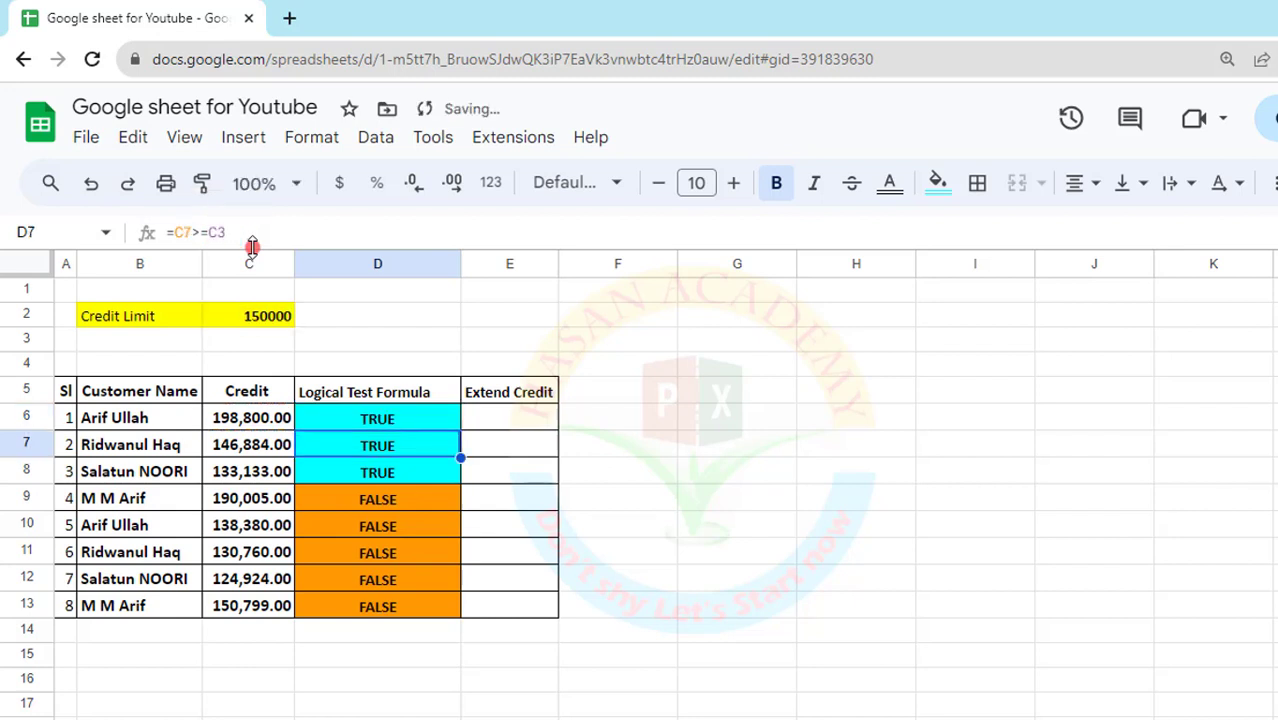
pyautogui.click(406, 413)
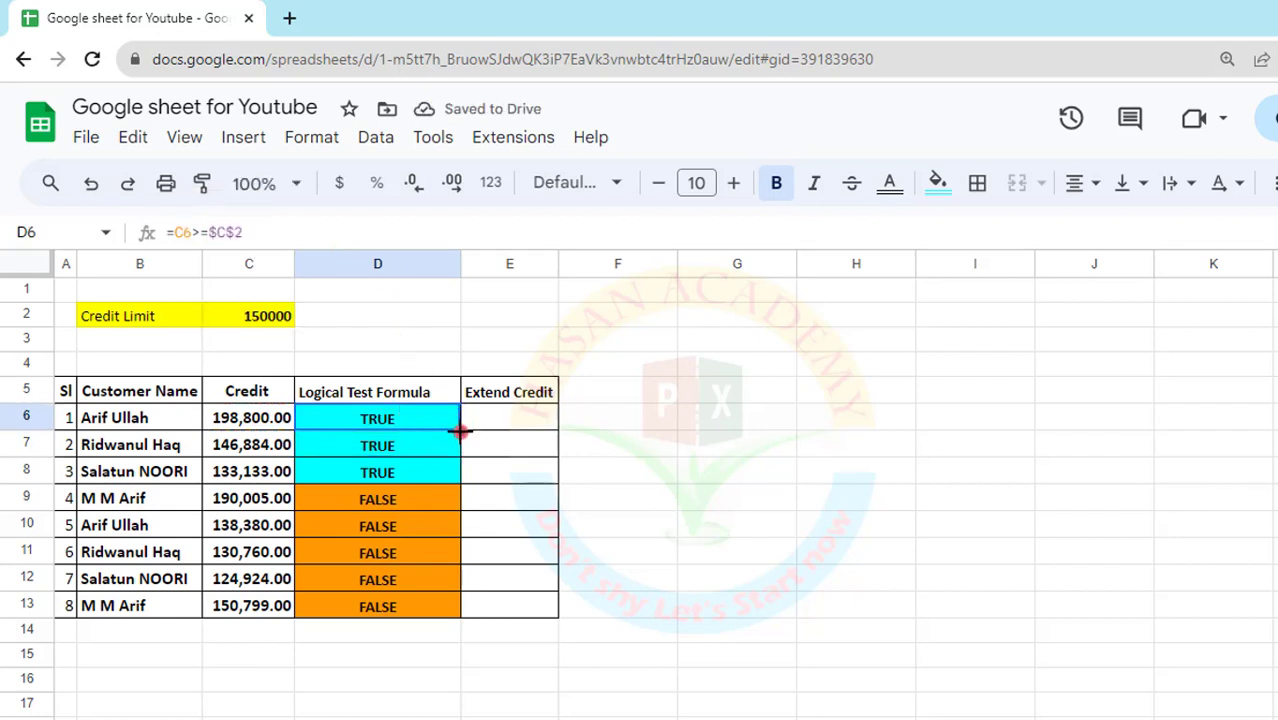
pyautogui.moveTo(458, 430); pyautogui.dragTo(470, 615)
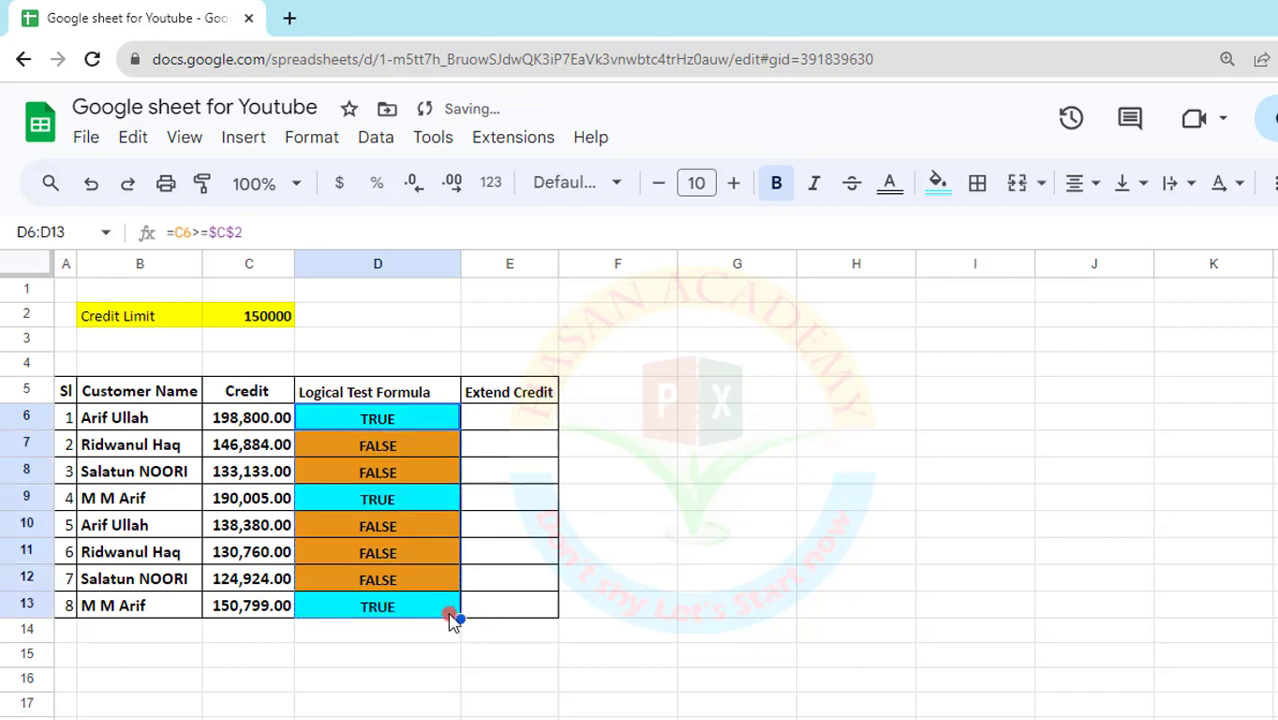
# Check the credits in rows 6 to 9 and row 13 against their logical test results in column D.
pyautogui.click(405, 414)
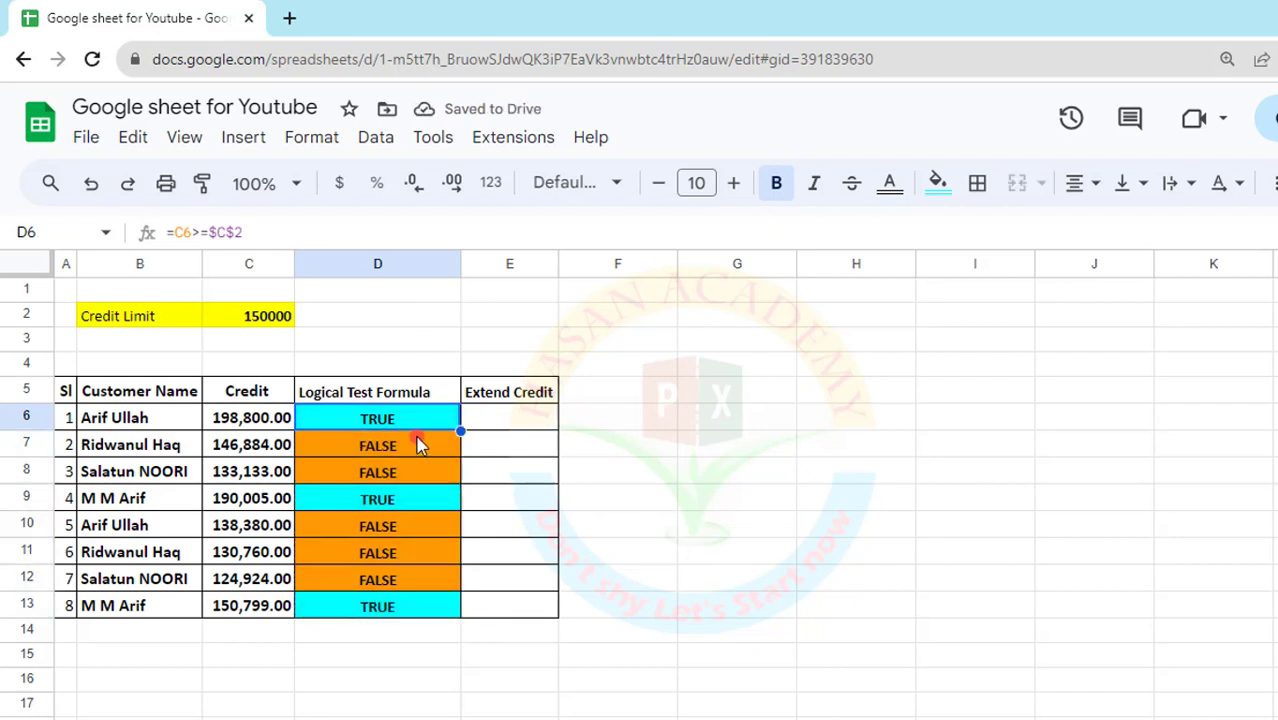
pyautogui.click(253, 425)
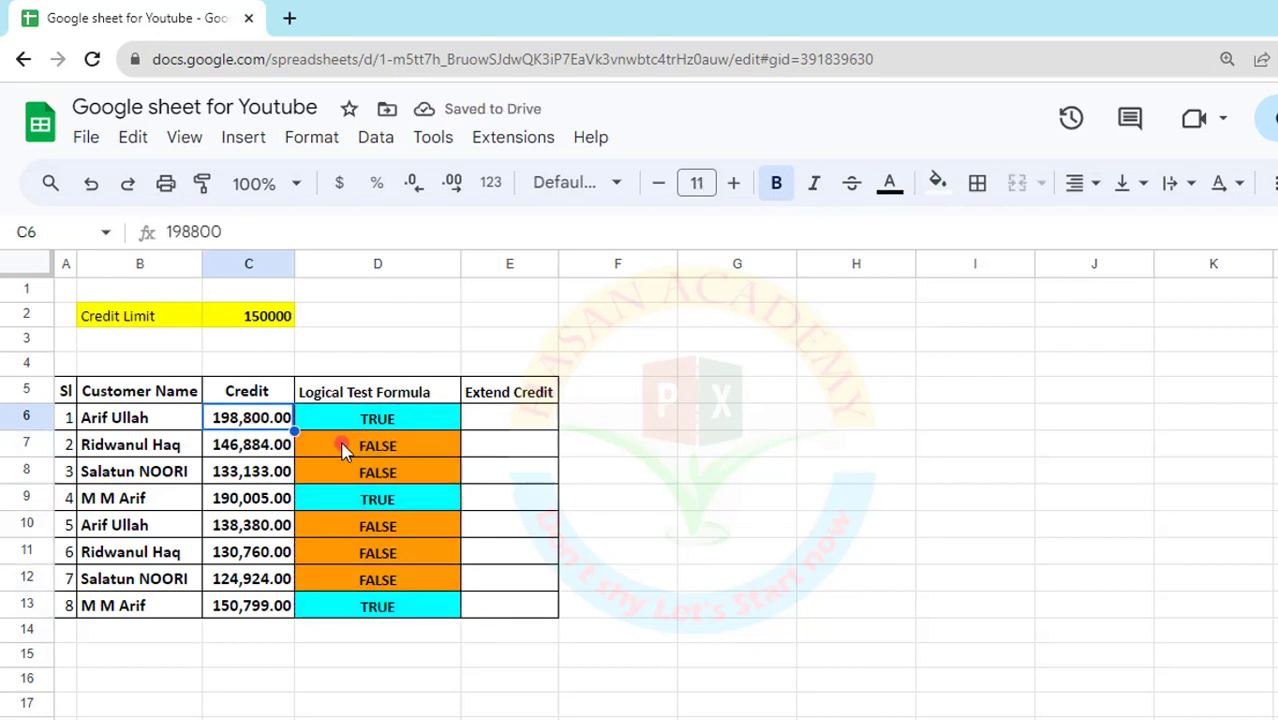
pyautogui.click(340, 446)
pyautogui.click(285, 477)
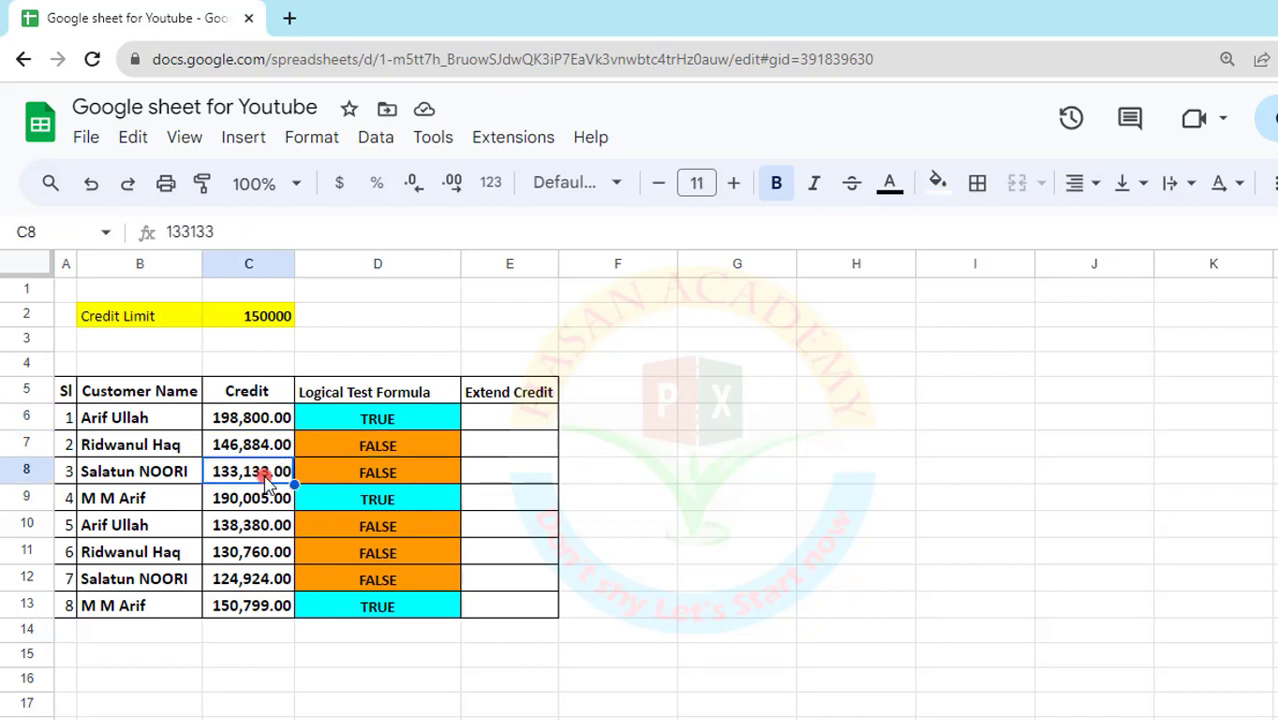
pyautogui.click(402, 479)
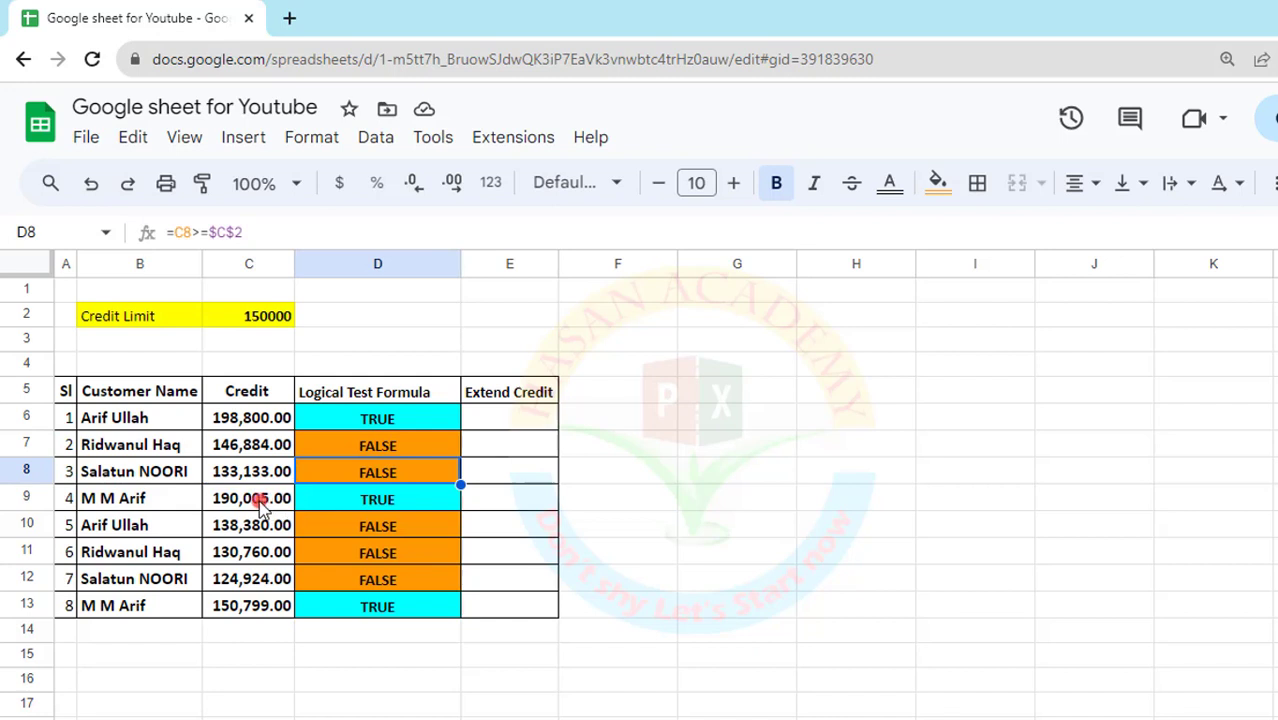
pyautogui.click(258, 500)
pyautogui.click(336, 501)
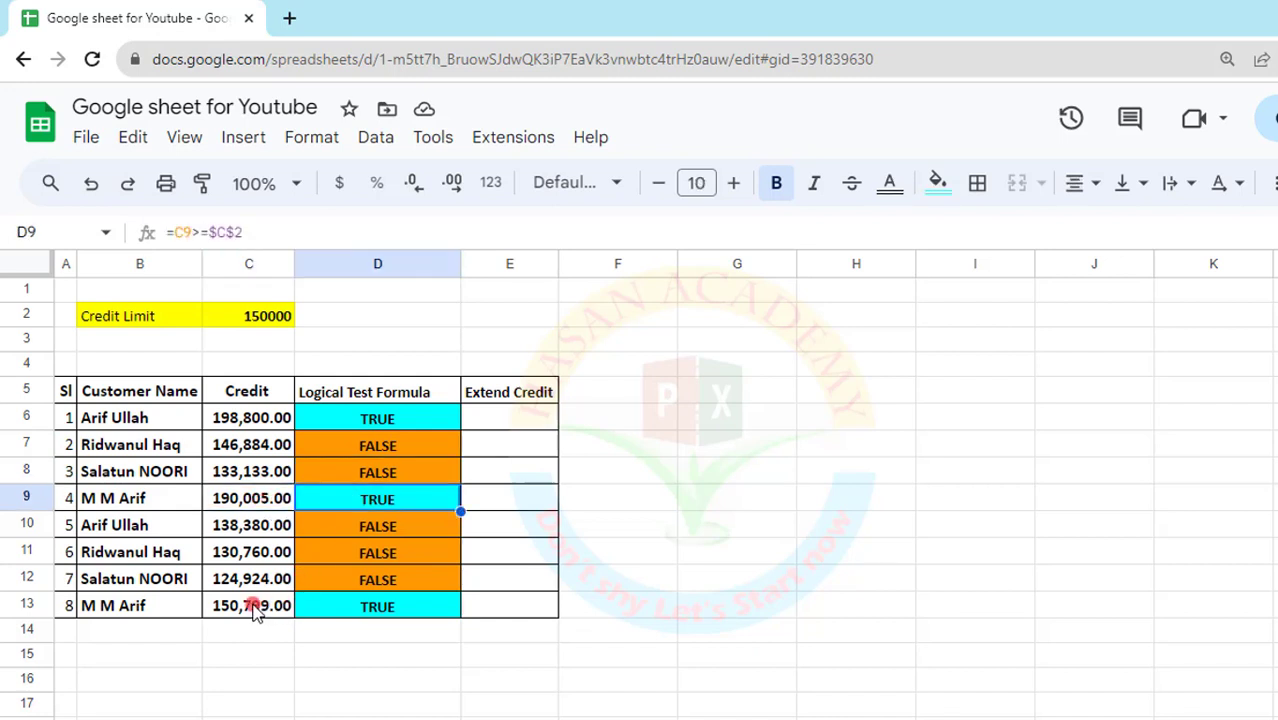
pyautogui.click(284, 607)
pyautogui.click(345, 603)
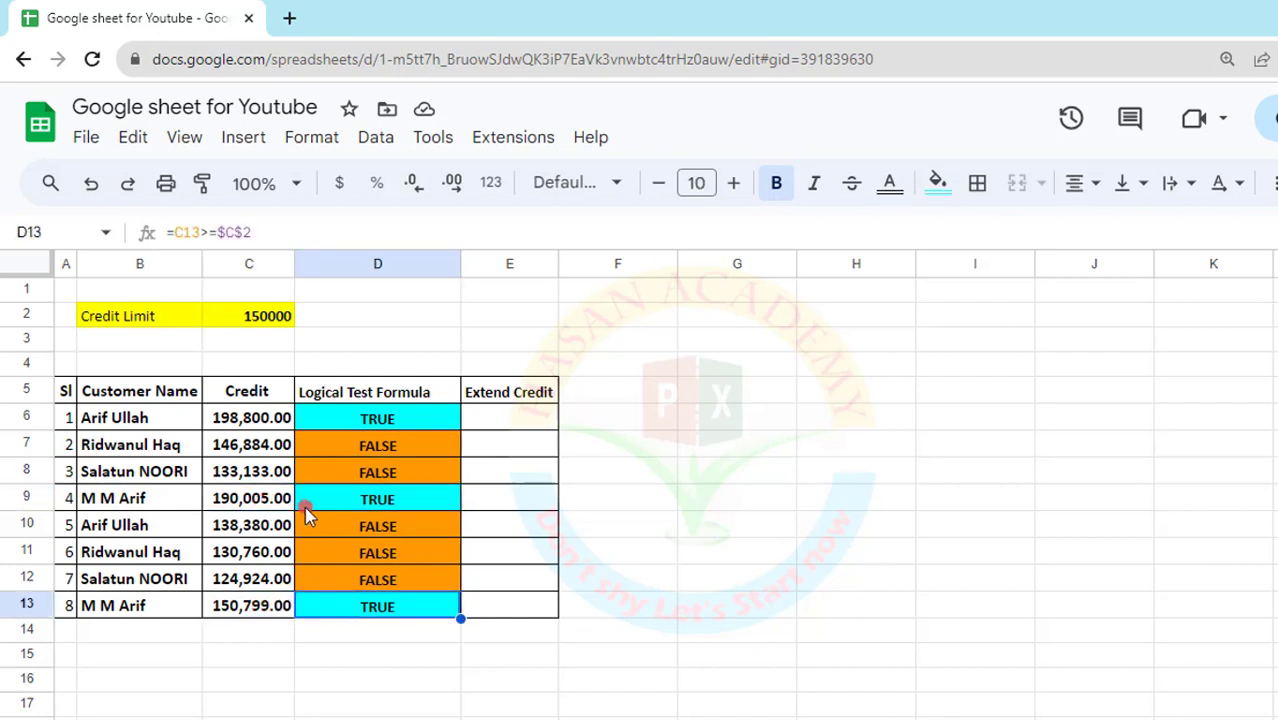
pyautogui.click(369, 423)
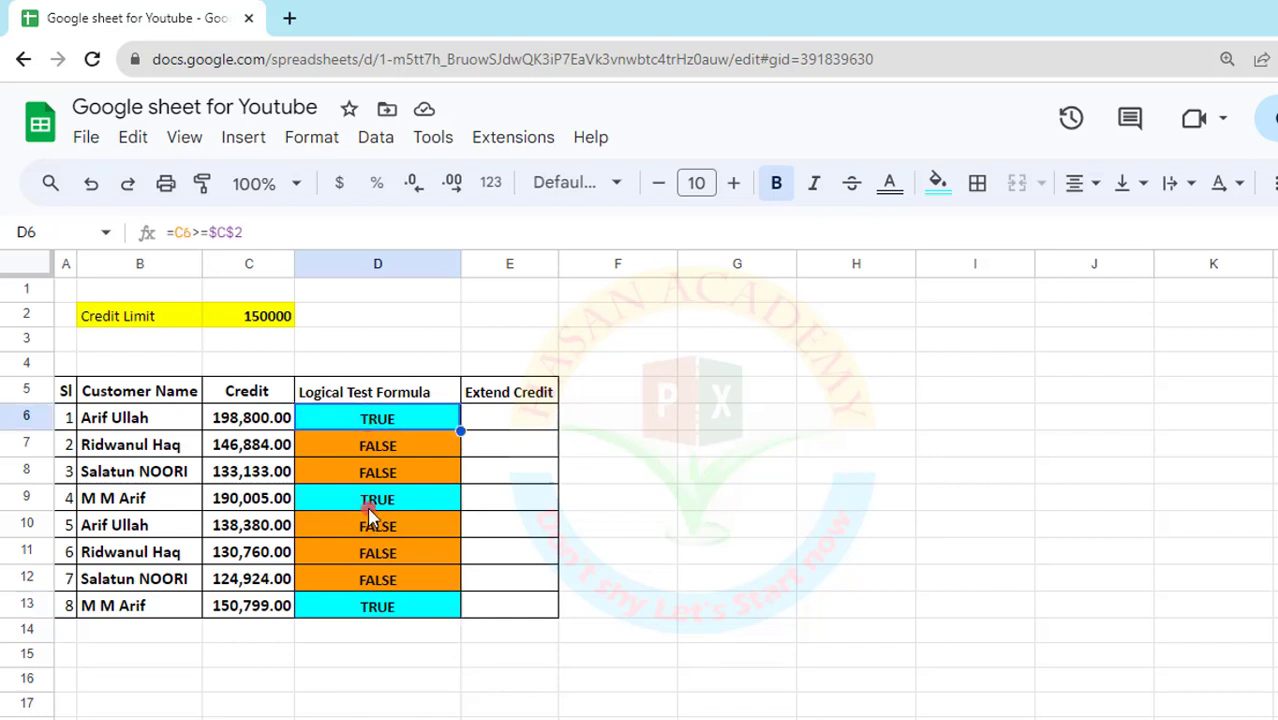
# Start an IF formula in E6 with the logical expression C6>=C2.
pyautogui.click(519, 420)
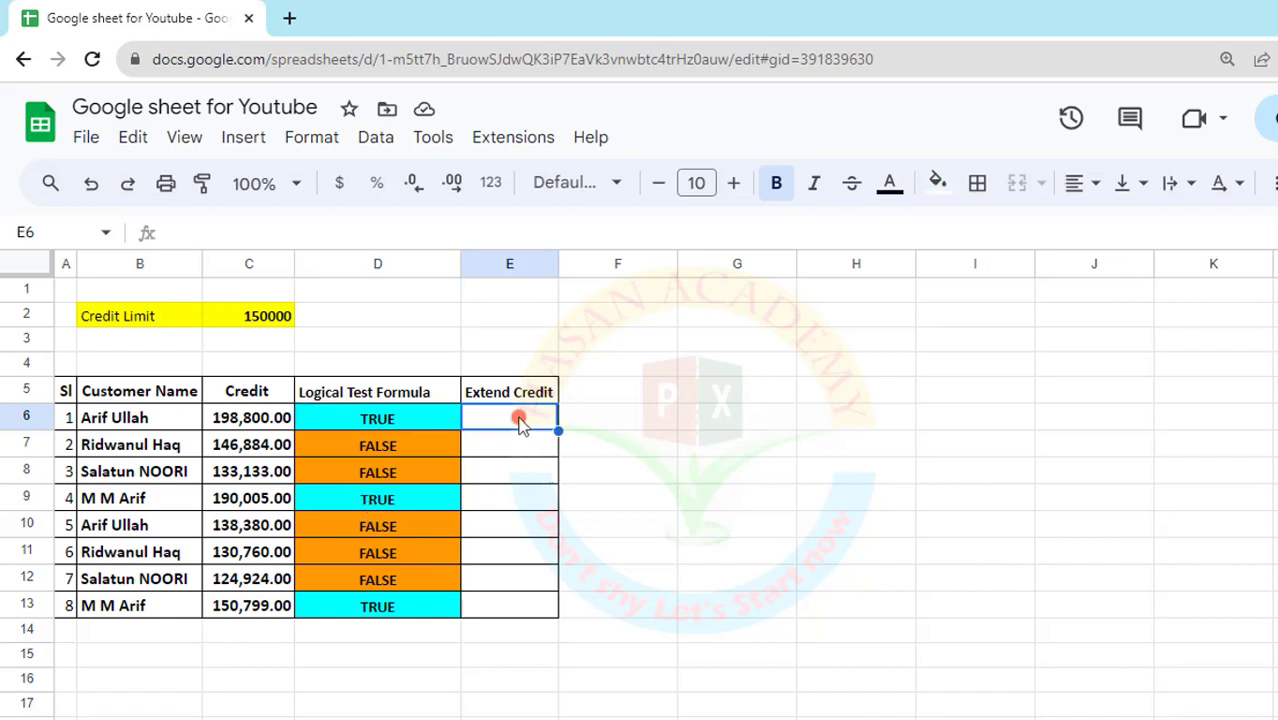
pyautogui.write('=')
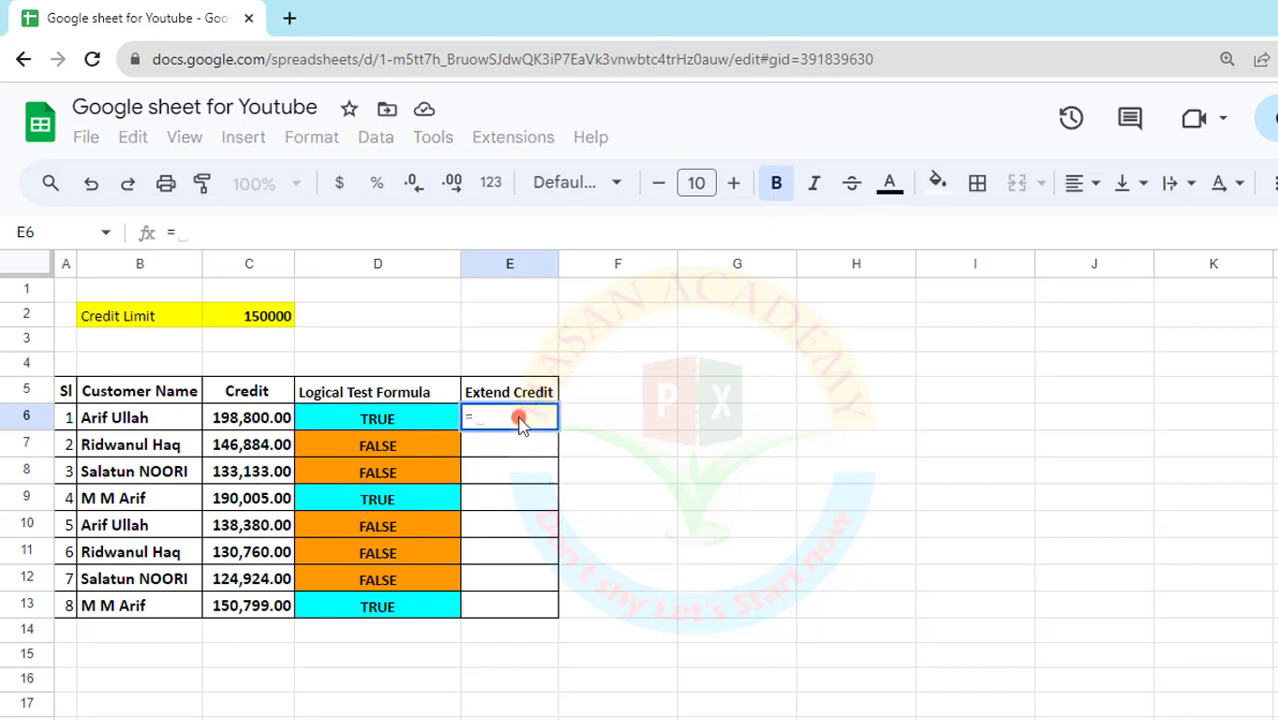
pyautogui.write('if')
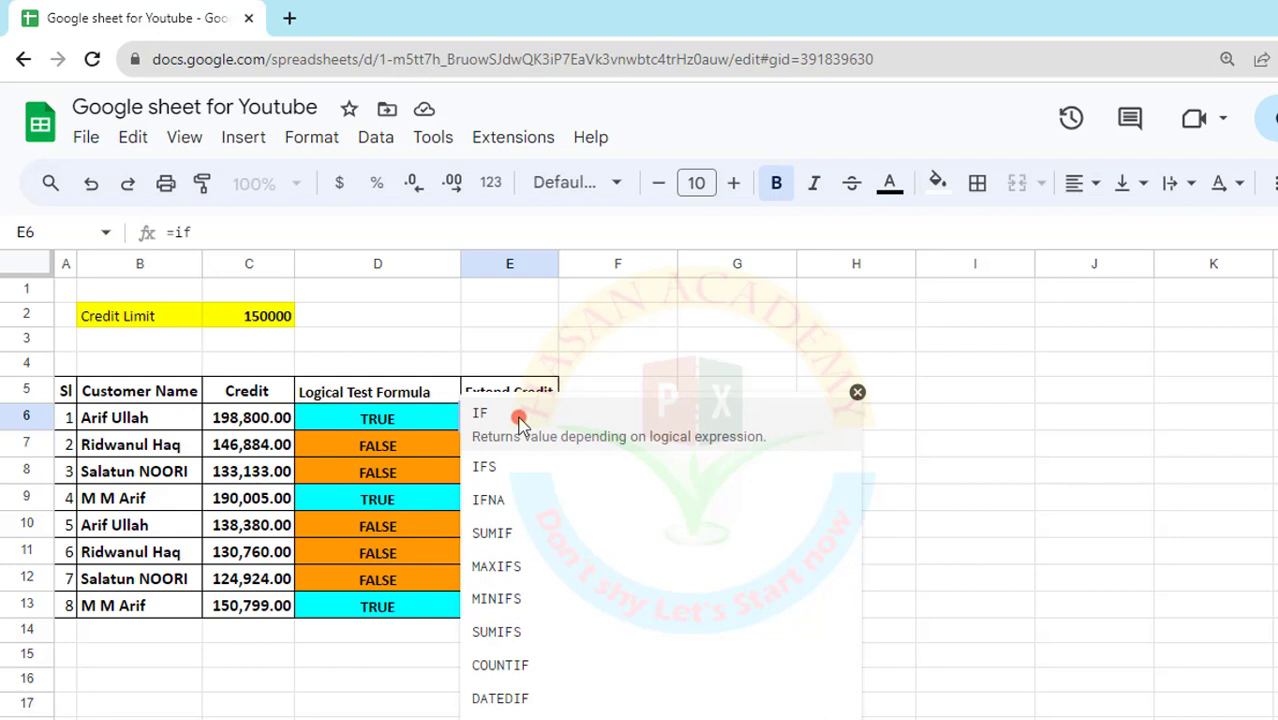
pyautogui.write('(')
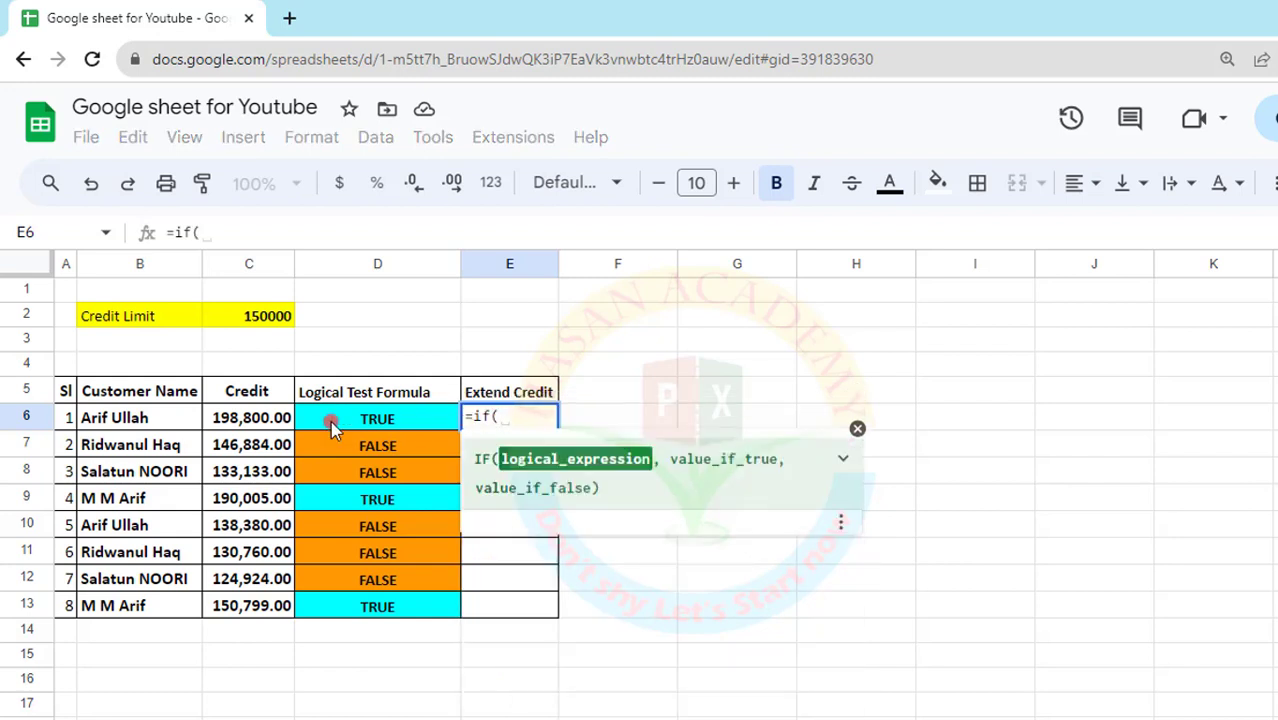
pyautogui.click(247, 420)
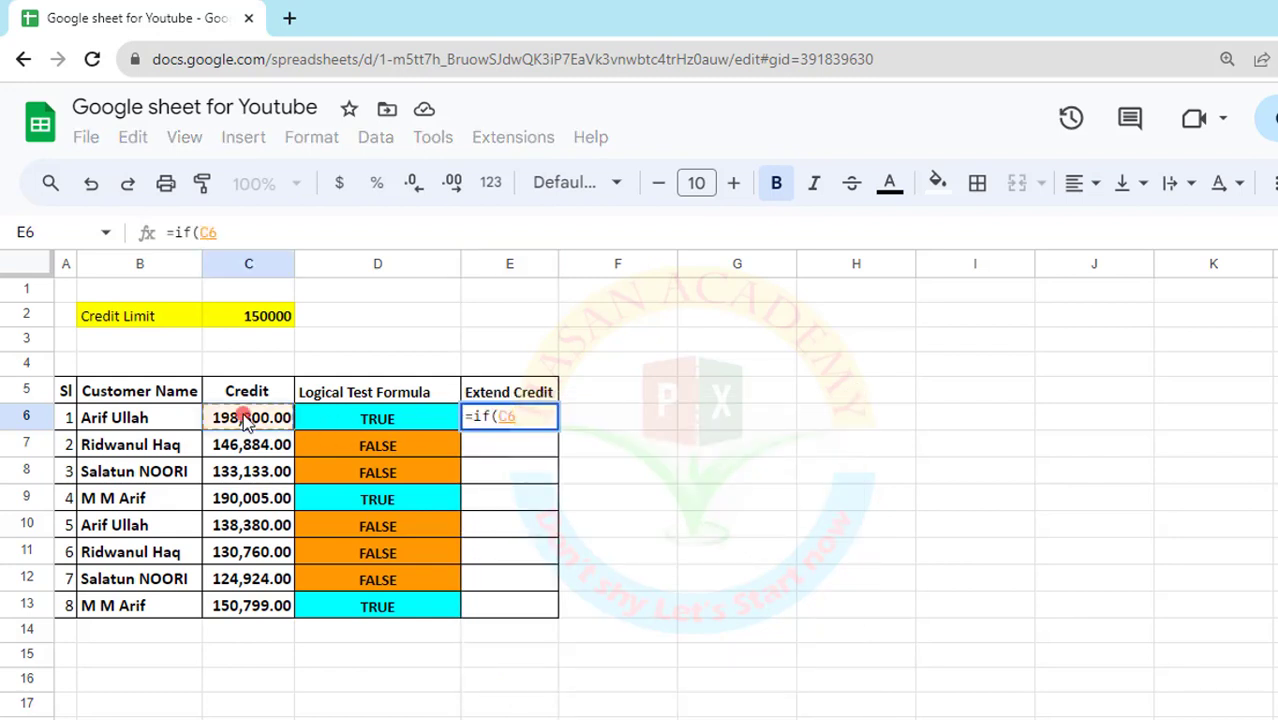
pyautogui.write('>')
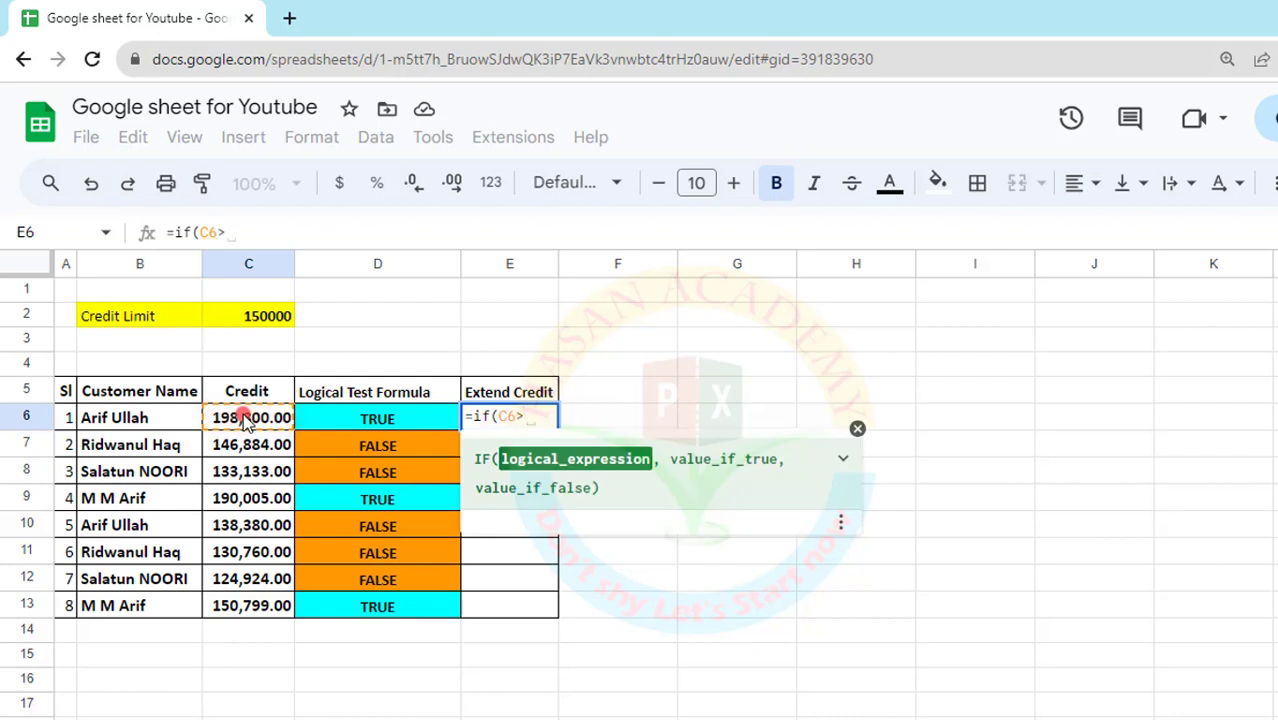
pyautogui.write('=')
pyautogui.click(232, 316)
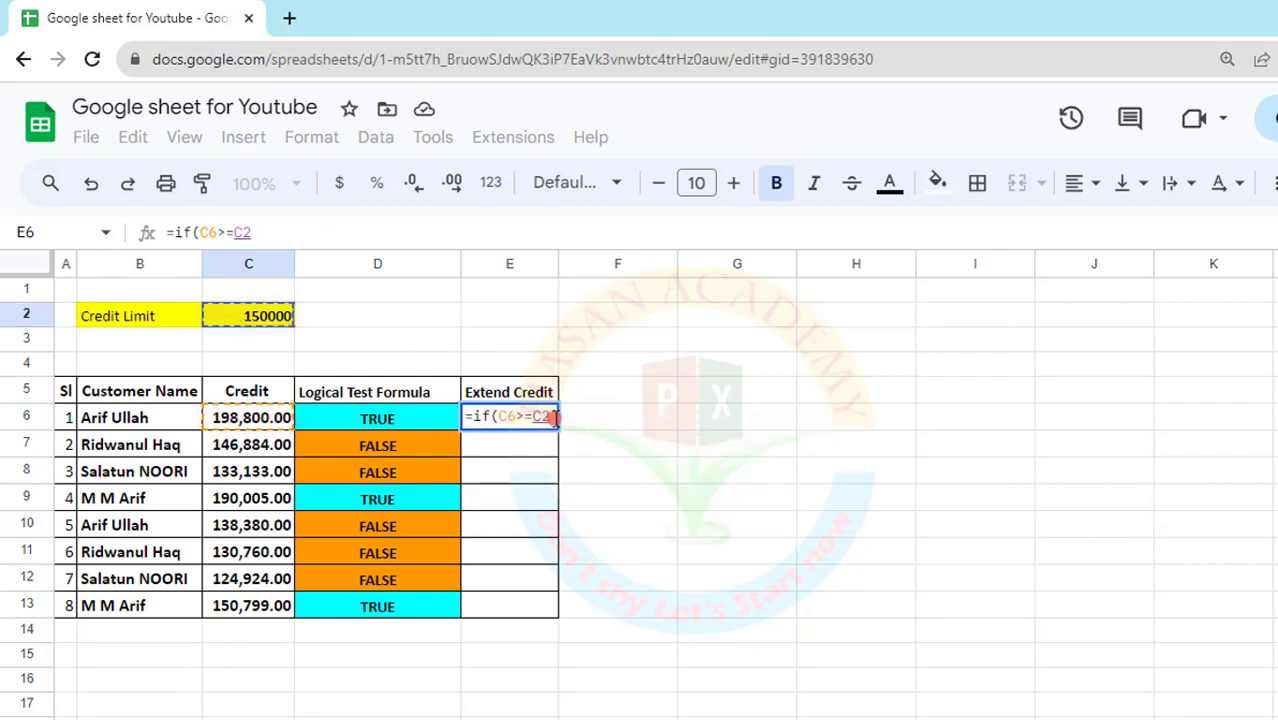
# Make the credit limit reference in the E6 IF formula absolute as $C$2.
pyautogui.doubleClick(535, 416)
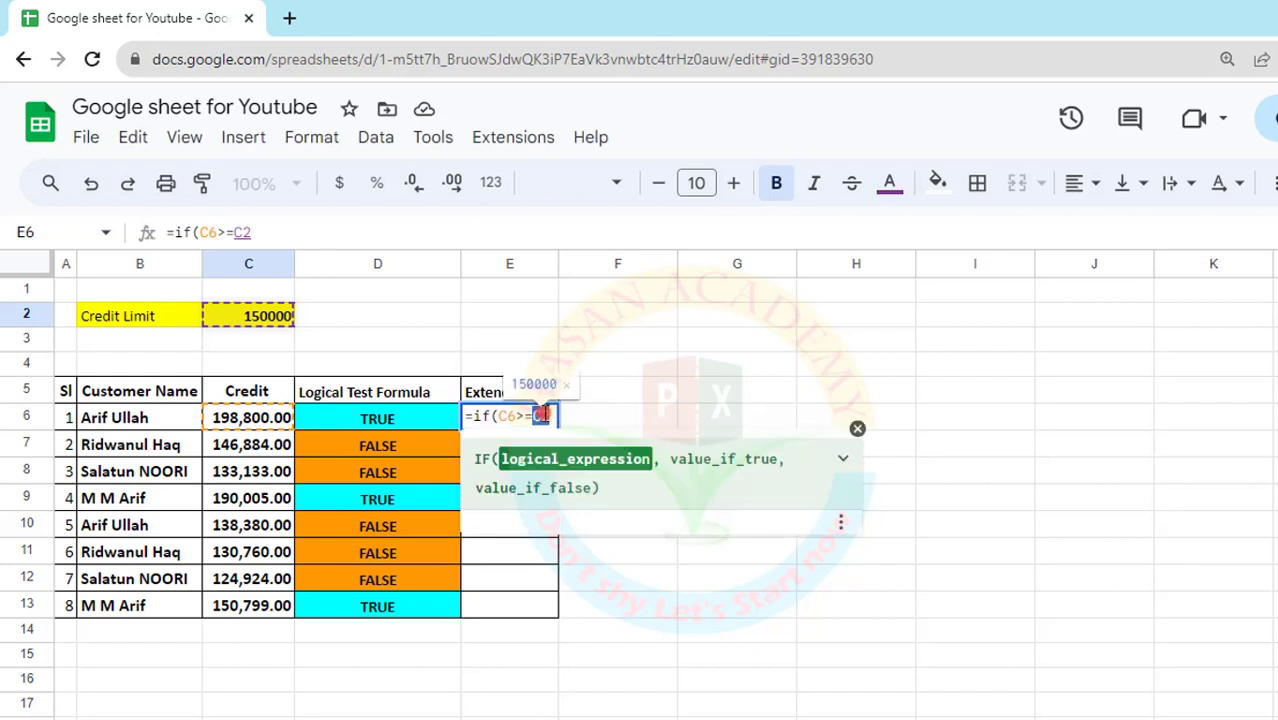
pyautogui.press('F4')
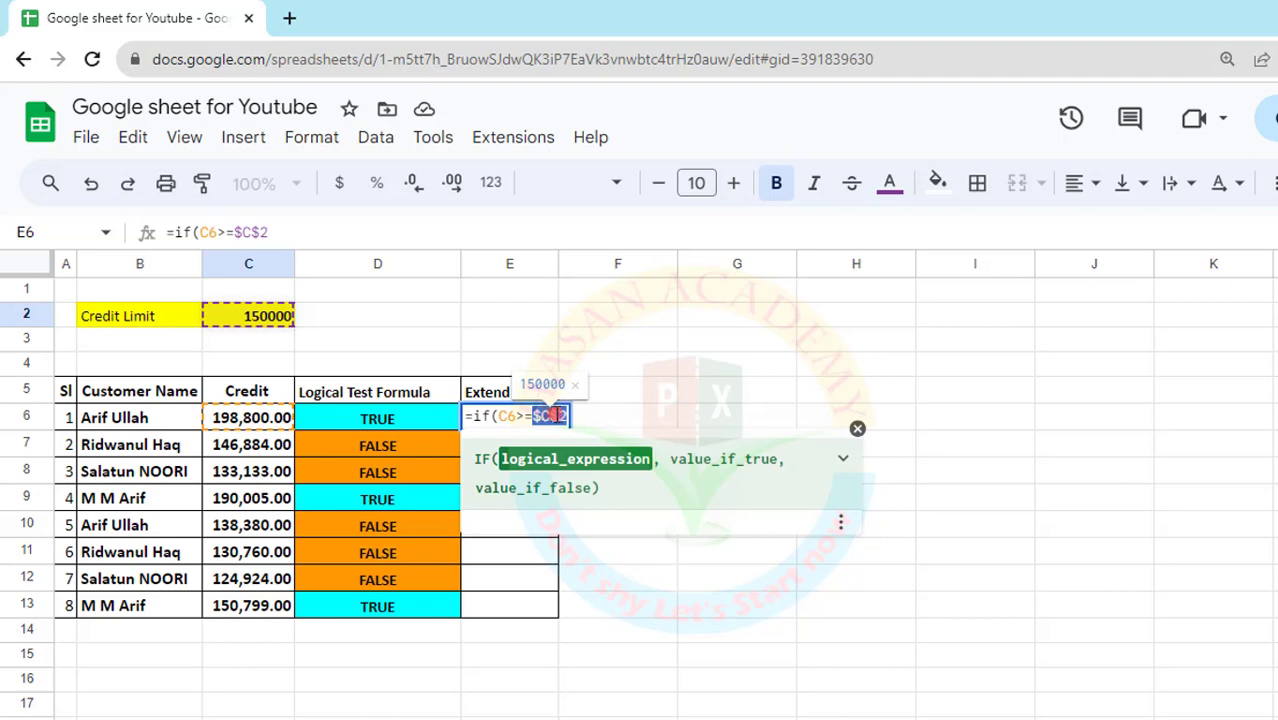
pyautogui.click(572, 420)
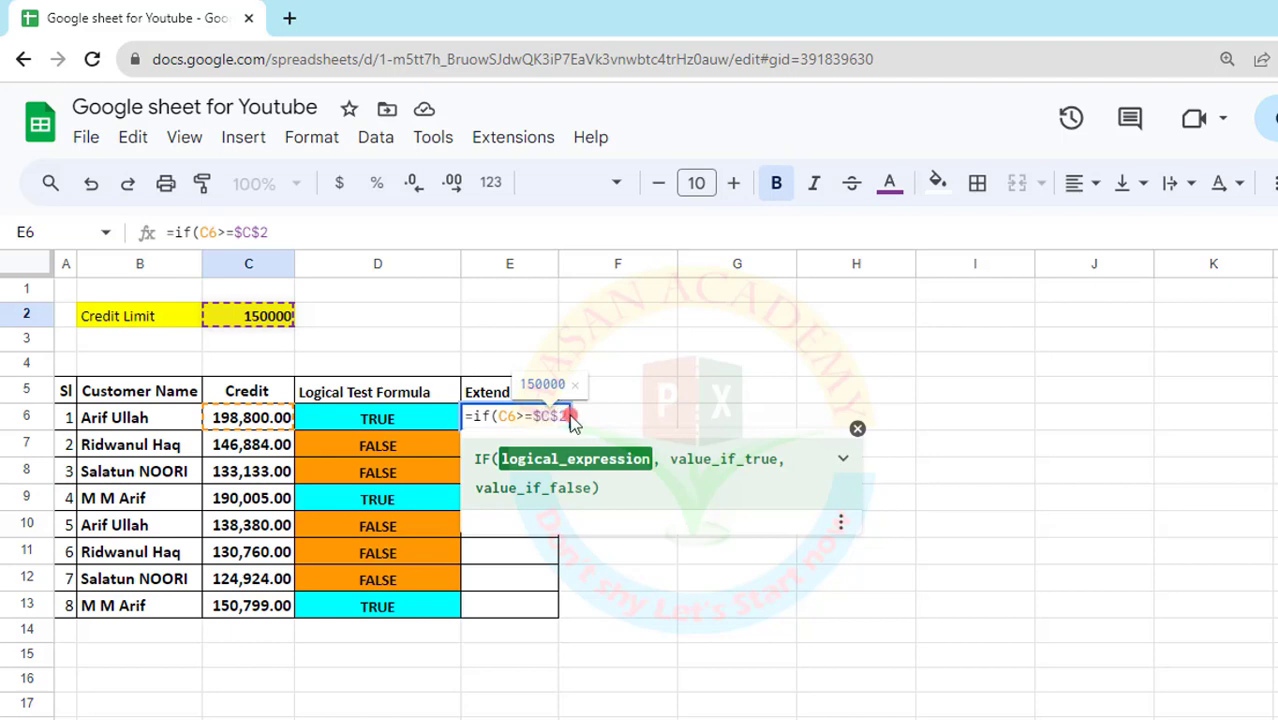
# Add "Extend" as the value_if_true argument of the IF formula in E6.
pyautogui.click(317, 236)
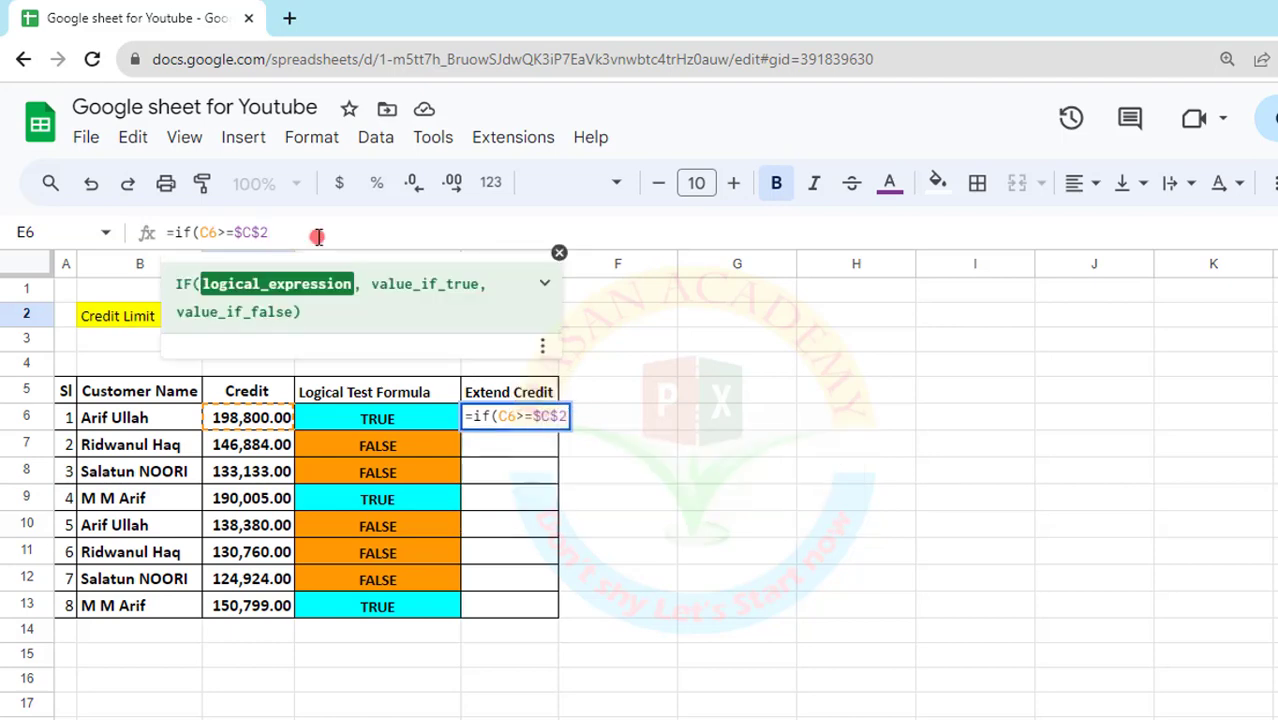
pyautogui.write(',')
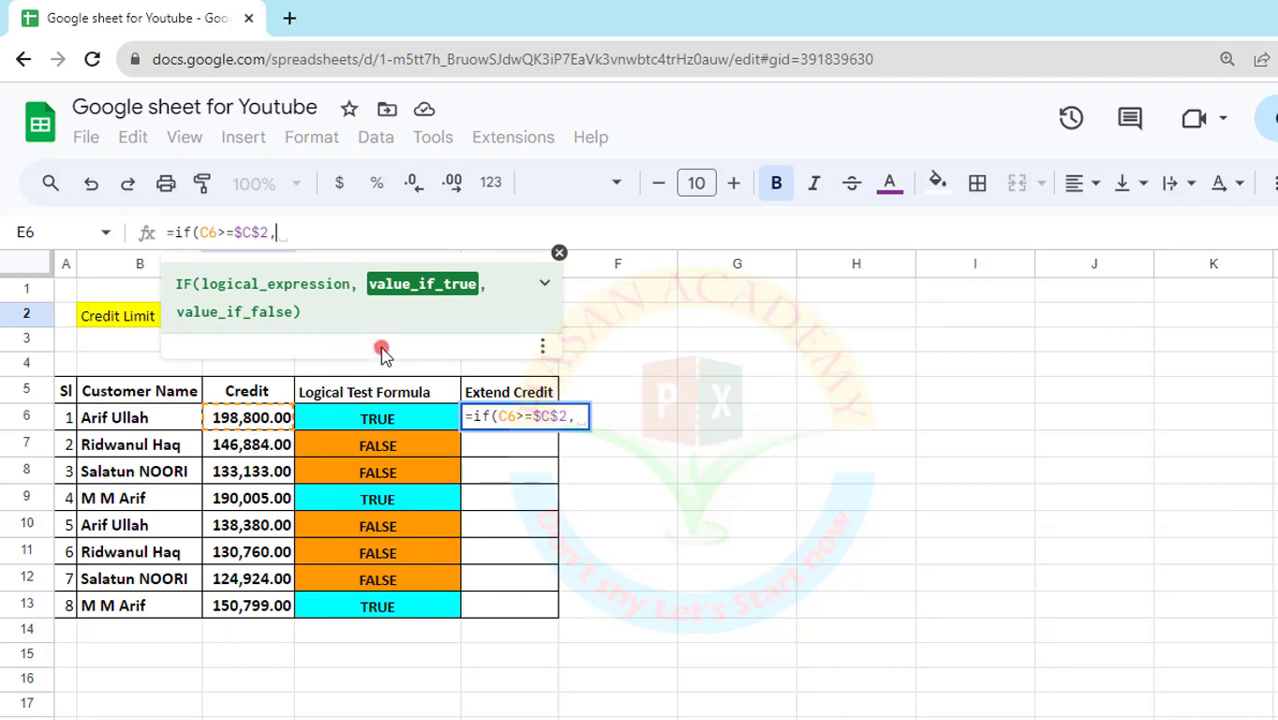
pyautogui.write('"')
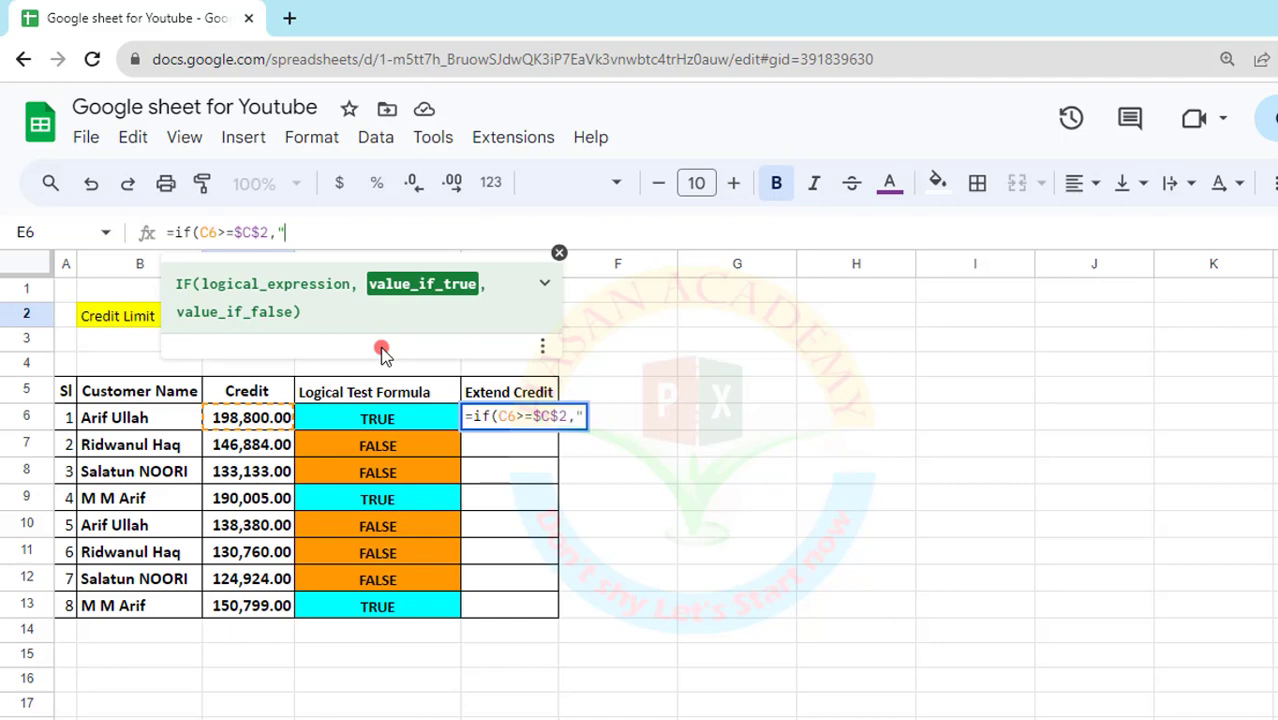
pyautogui.write('e')
pyautogui.press('BackSpace')
pyautogui.write('Exte')
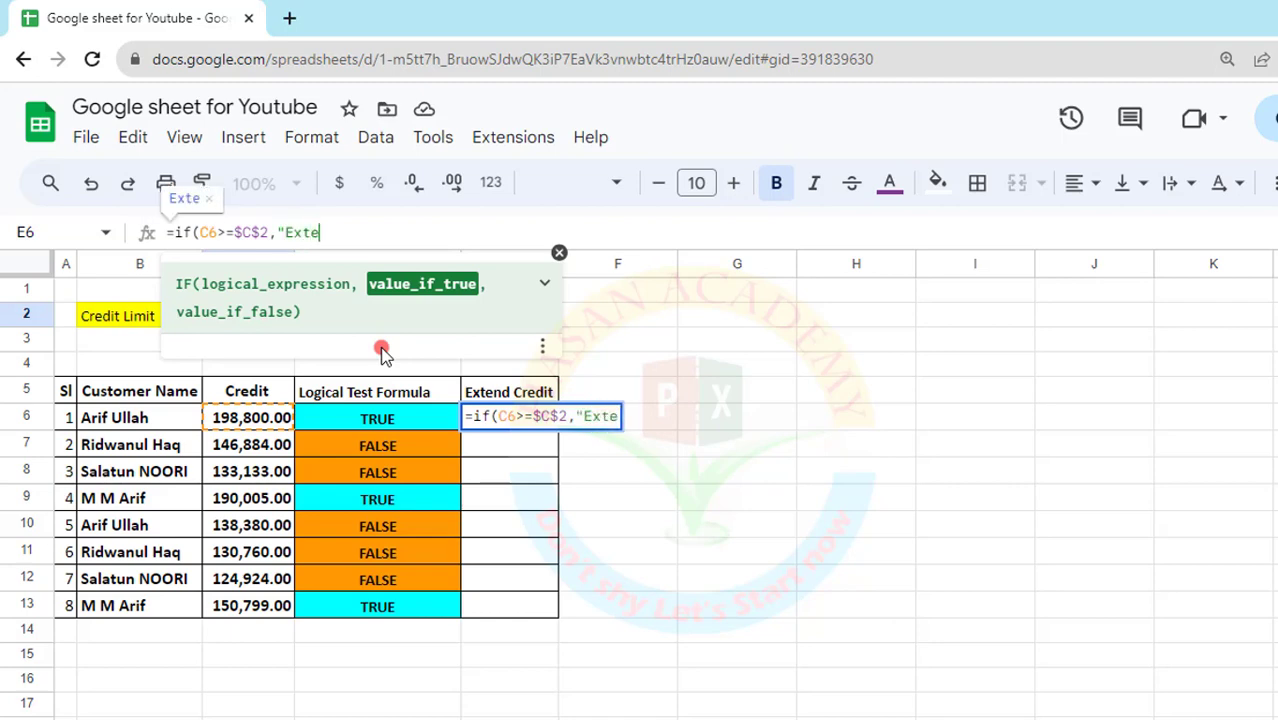
pyautogui.write('nd')
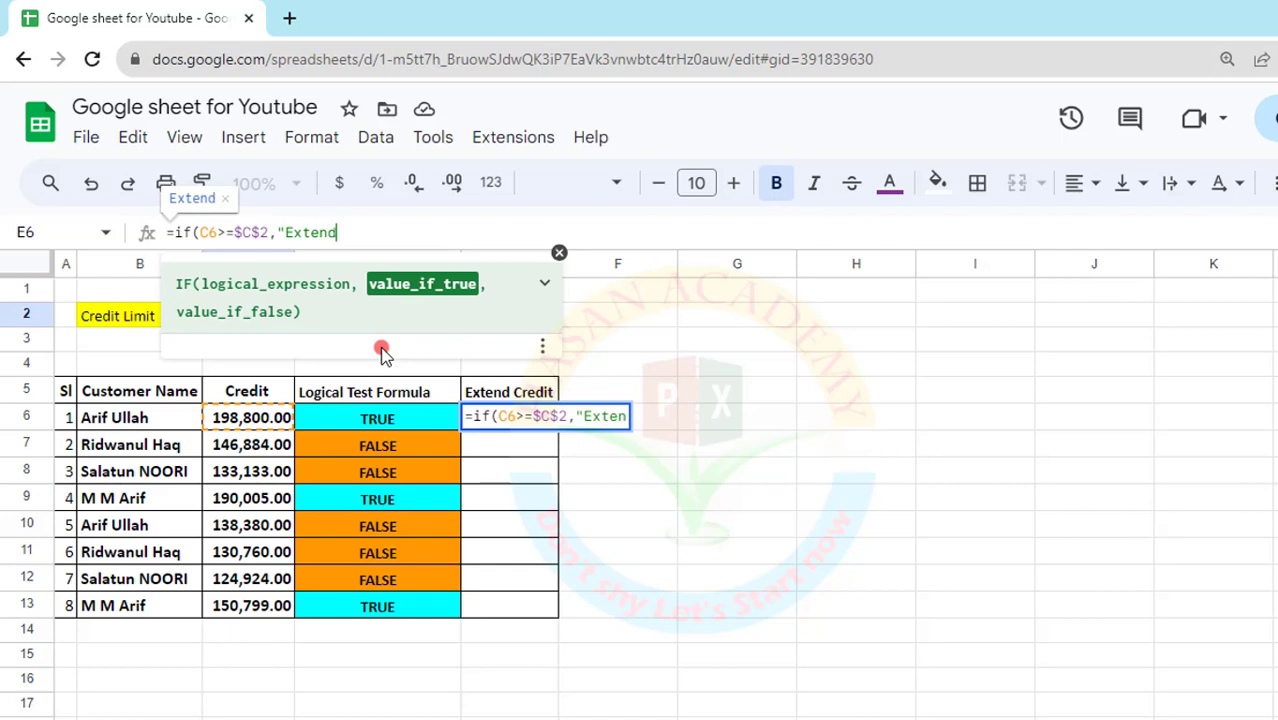
pyautogui.write('",')
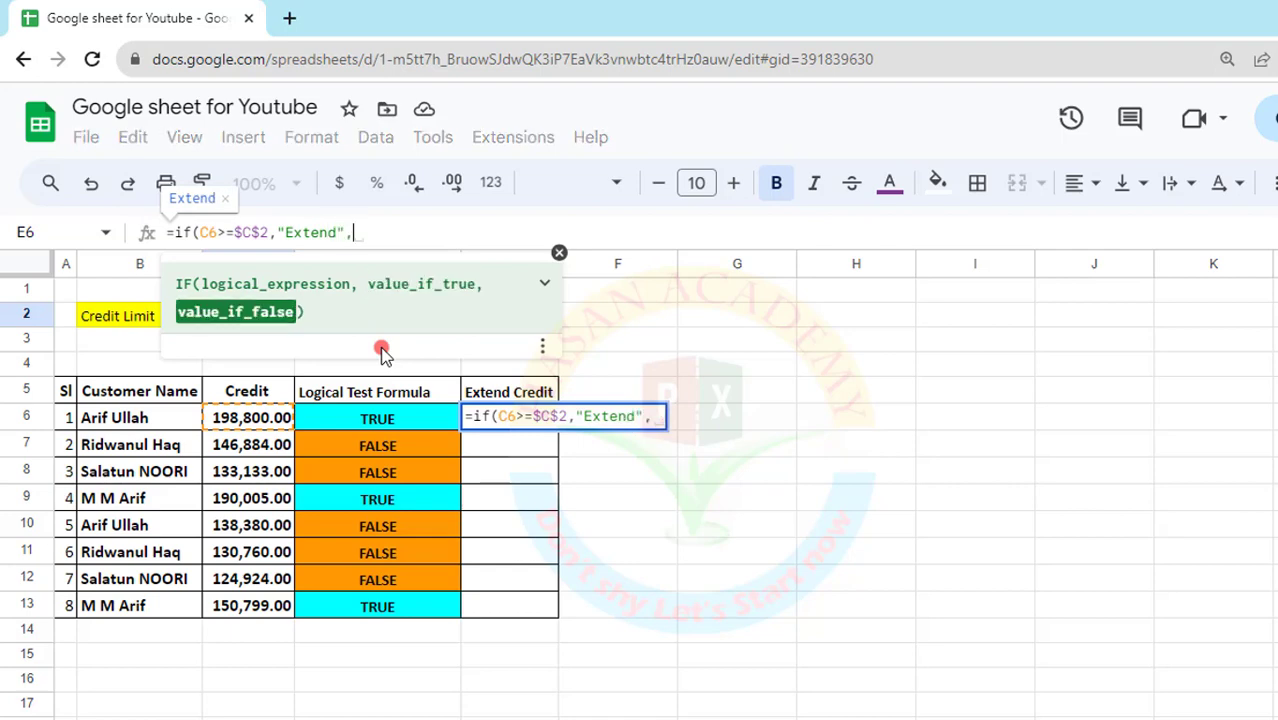
# Complete the E6 formula with "Okay" as value_if_false and accept the suggested autofill down through E13.
pyautogui.write('"')
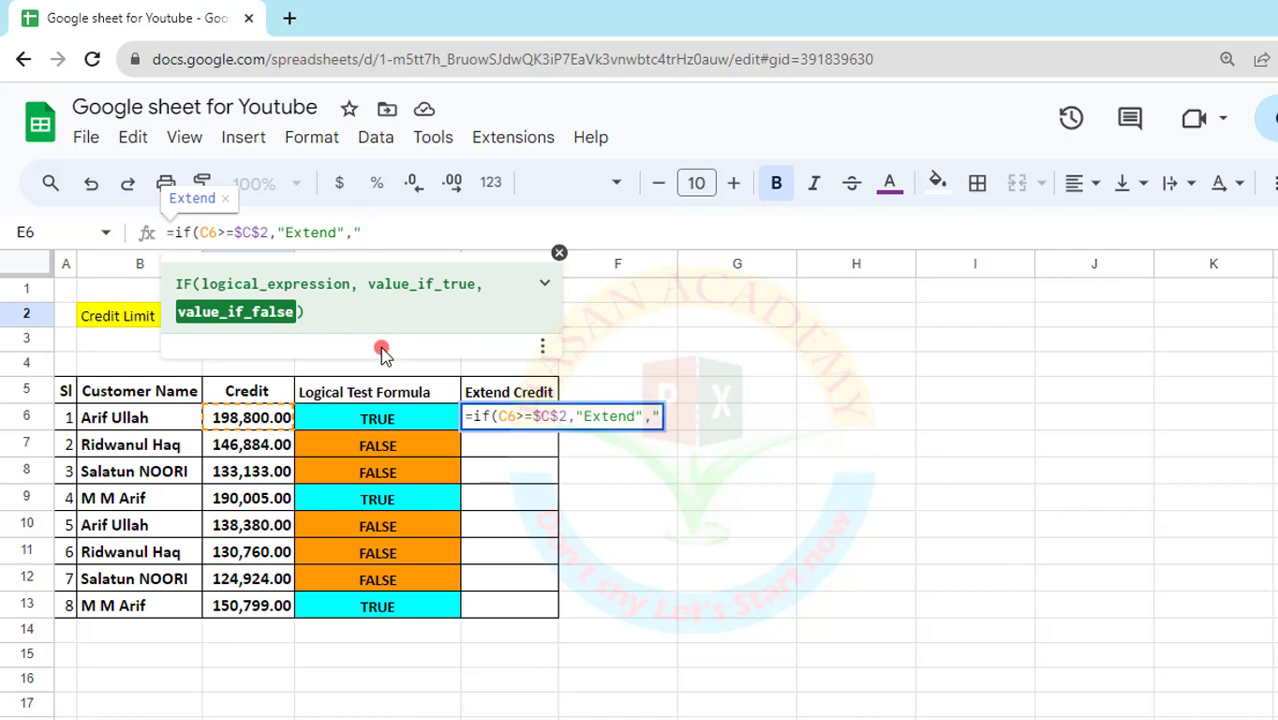
pyautogui.write('Oka')
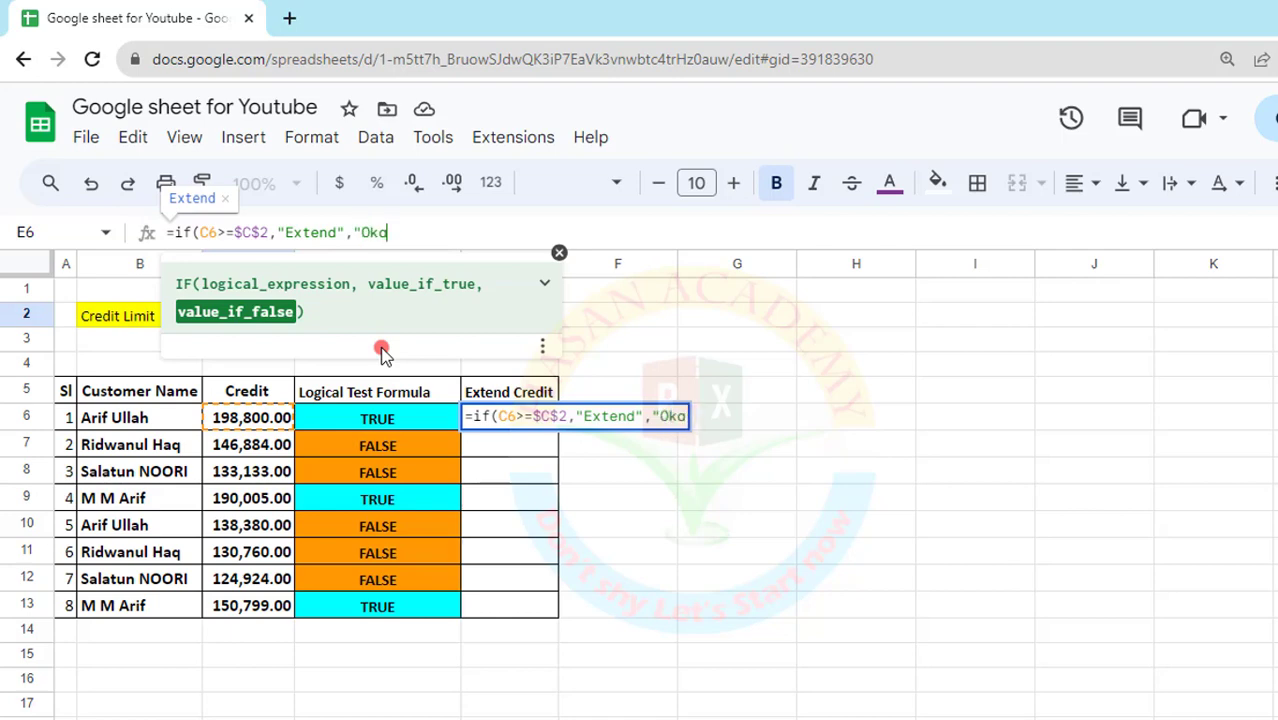
pyautogui.write('y')
pyautogui.press('BackSpace')
pyautogui.write('y")')
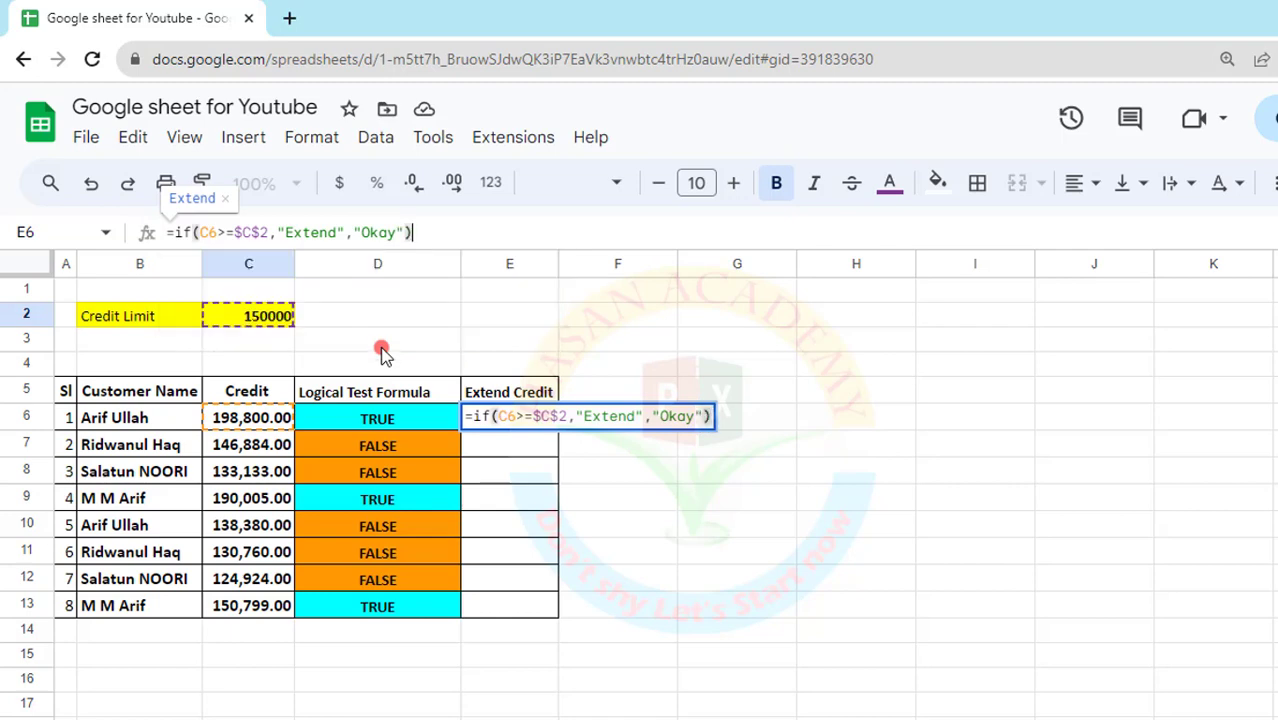
pyautogui.press('Return')
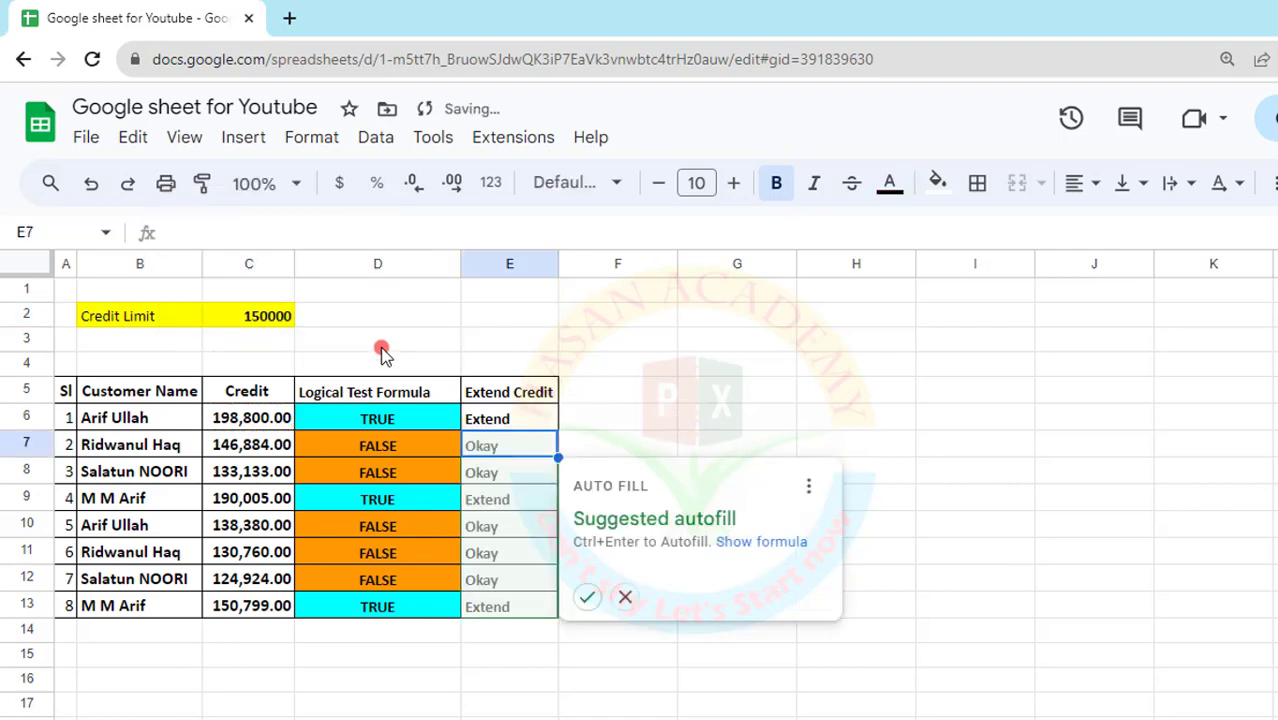
pyautogui.click(587, 597)
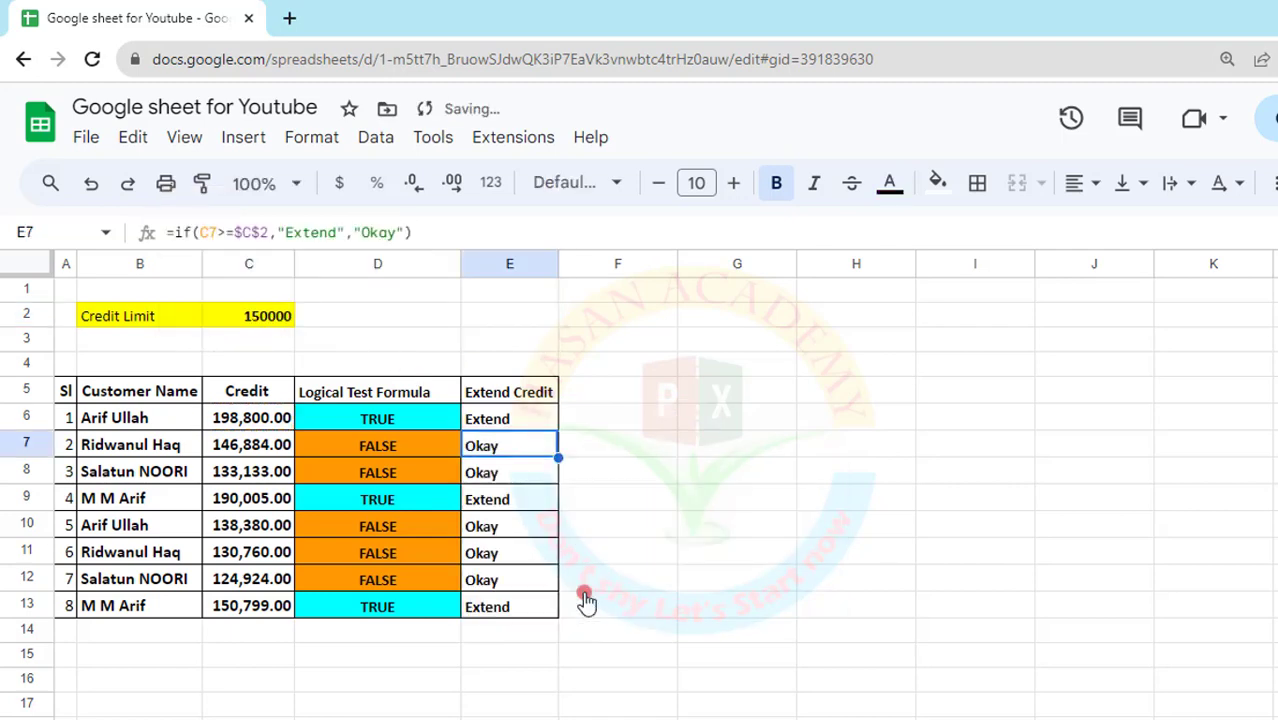
# Compare the Extend Credit results in rows 6, 9 and 13 with their logical tests, checking row 6 against its credit too.
pyautogui.click(496, 422)
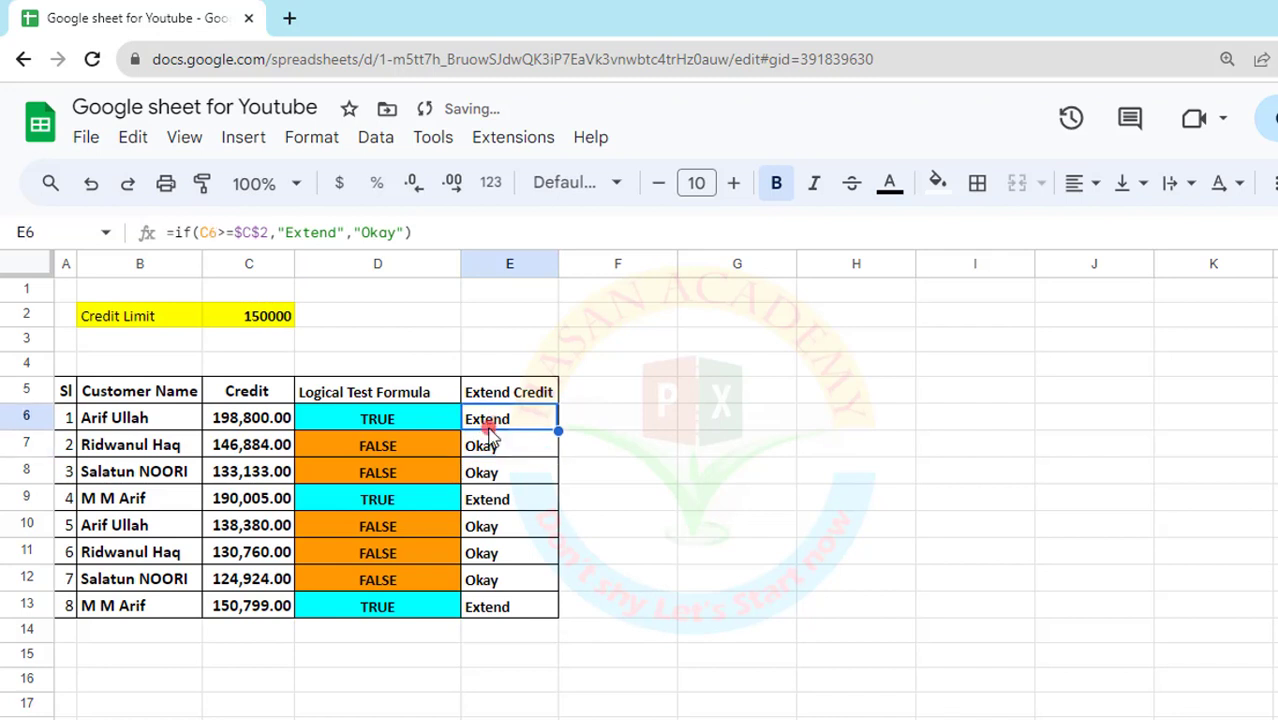
pyautogui.click(256, 422)
pyautogui.click(517, 422)
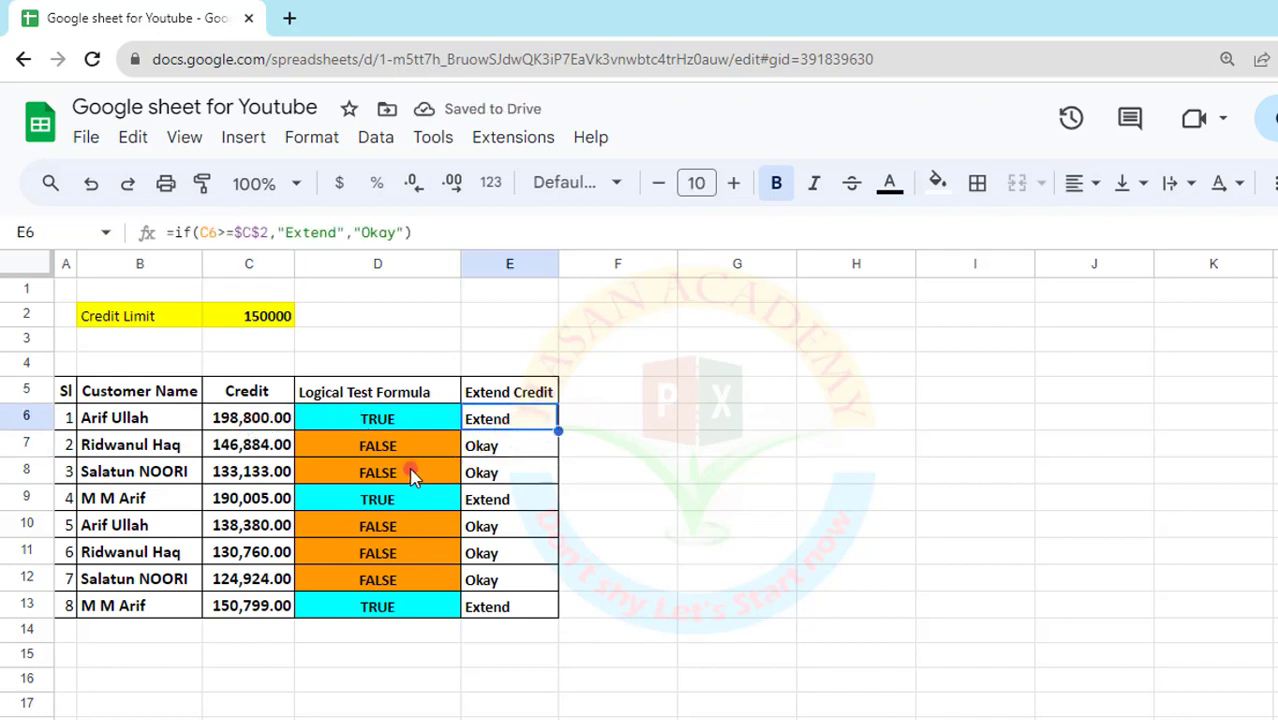
pyautogui.click(380, 497)
pyautogui.click(490, 505)
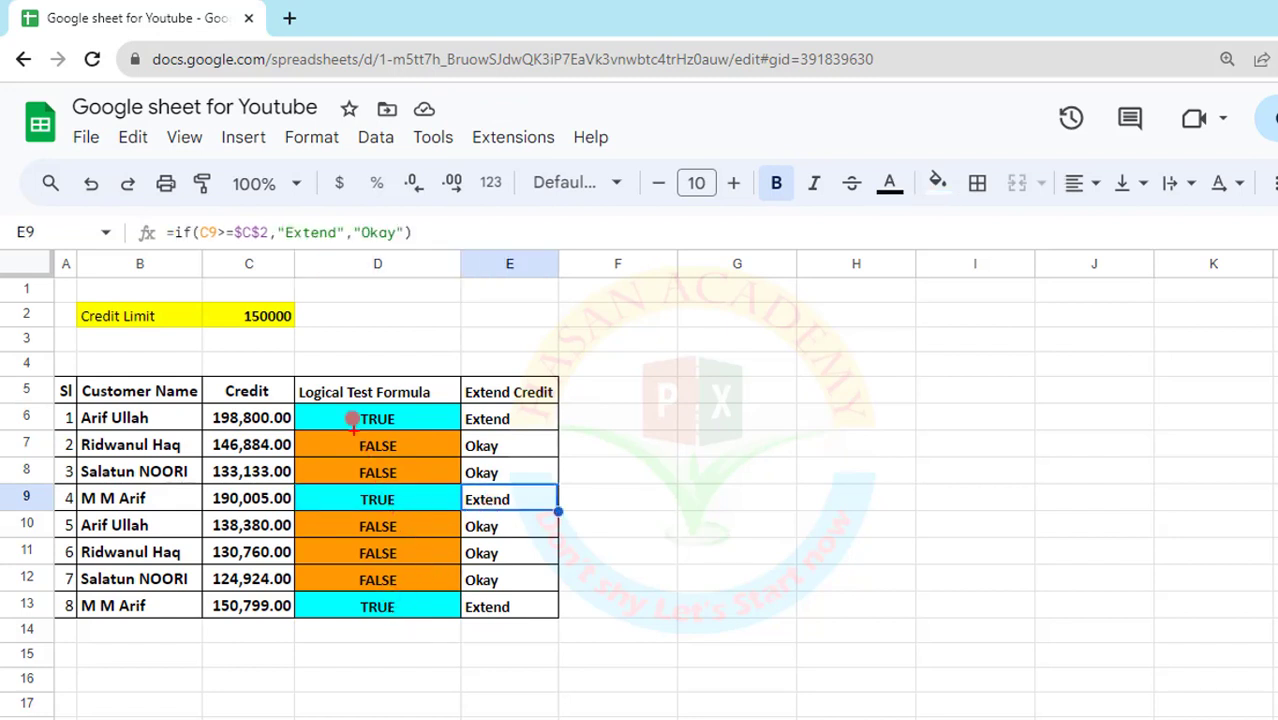
pyautogui.moveTo(310, 398); pyautogui.dragTo(520, 428)
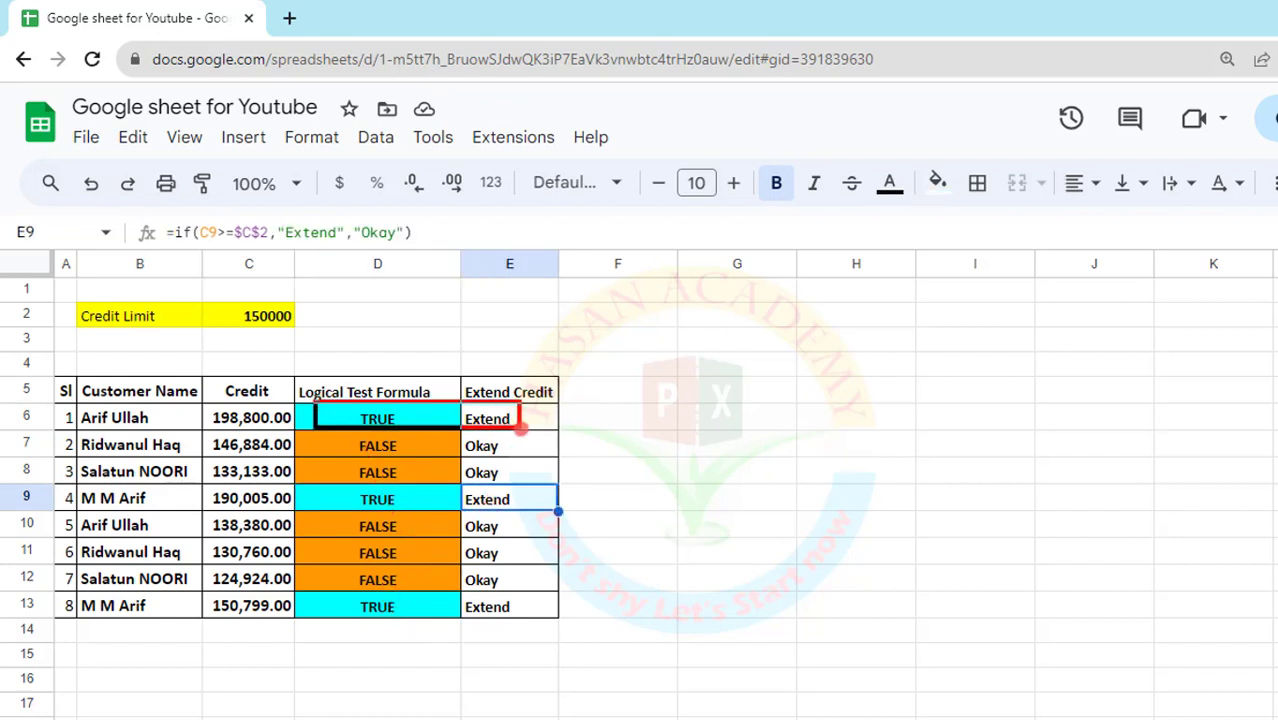
pyautogui.moveTo(318, 484); pyautogui.dragTo(542, 514)
pyautogui.moveTo(336, 589); pyautogui.dragTo(534, 621)
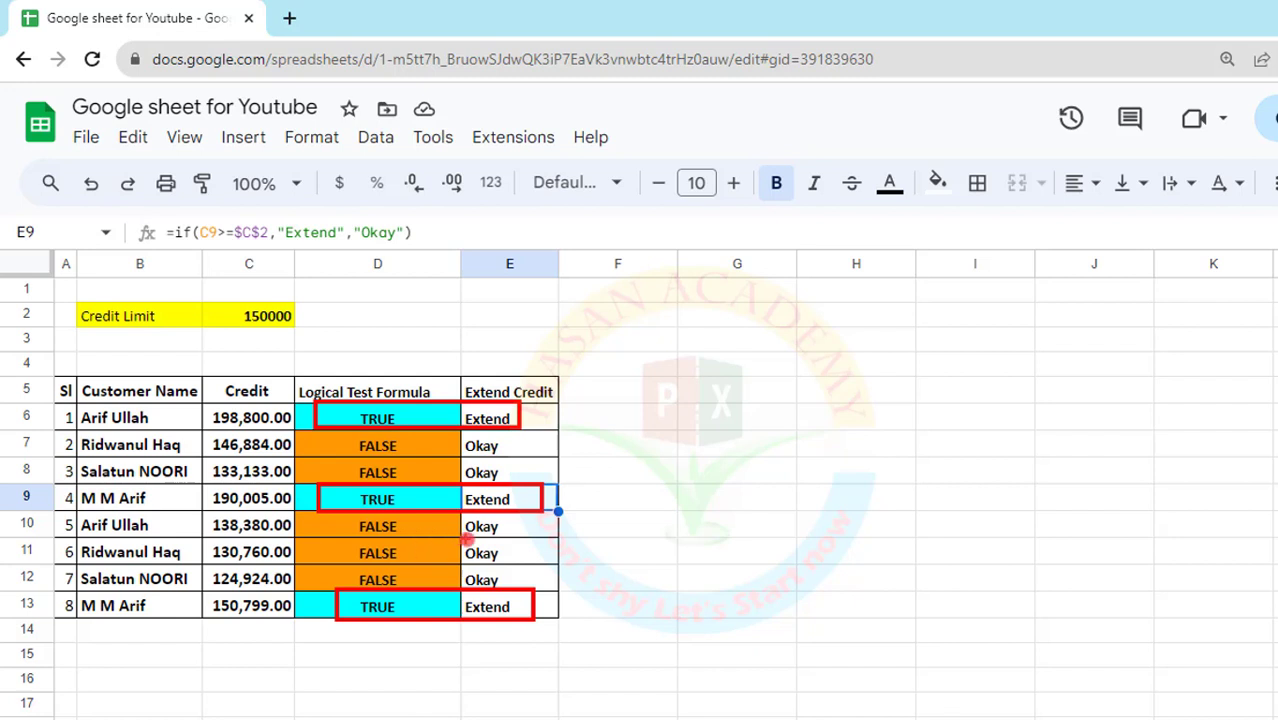
pyautogui.press('e')
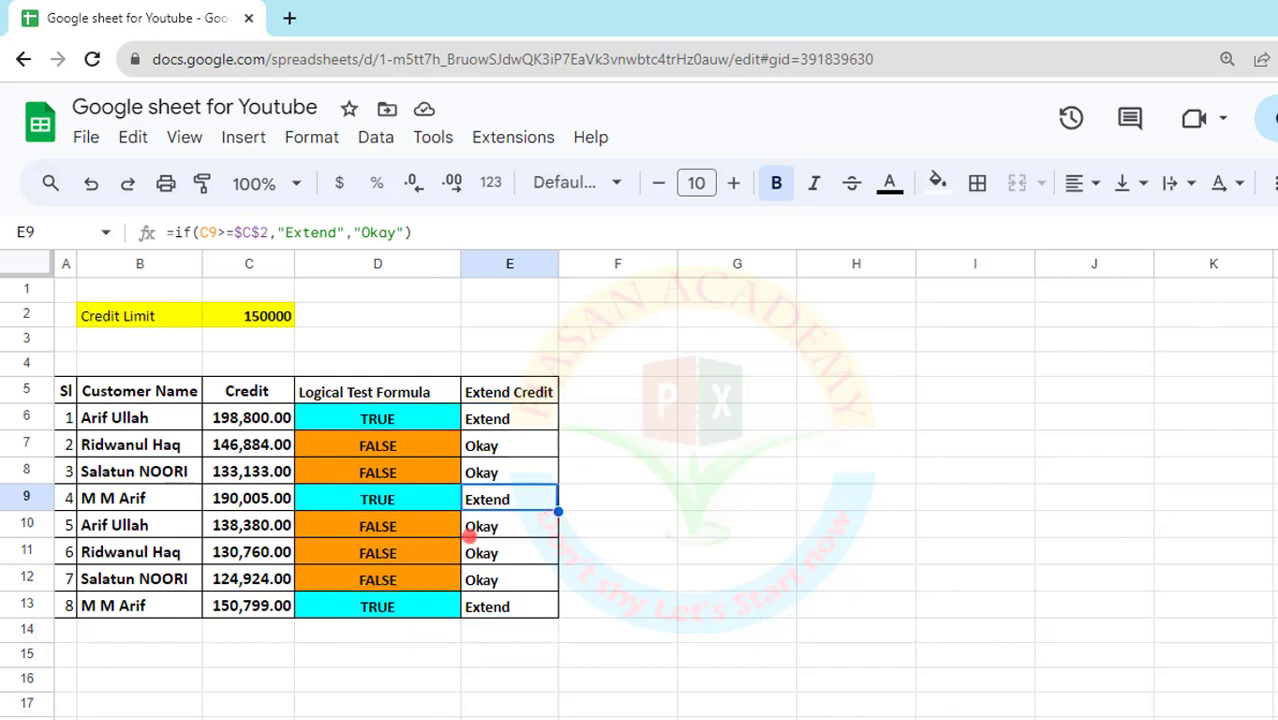